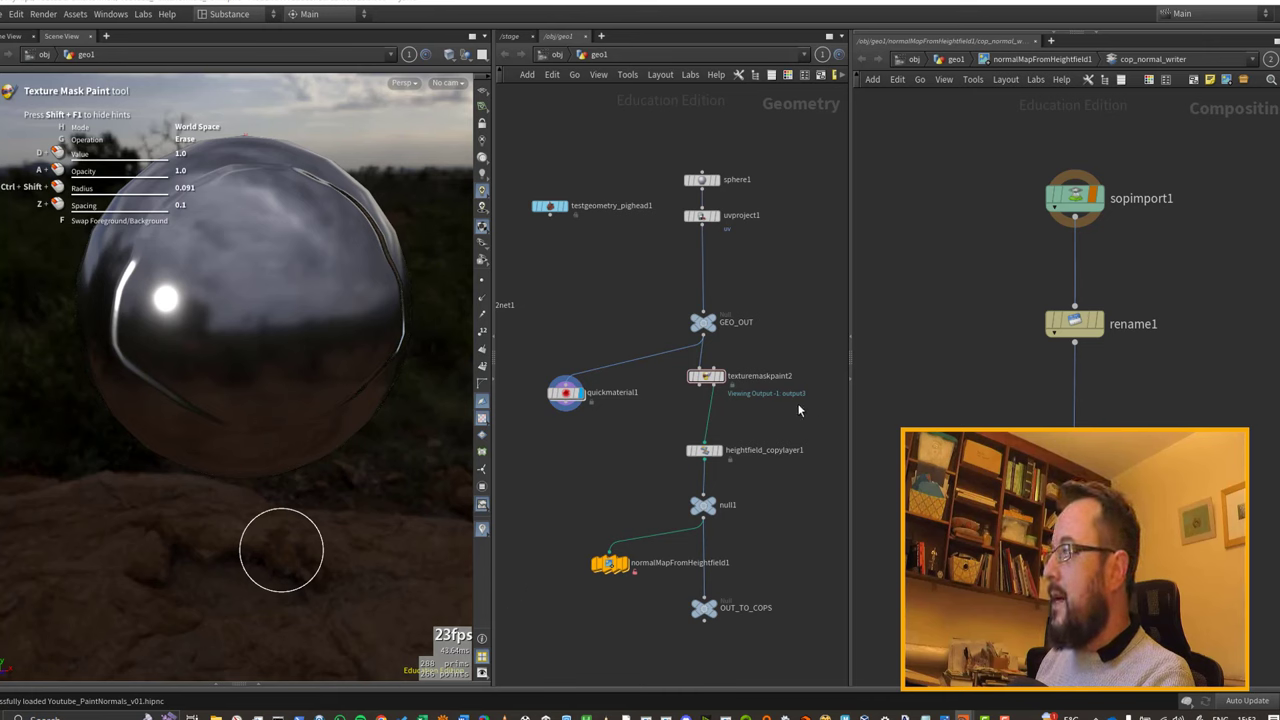
Step: Move the testgeometry_pighead1 node clear of the main chain and delete the sphere1 and uvproject1 nodes
middle_click_drag(779, 333, 747, 375)
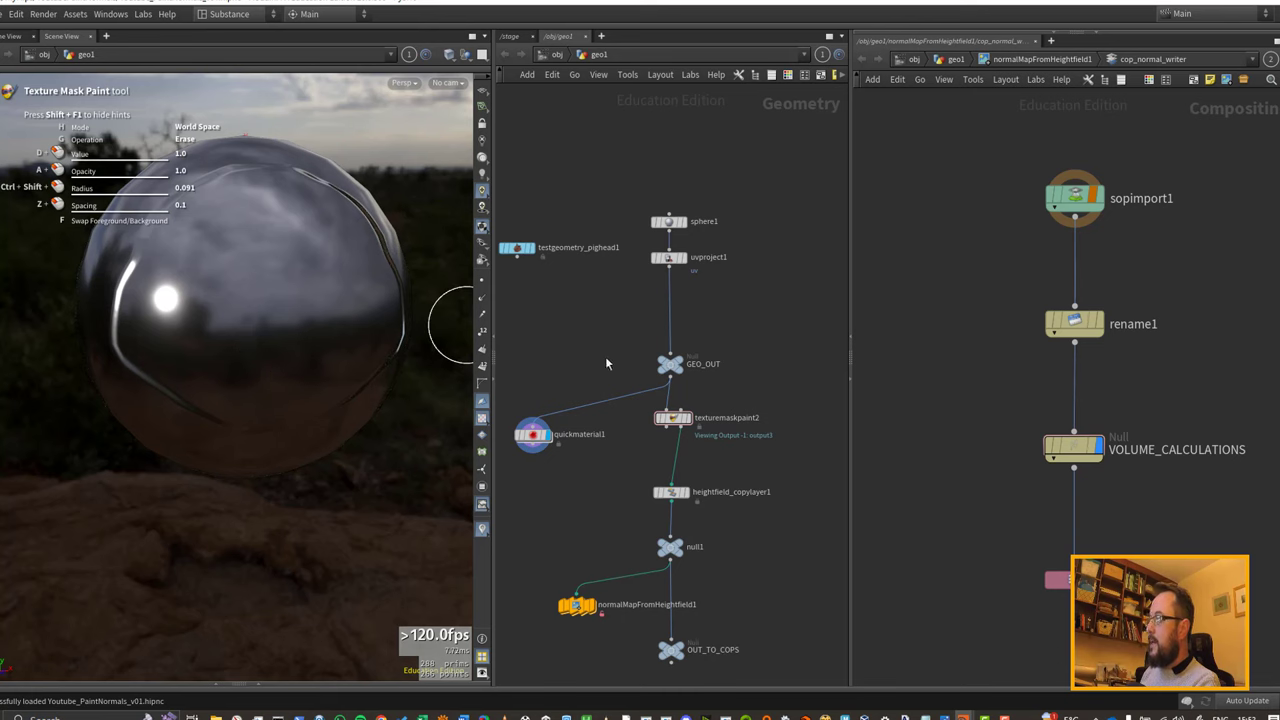
middle_click_drag(587, 332, 621, 316)
mouse_move(554, 234)
left_mouse_down()
mouse_move(600, 217)
mouse_move(578, 200)
mouse_move(595, 180)
left_mouse_up()
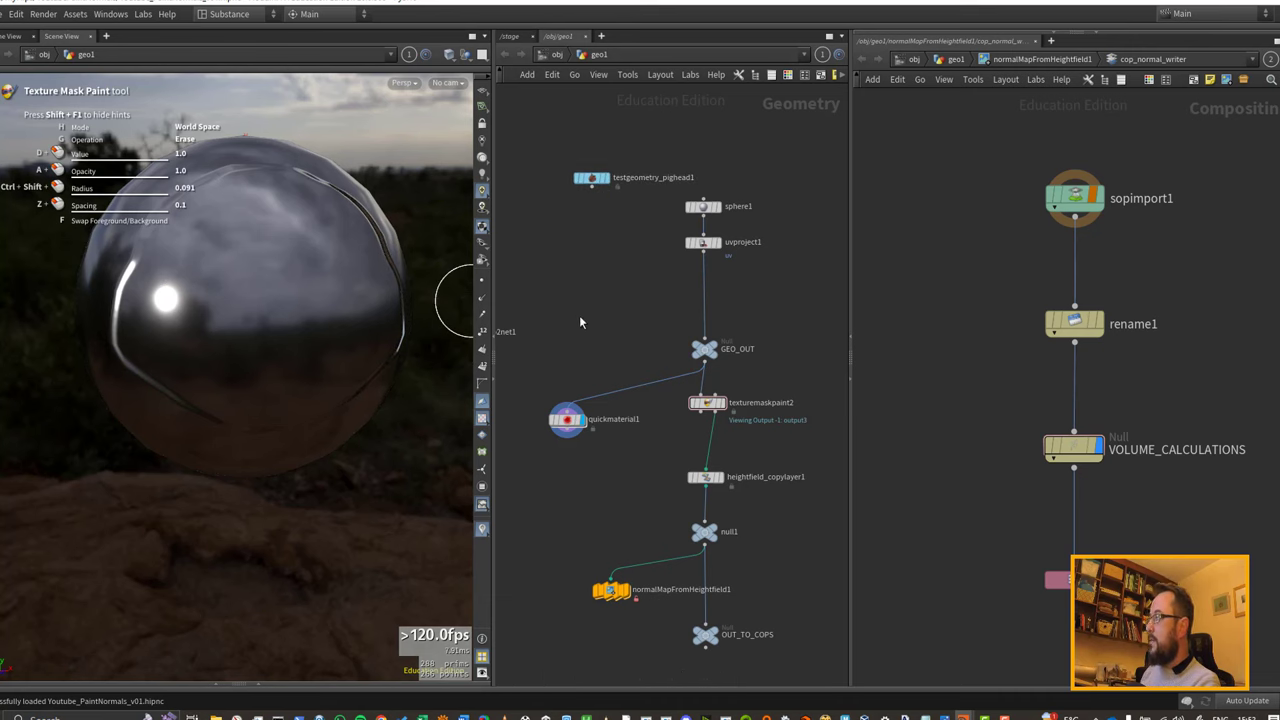
left_click_drag(530, 206, 748, 301)
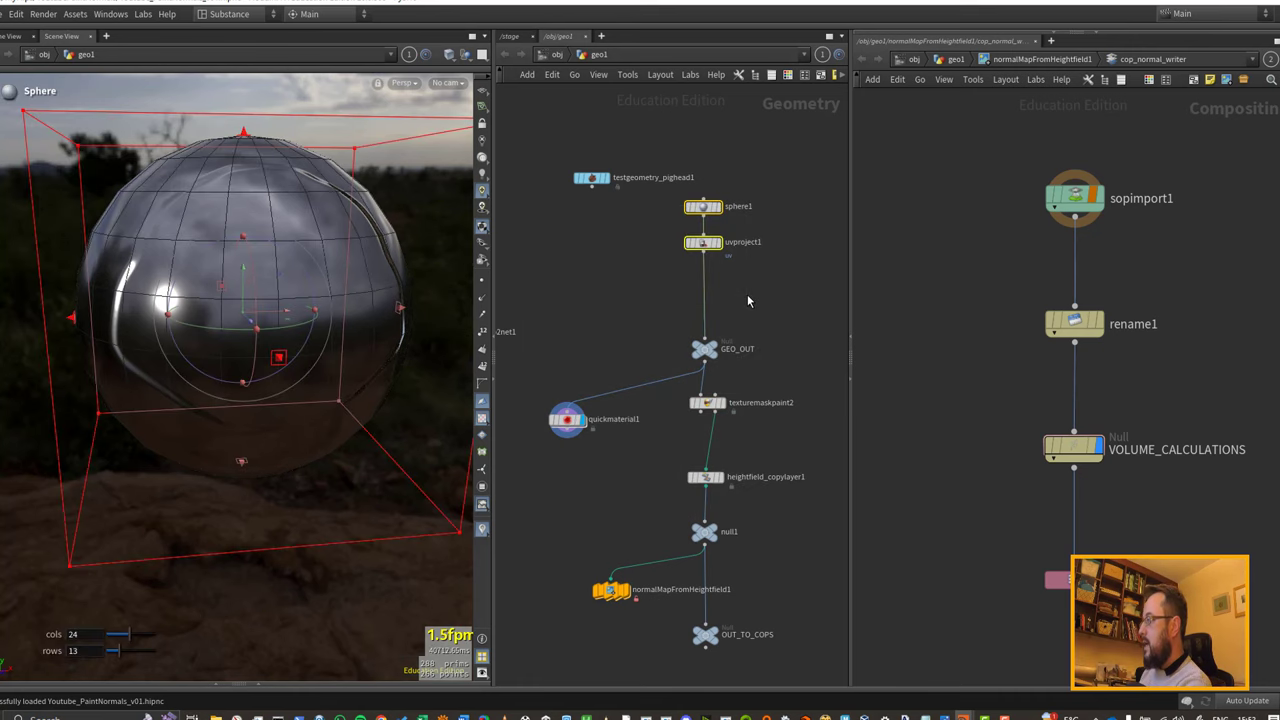
key("Delete")
Step: Delete the remaining material, mask paint, heightfield and normal map nodes beneath GEO_OUT, and tidy the network layout
left_click_drag(529, 391, 763, 612)
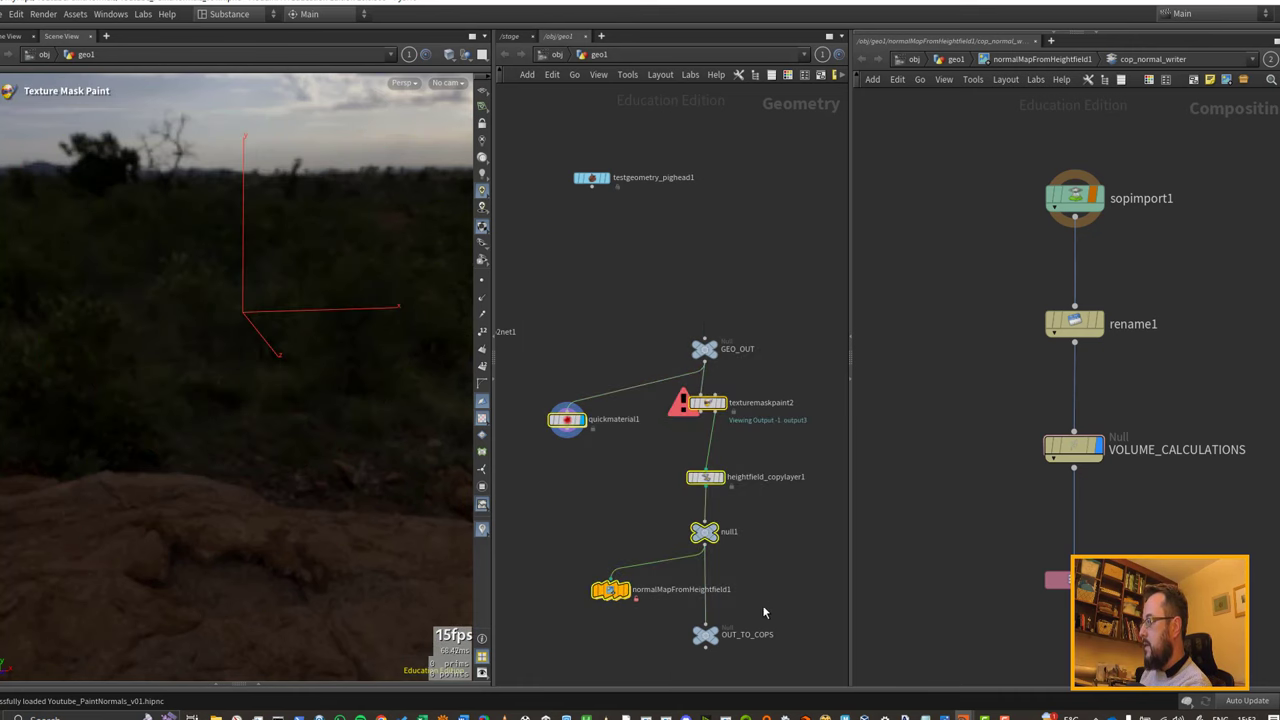
key("Delete")
key("l")
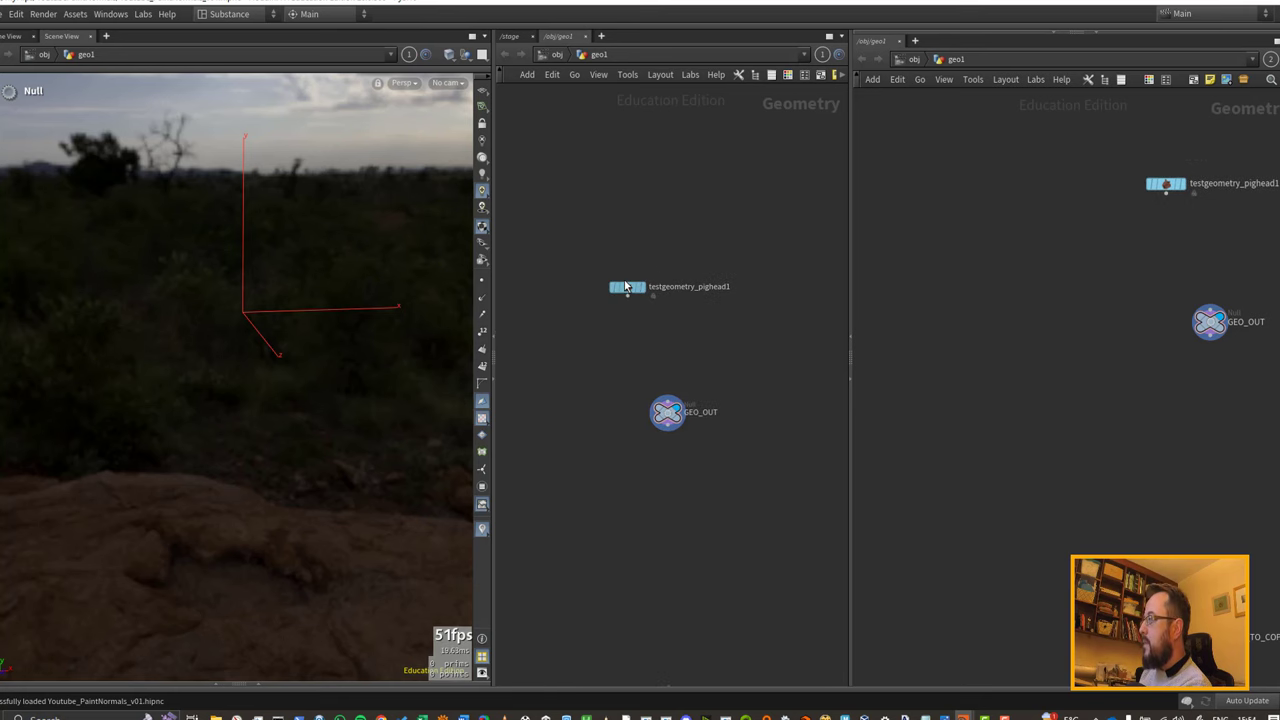
Step: Place the pig head node above GEO_OUT, display it, and attach a Texture Mask Paint node to its output
left_click_drag(640, 294, 676, 307)
left_click(680, 300)
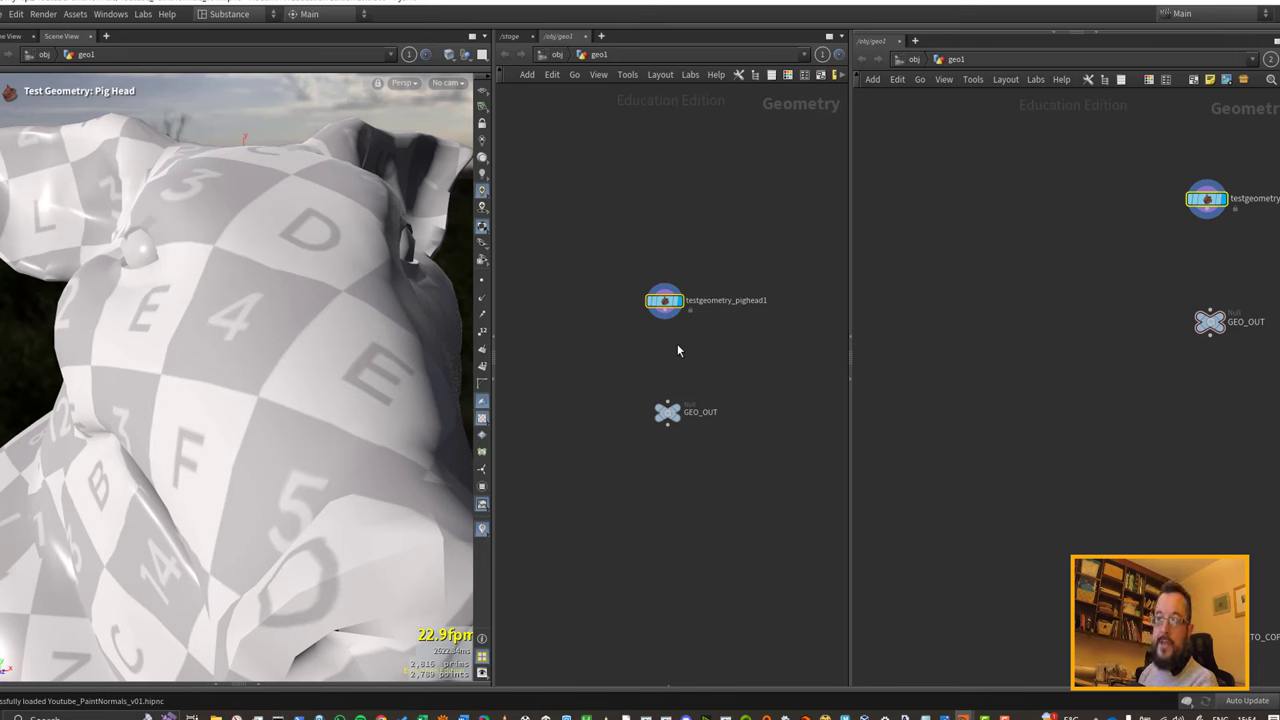
key("Tab")
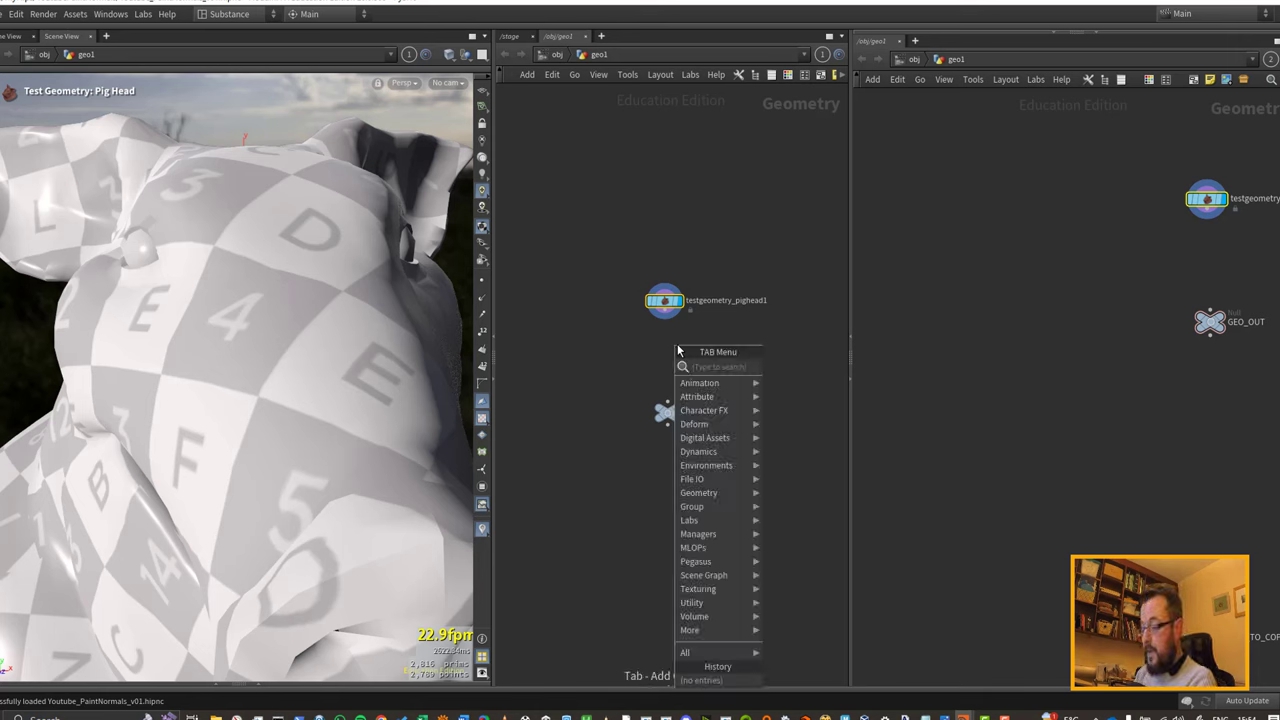
type("textur")
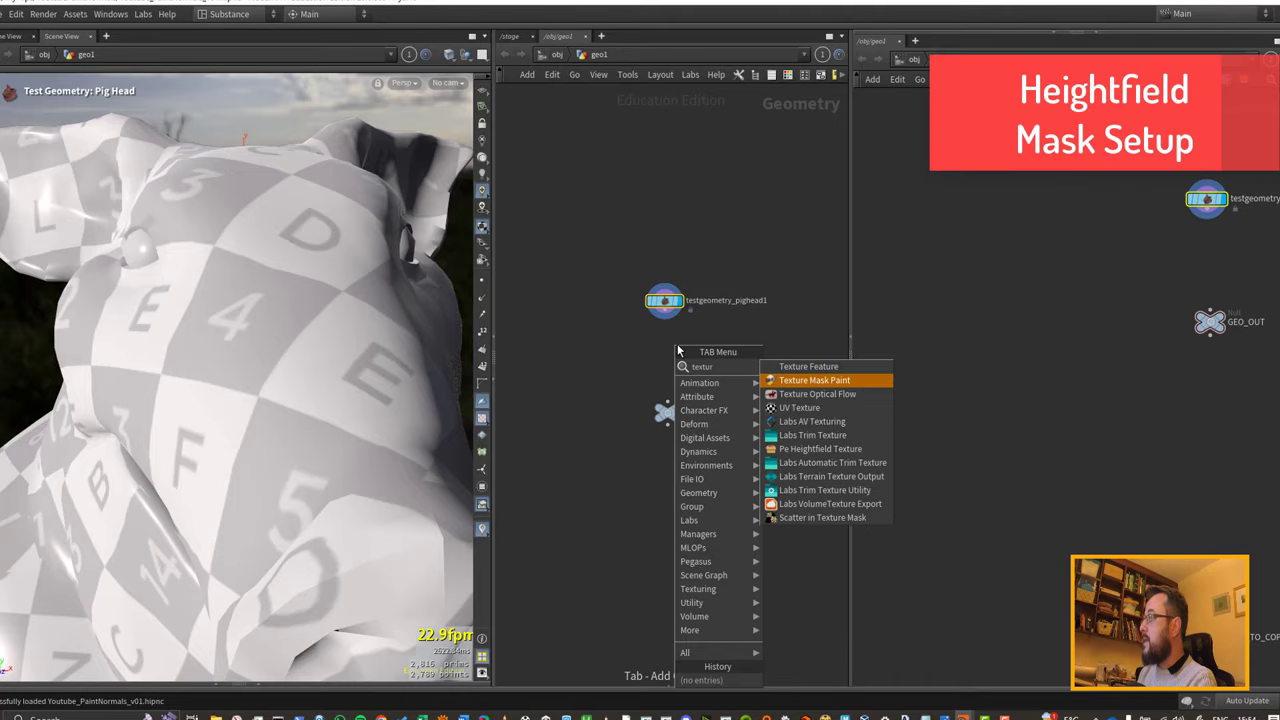
key("Return")
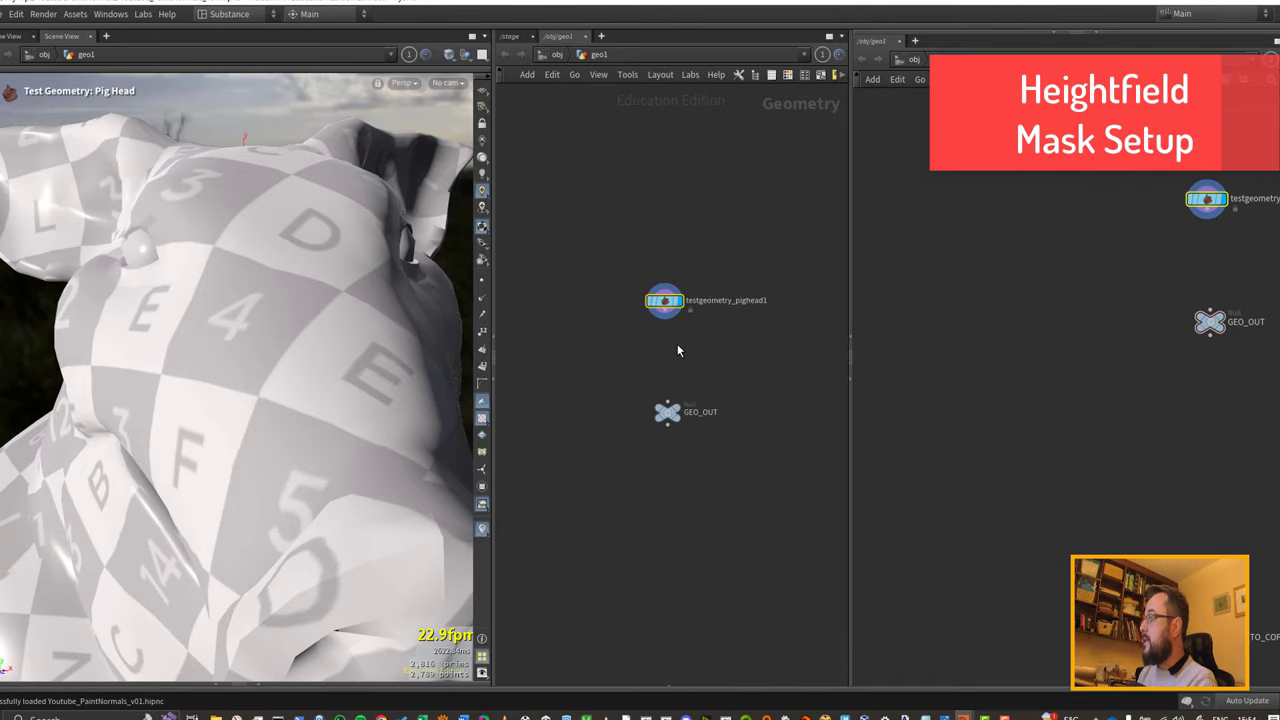
left_click(677, 343)
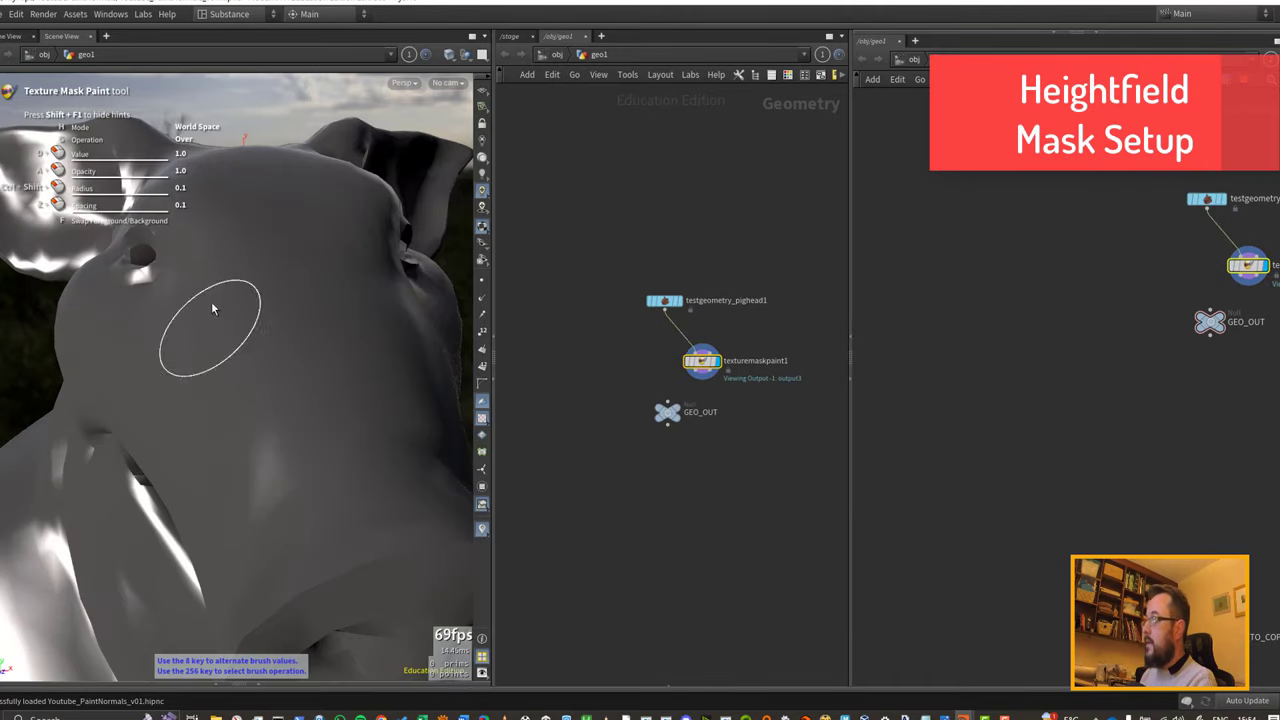
Step: Paint a broad mask patch across the pig's face and wire the Texture Mask Paint node's second output into GEO_OUT
mouse_move(211, 301)
left_mouse_down()
mouse_move(332, 254)
mouse_move(390, 395)
left_mouse_up()
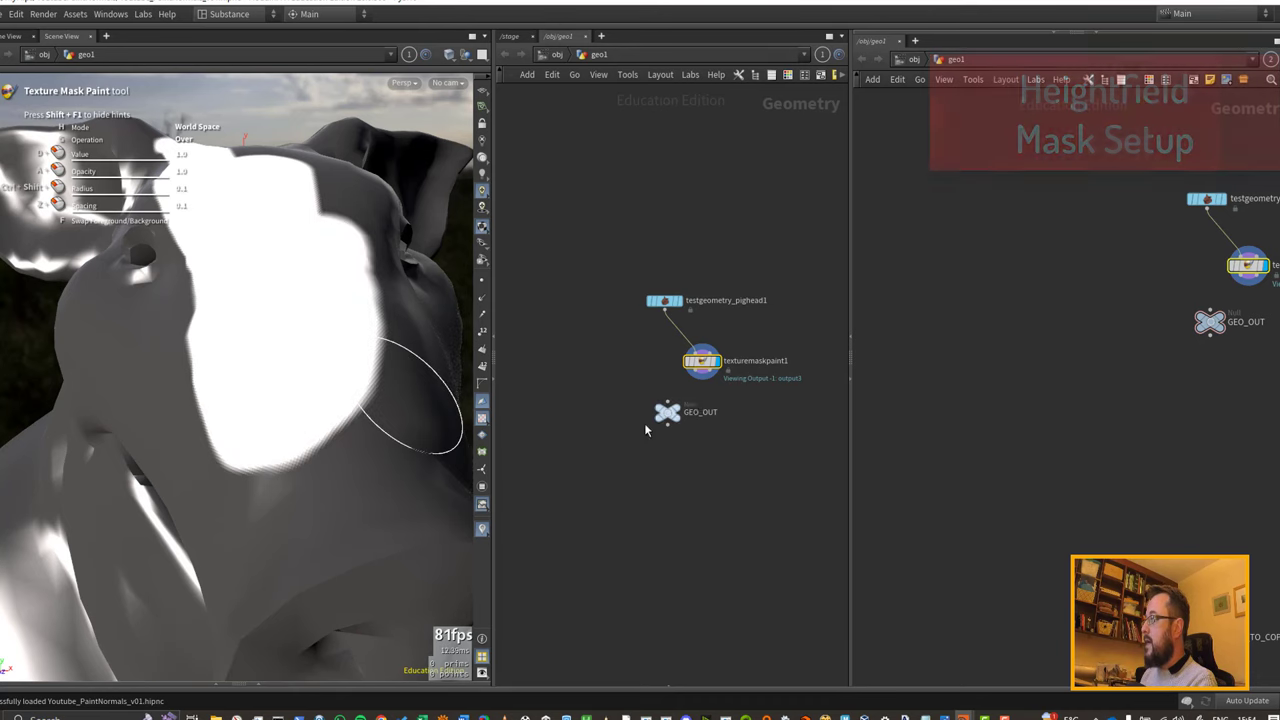
left_click_drag(667, 413, 672, 426)
left_click_drag(709, 374, 721, 427)
scroll(729, 370, "up", 2)
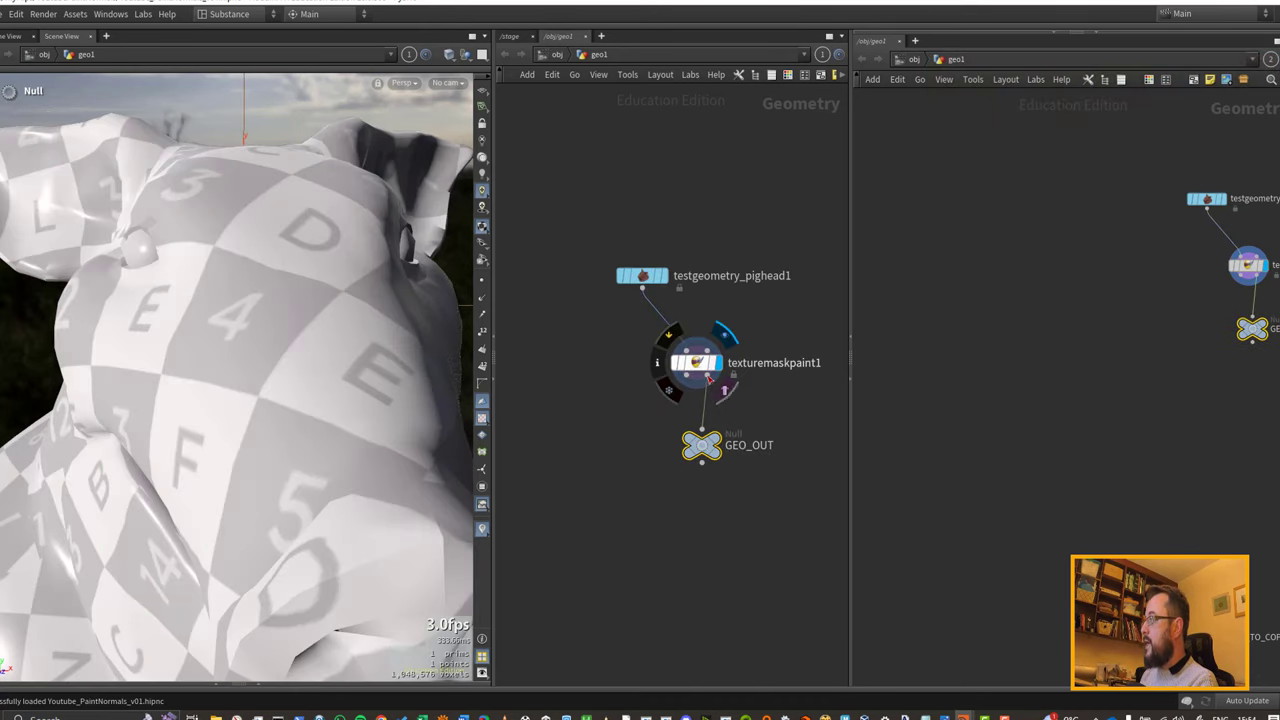
left_click(852, 379)
middle_click(881, 437)
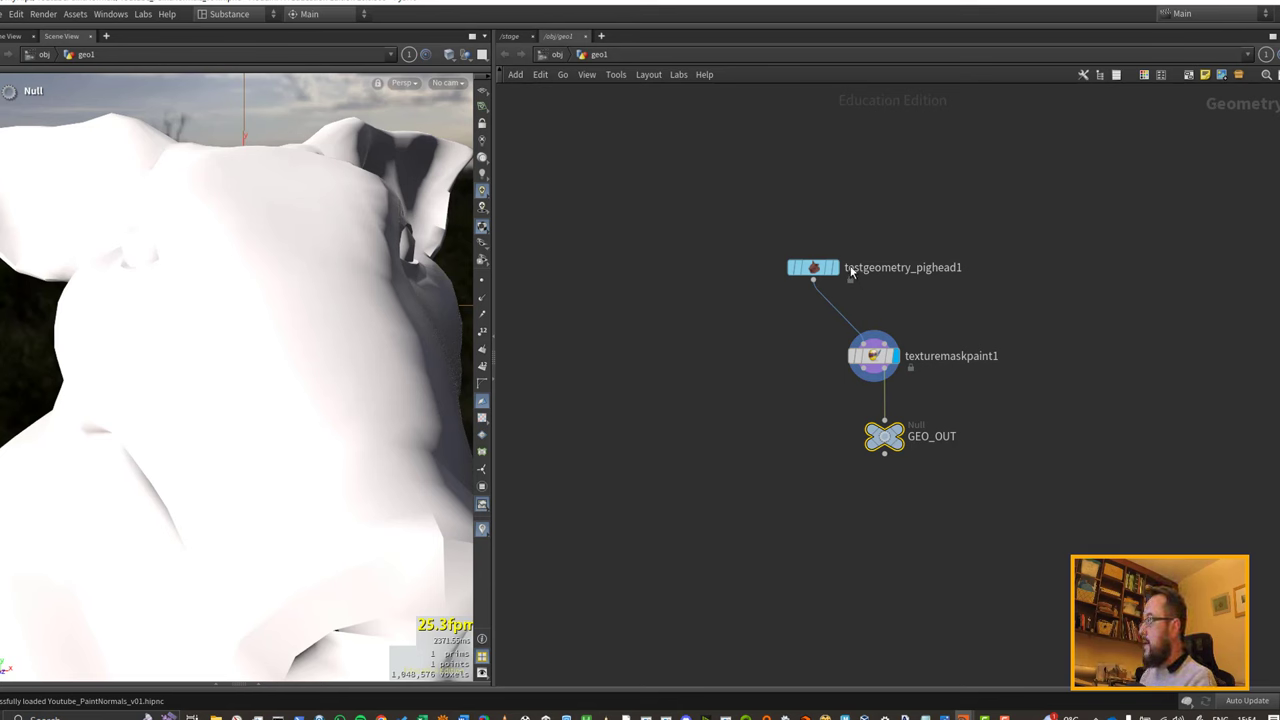
Step: Add a HeightField node beside the pig head and connect it to the second input of texturemaskpaint1
left_click_drag(824, 266, 741, 259)
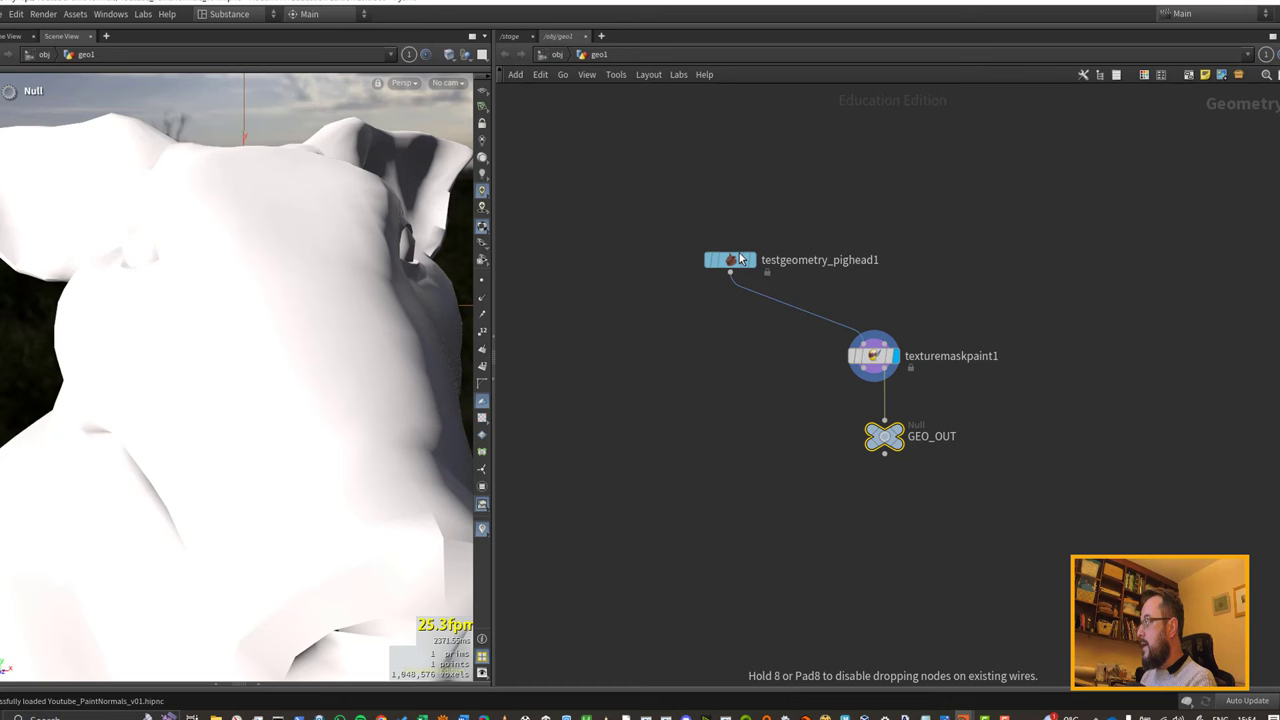
key("Tab")
type("height")
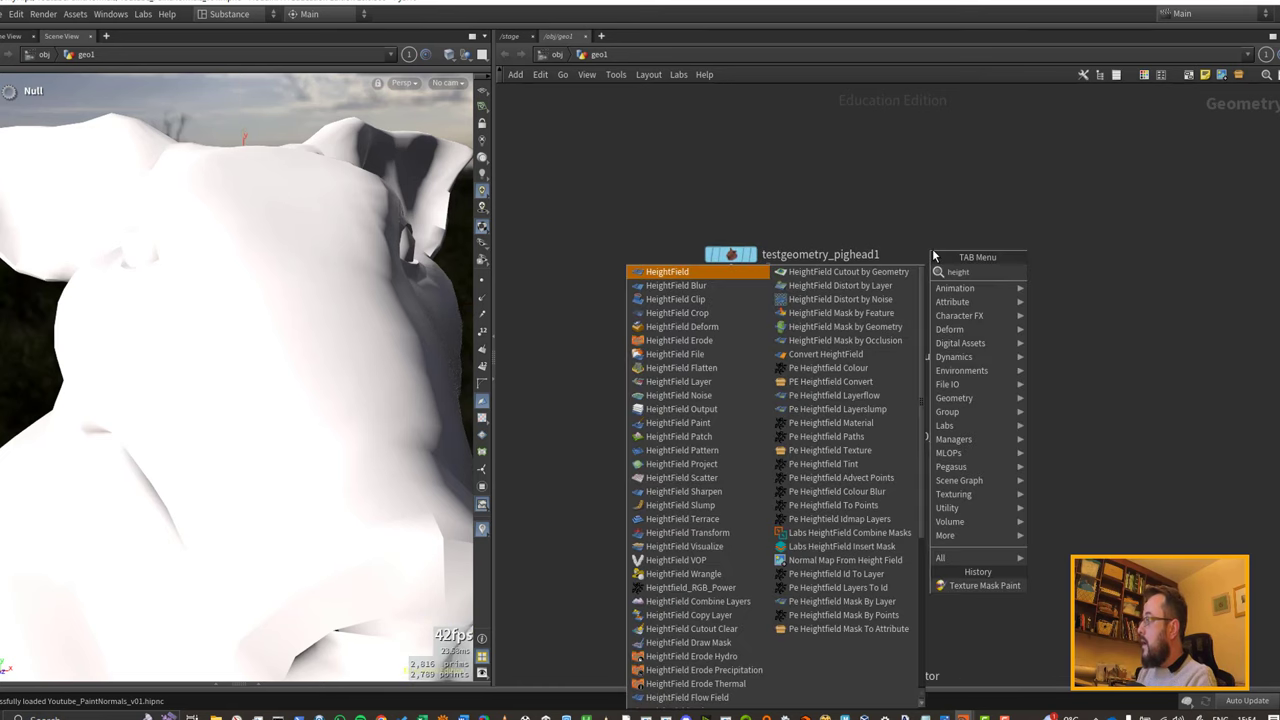
key("Return")
left_click(932, 249)
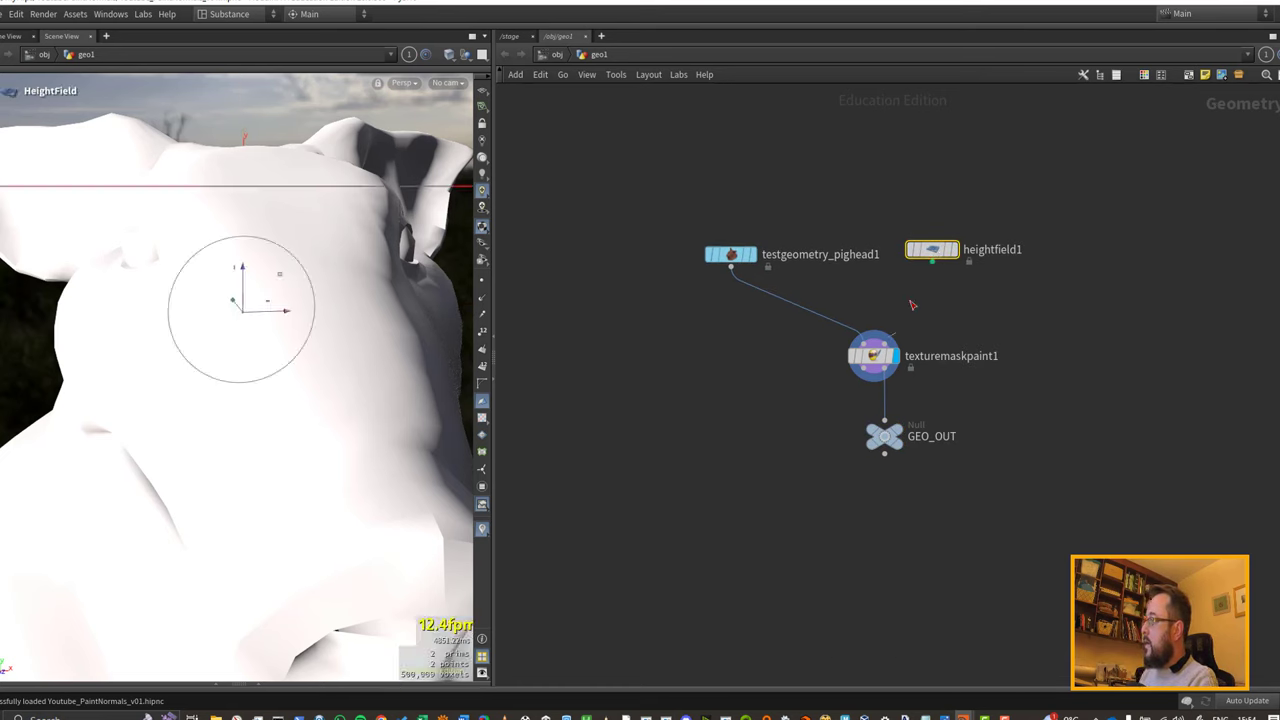
left_click_drag(912, 305, 932, 262)
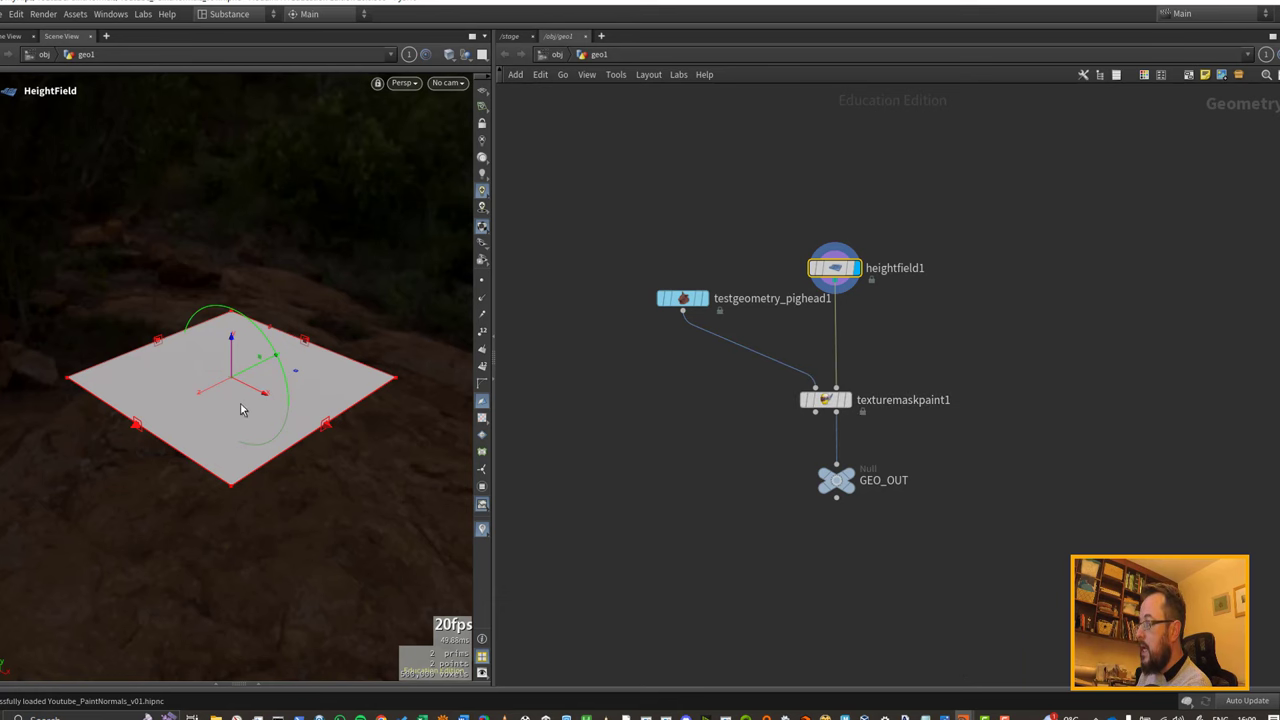
Step: Set the heightfield1 node's orientation to XY
key("p")
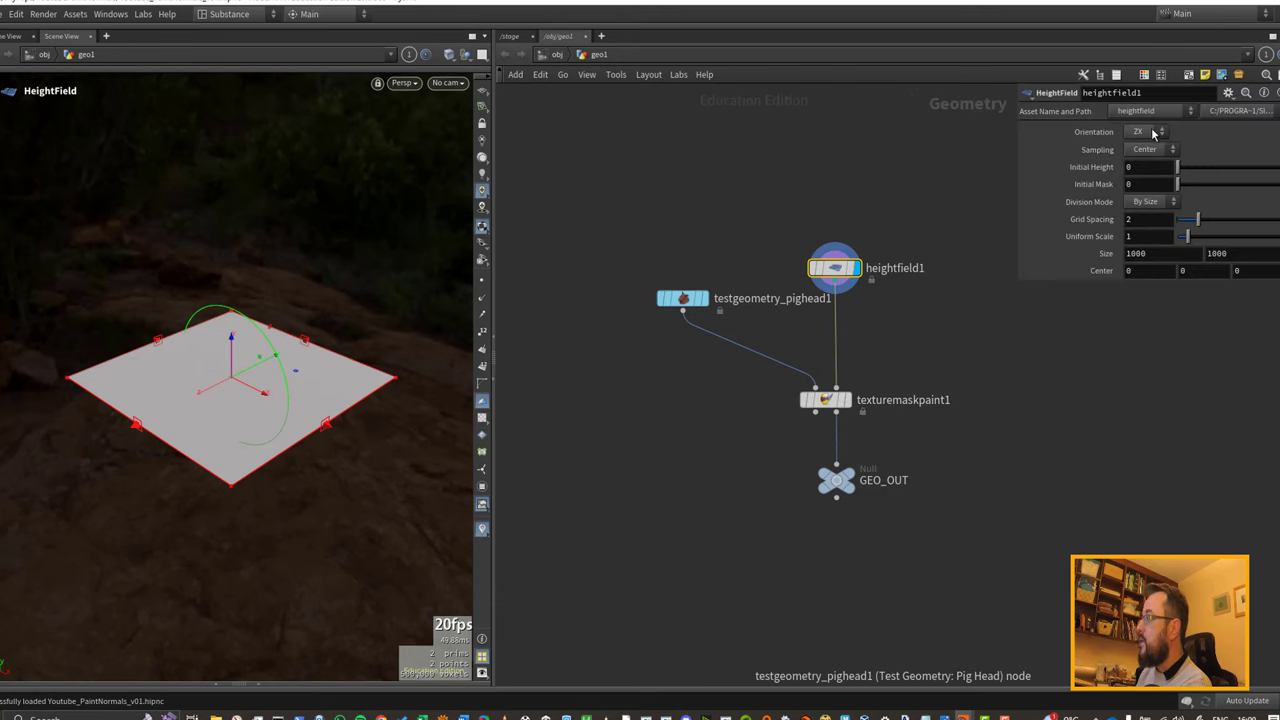
left_click(1152, 133)
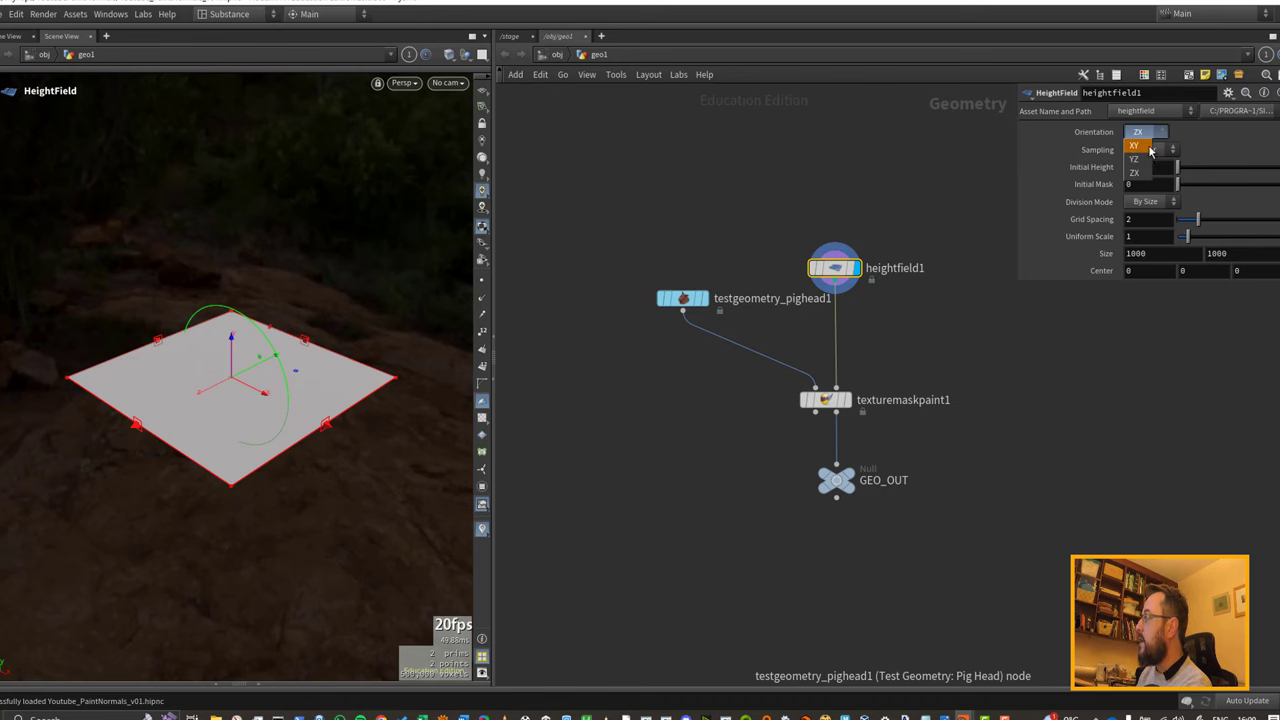
left_click(1150, 150)
Step: Unlock texturemaskpaint1 for editing and enter its internal network
left_click(825, 400)
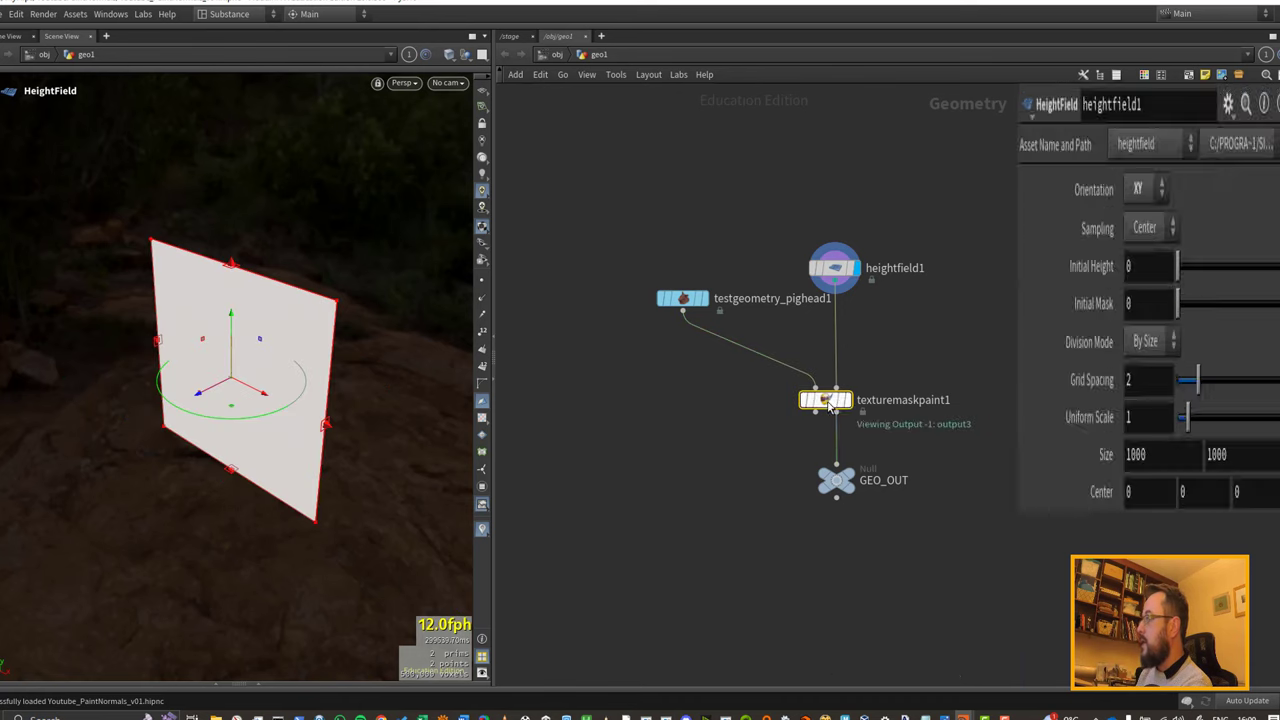
right_click(827, 403)
left_click(896, 624)
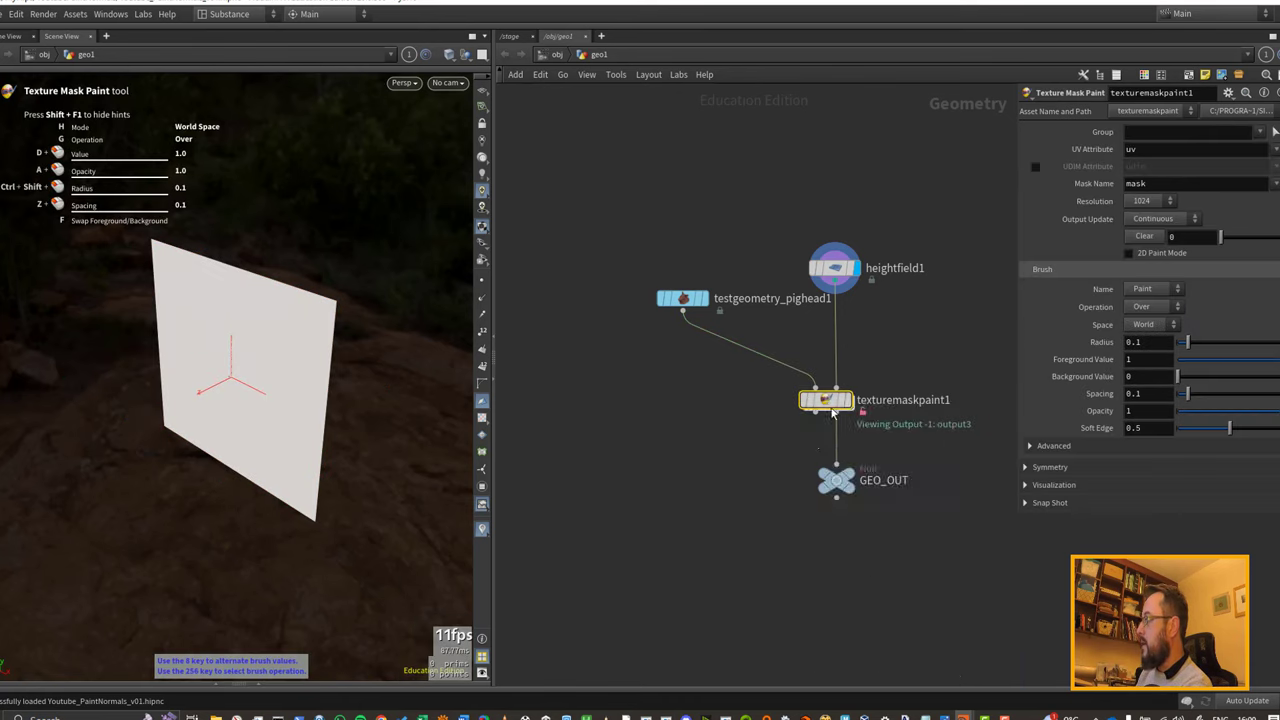
double_click(828, 401)
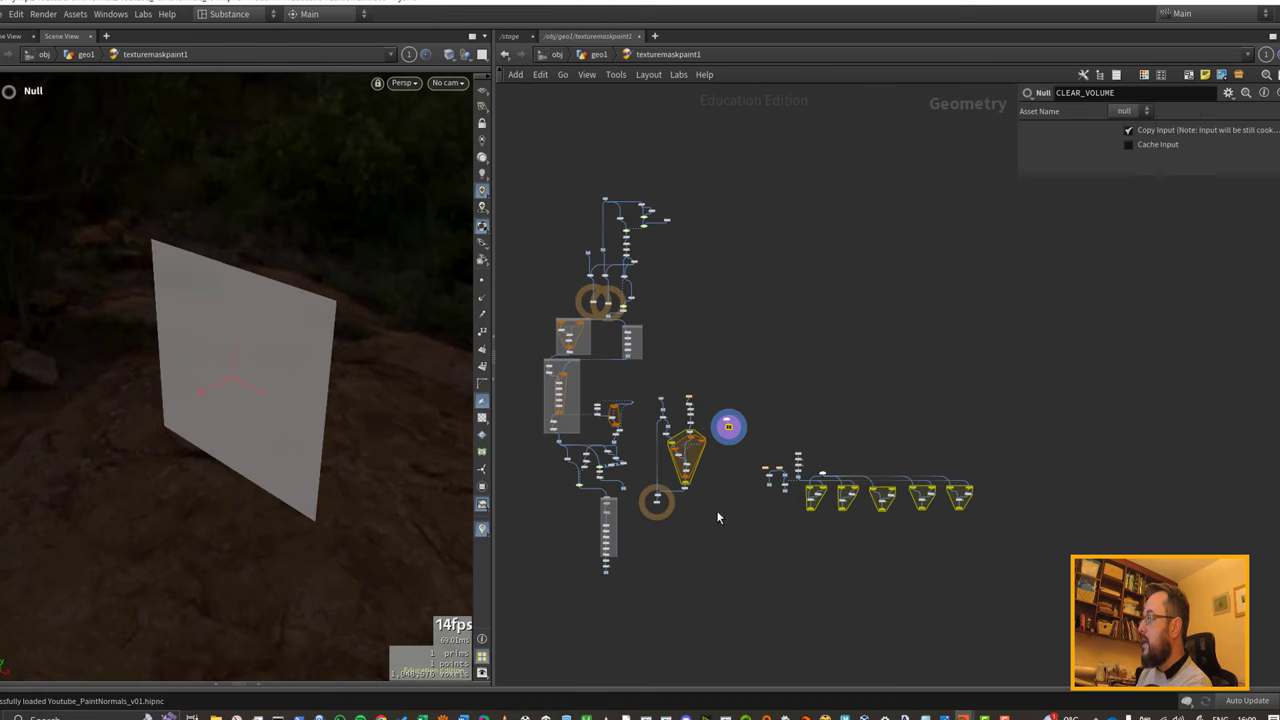
Step: Examine how the Mask Volumes input and the stashed paint volumes flow through the compiled foreach loop into multiply_alpha
scroll(696, 474, "up", 3)
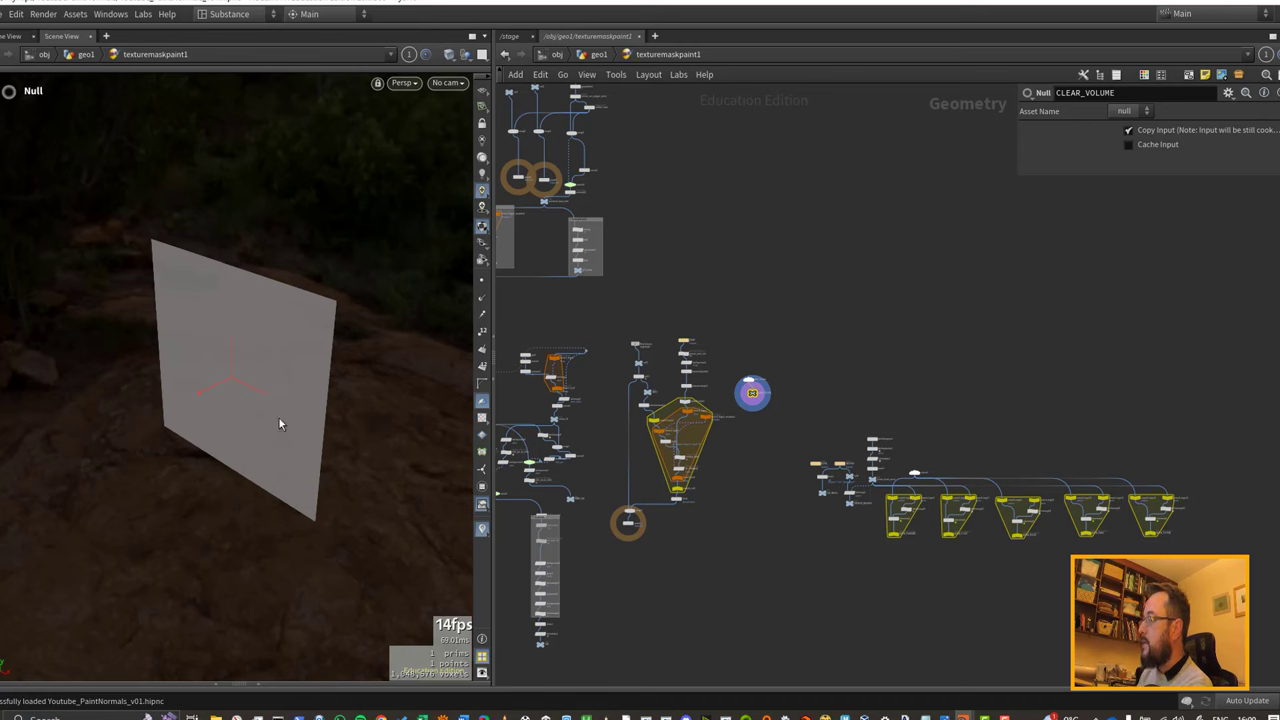
scroll(666, 345, "up", 5)
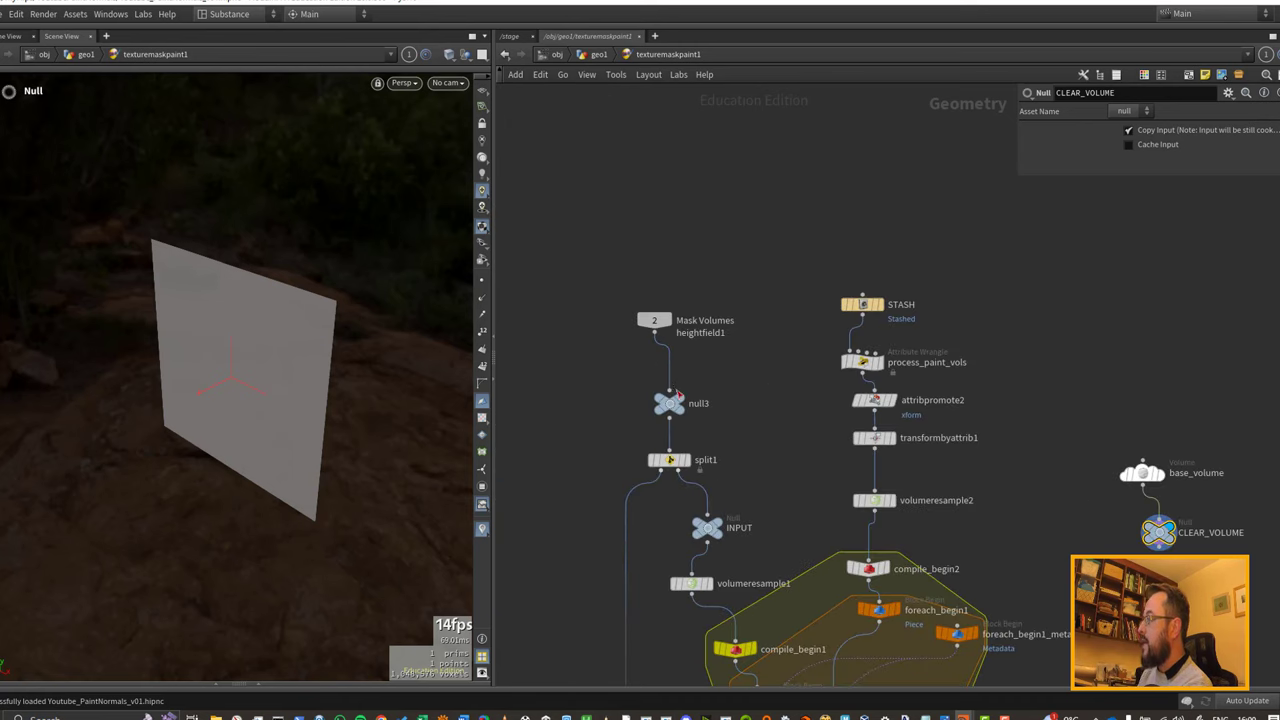
middle_click_drag(773, 566, 714, 249)
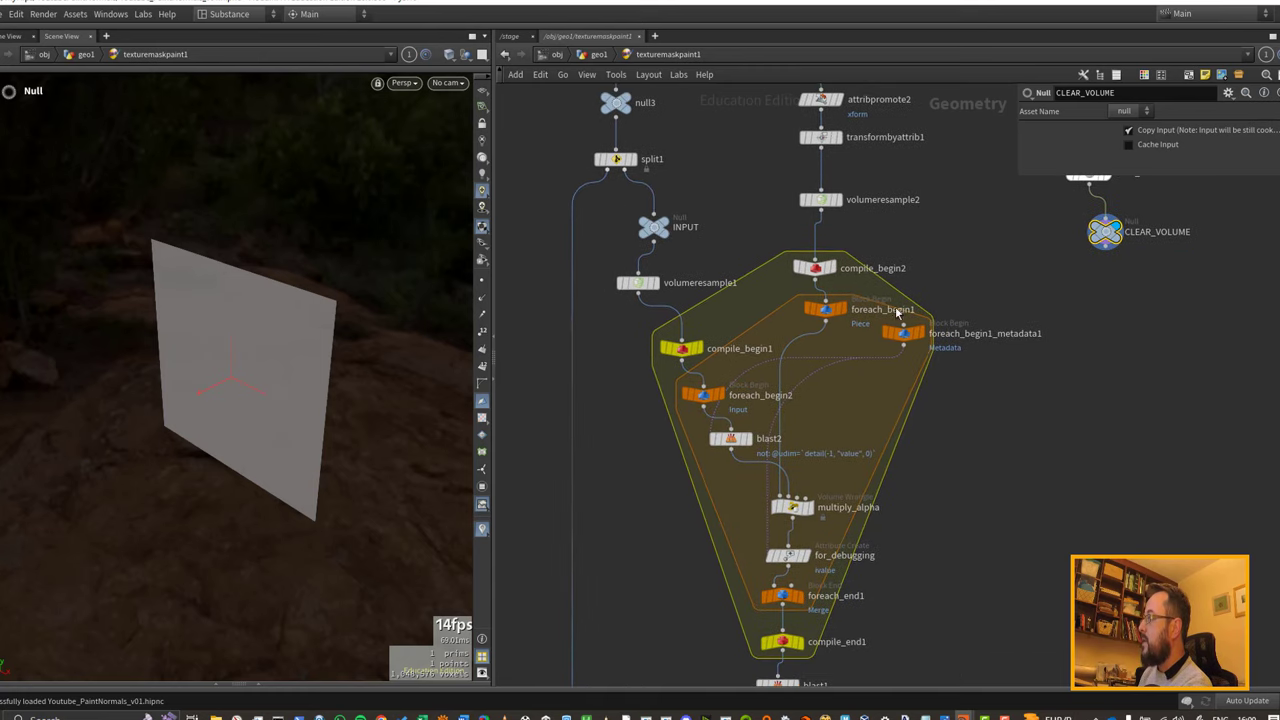
middle_click_drag(998, 296, 963, 351)
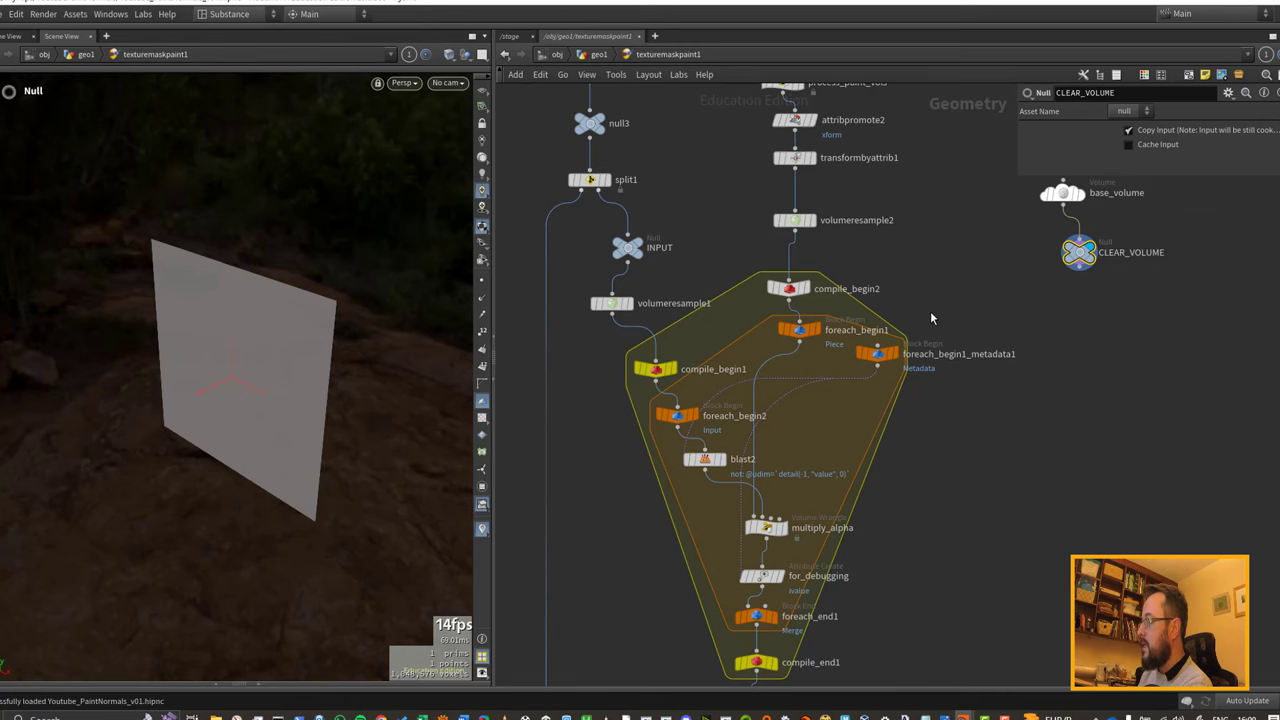
middle_click_drag(958, 558, 920, 423)
mouse_move(576, 186)
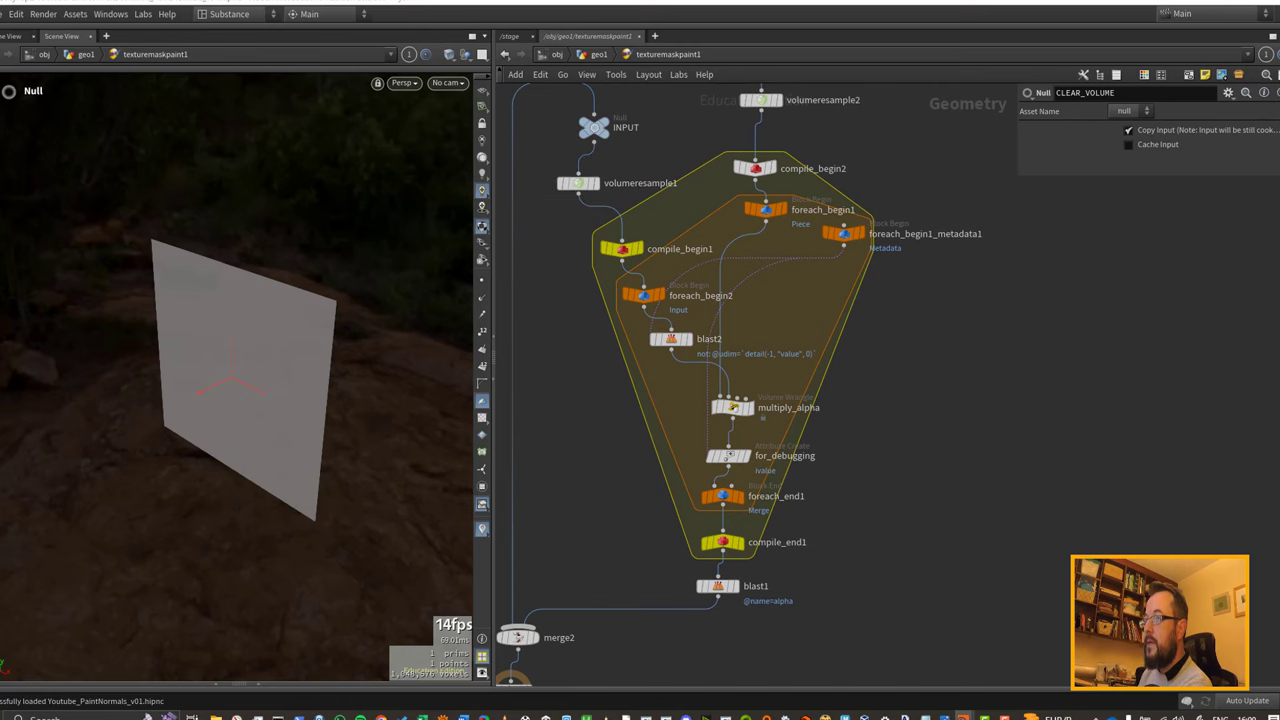
middle_click_drag(933, 283, 934, 389)
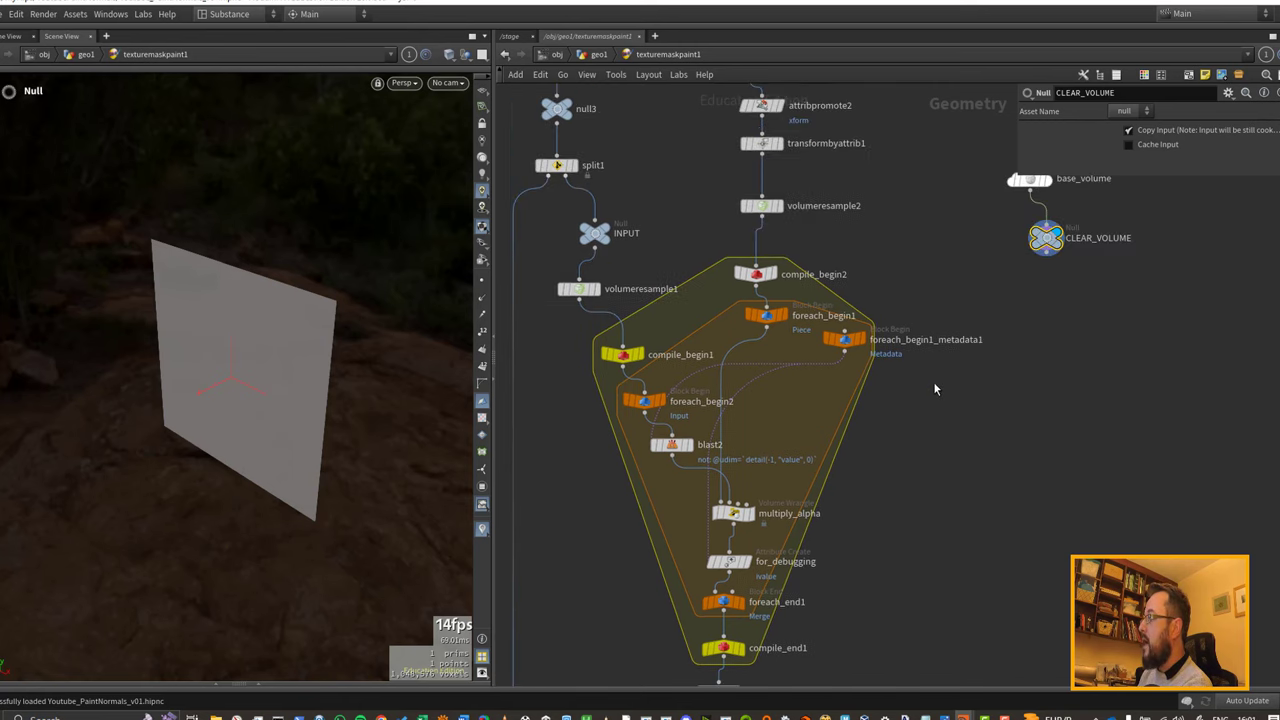
middle_click_drag(820, 160, 856, 278)
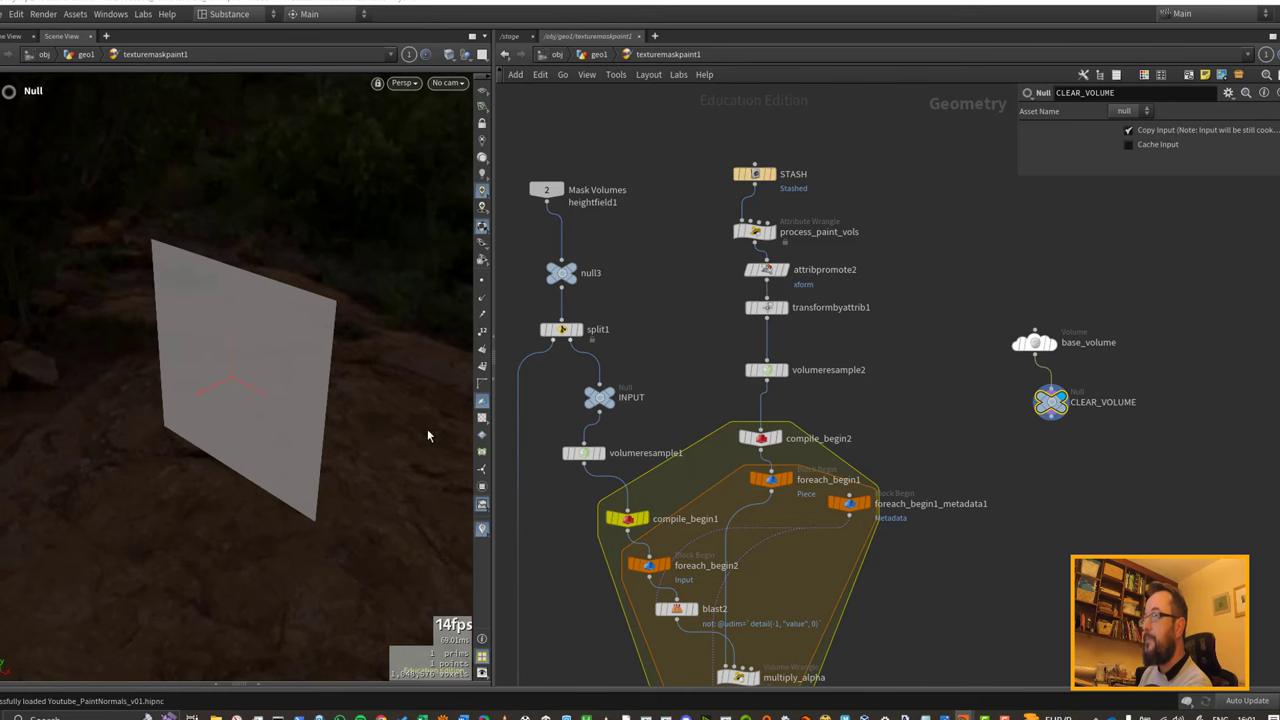
middle_click_drag(977, 503, 961, 318)
scroll(961, 318, "up", 1)
middle_click_drag(880, 494, 874, 420)
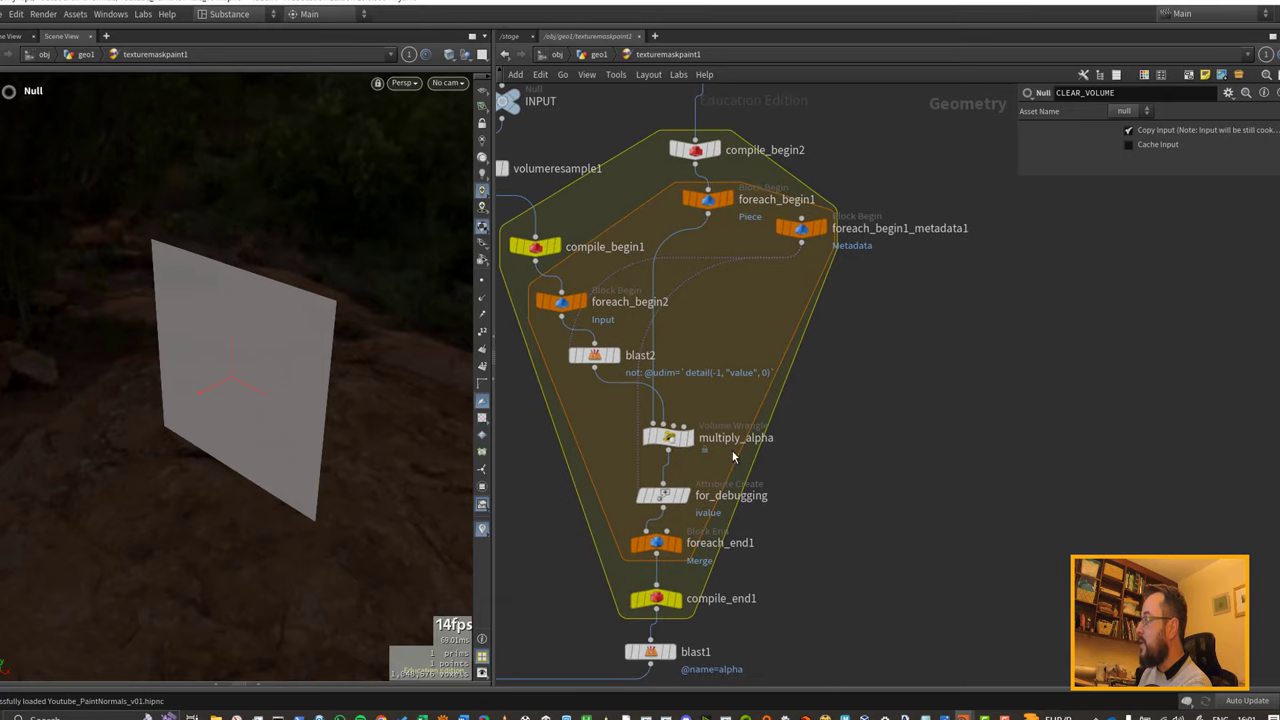
Step: Copy the multiply_alpha Volume Wrangle node inside the foreach loop
left_click(670, 437)
mouse_move(671, 438)
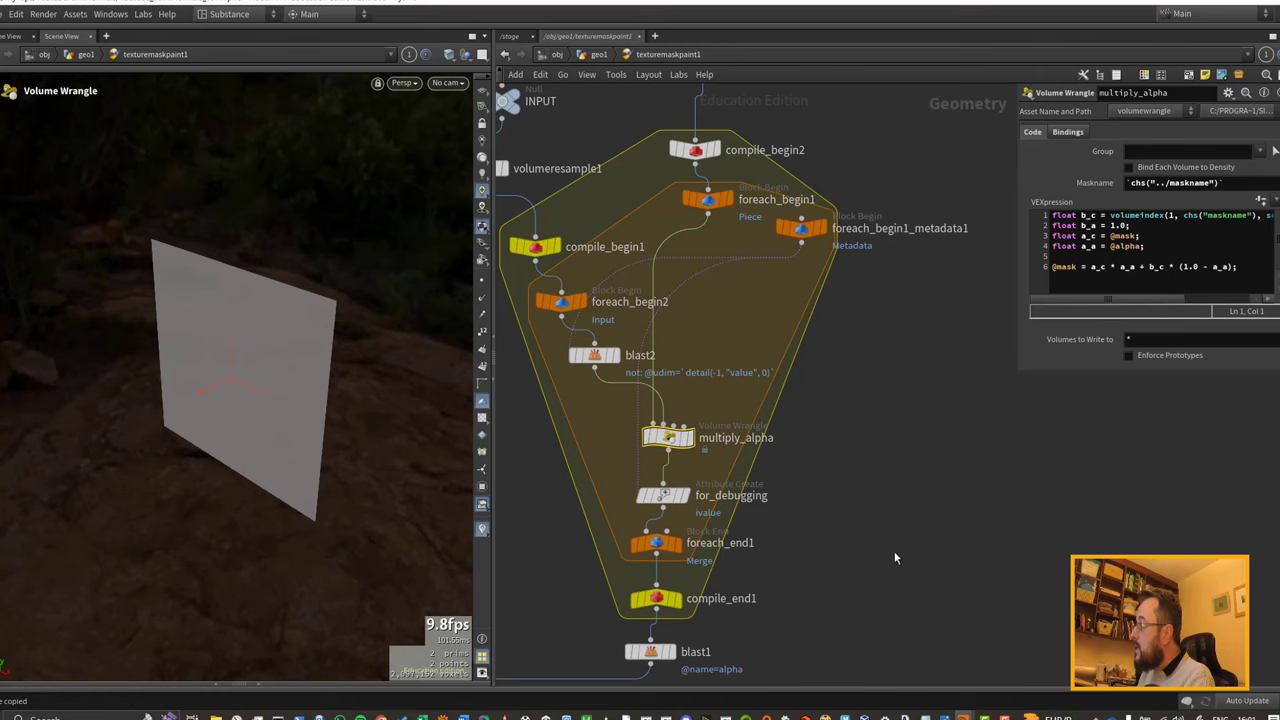
scroll(917, 543, "down", 2)
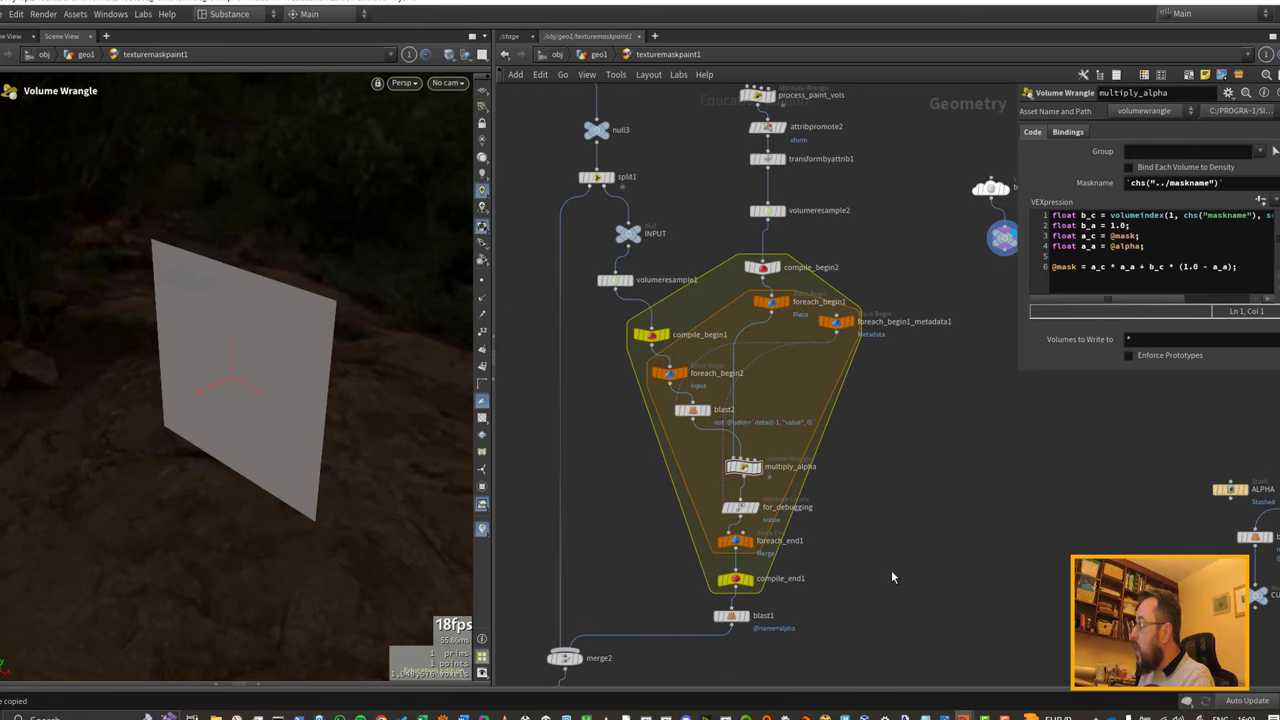
Step: Try pasting a duplicate of multiply_alpha beside the loop, undo the paste, and return to the geo1 network
key("ctrl+v")
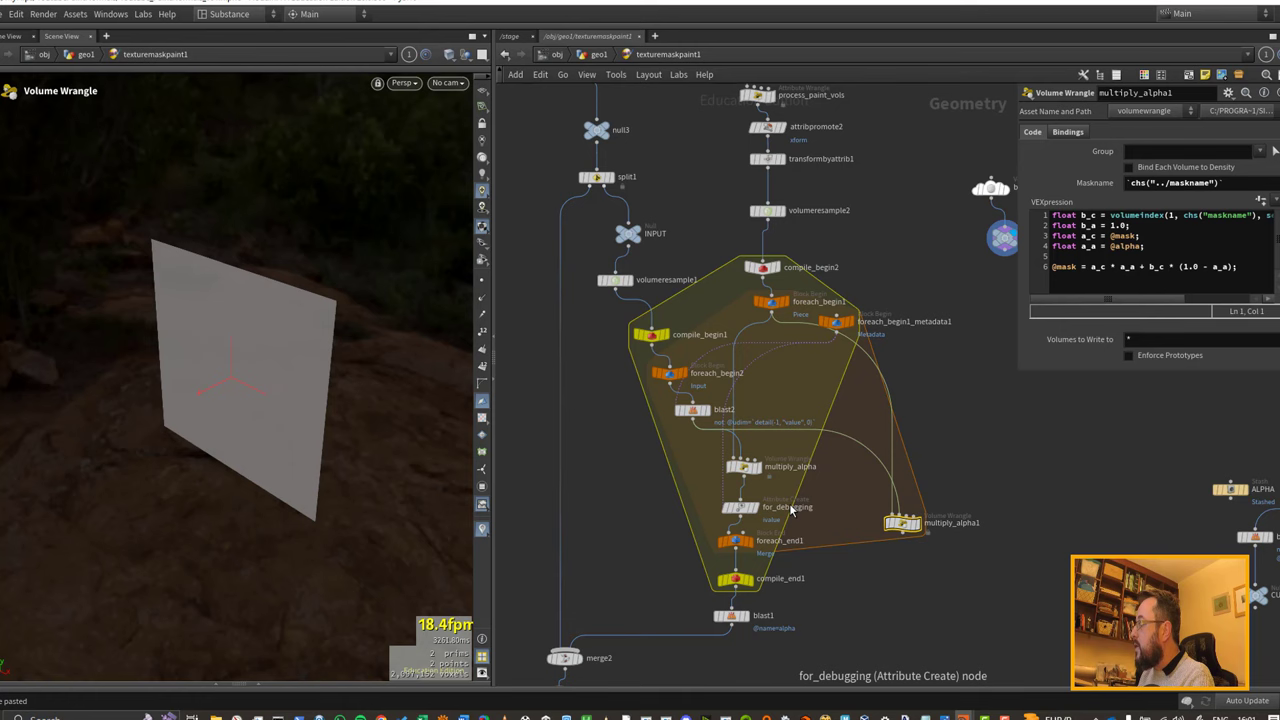
key("ctrl+z")
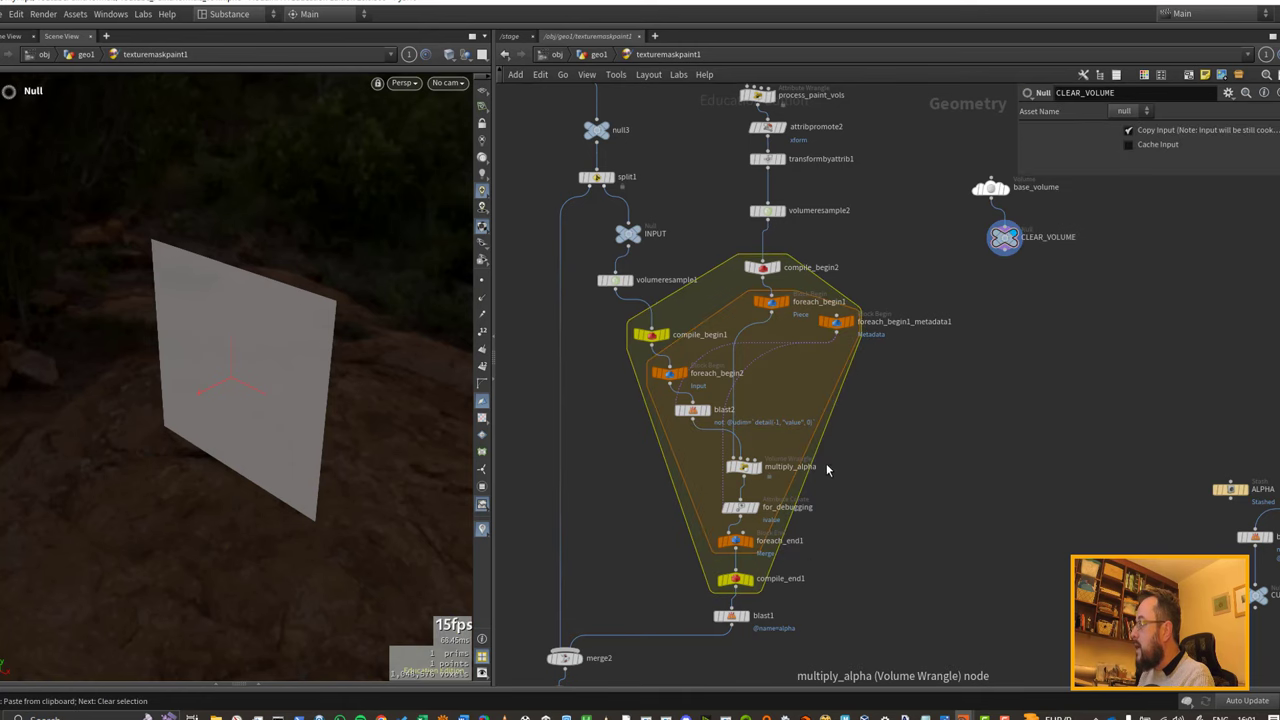
left_click(597, 56)
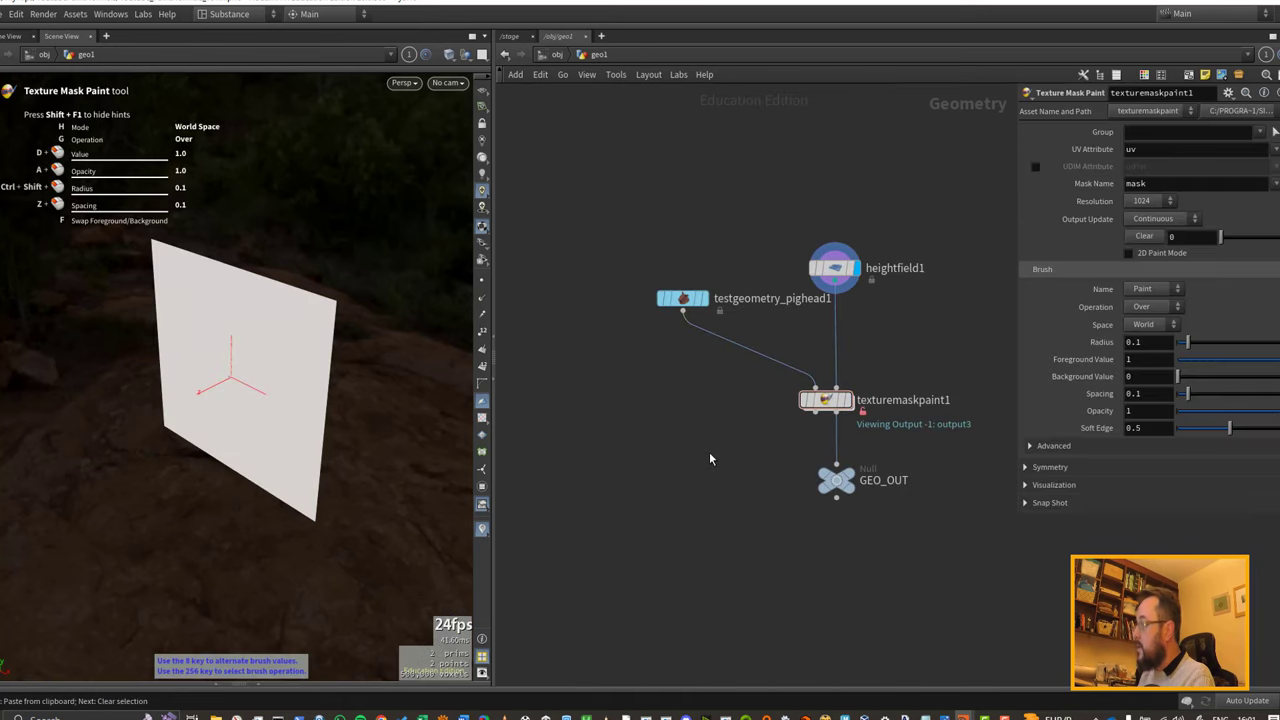
Step: Paste multiply_alpha into geo1, cut it, and paste it inside texturemaskpaint1 beside the foreach loop
key("ctrl+v")
mouse_move(709, 452)
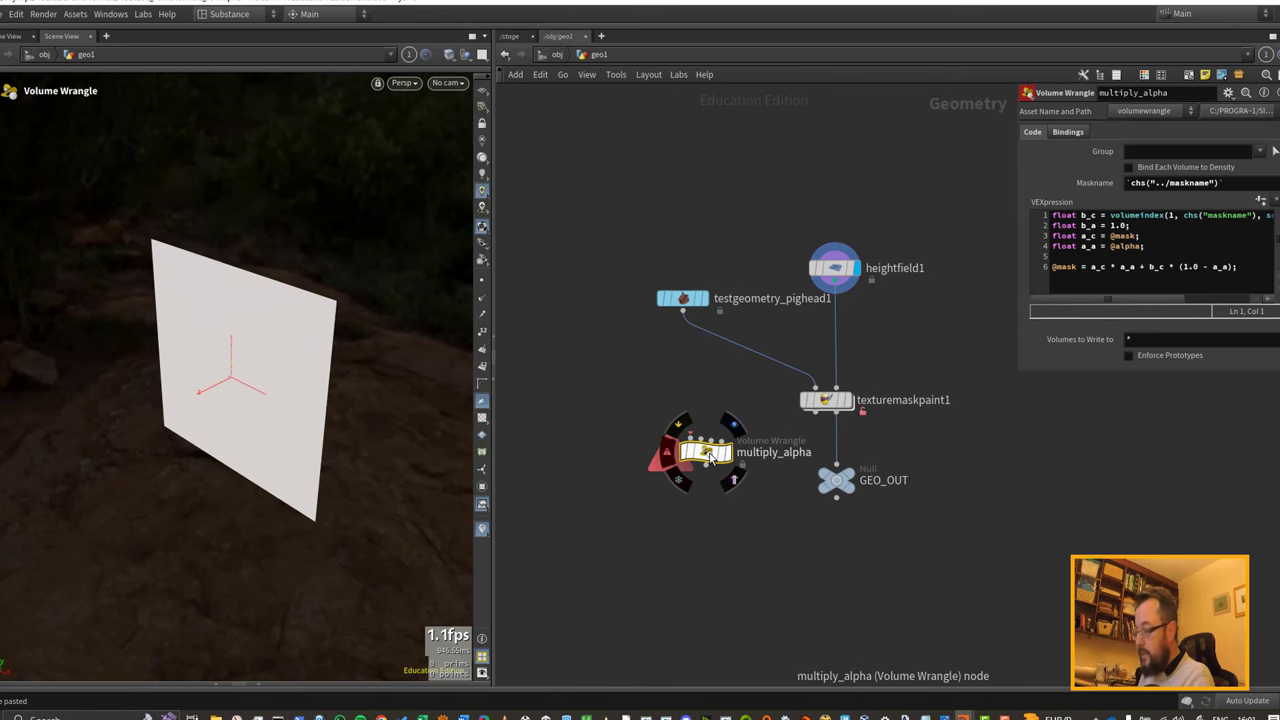
key("ctrl+x")
double_click(828, 401)
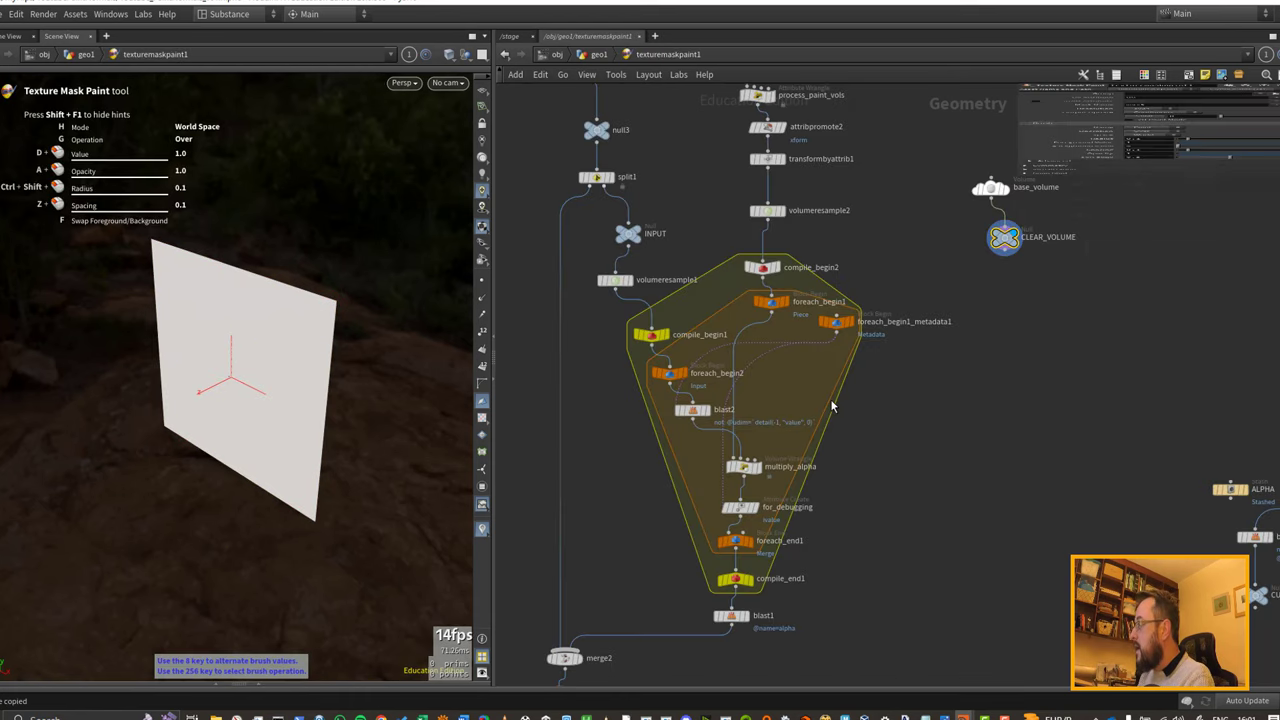
middle_click_drag(951, 521, 897, 482)
key("ctrl+v")
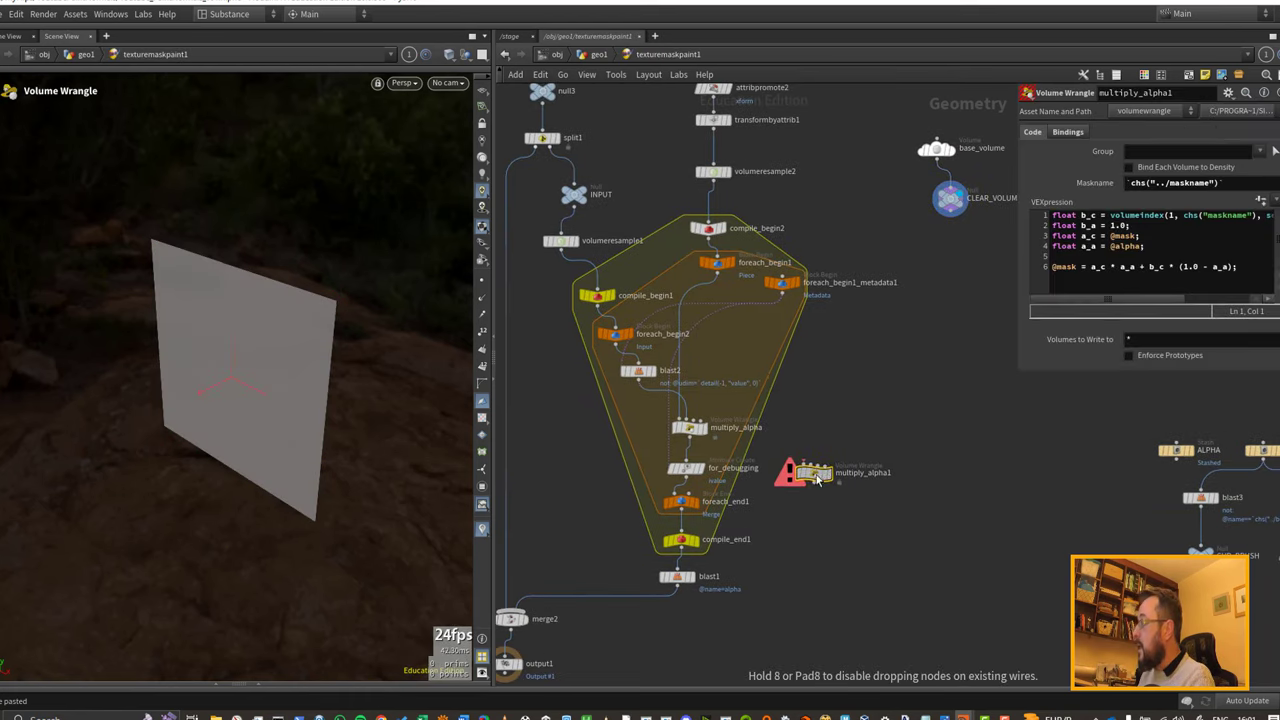
Step: Wire volumeresample1 into the first input of multiply_alpha1 and volumeresample2 into its second input
scroll(873, 463, "up", 2)
scroll(873, 465, "up", 2)
middle_click_drag(810, 390, 982, 519)
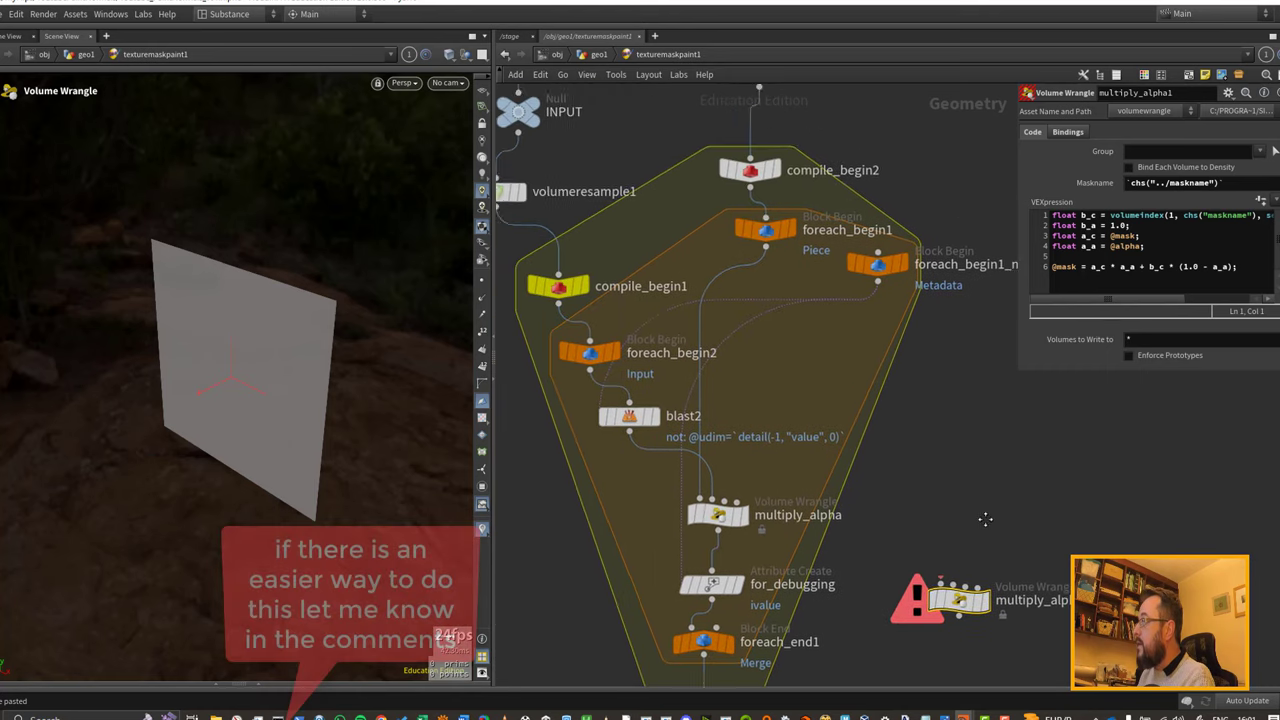
scroll(982, 519, "down", 1)
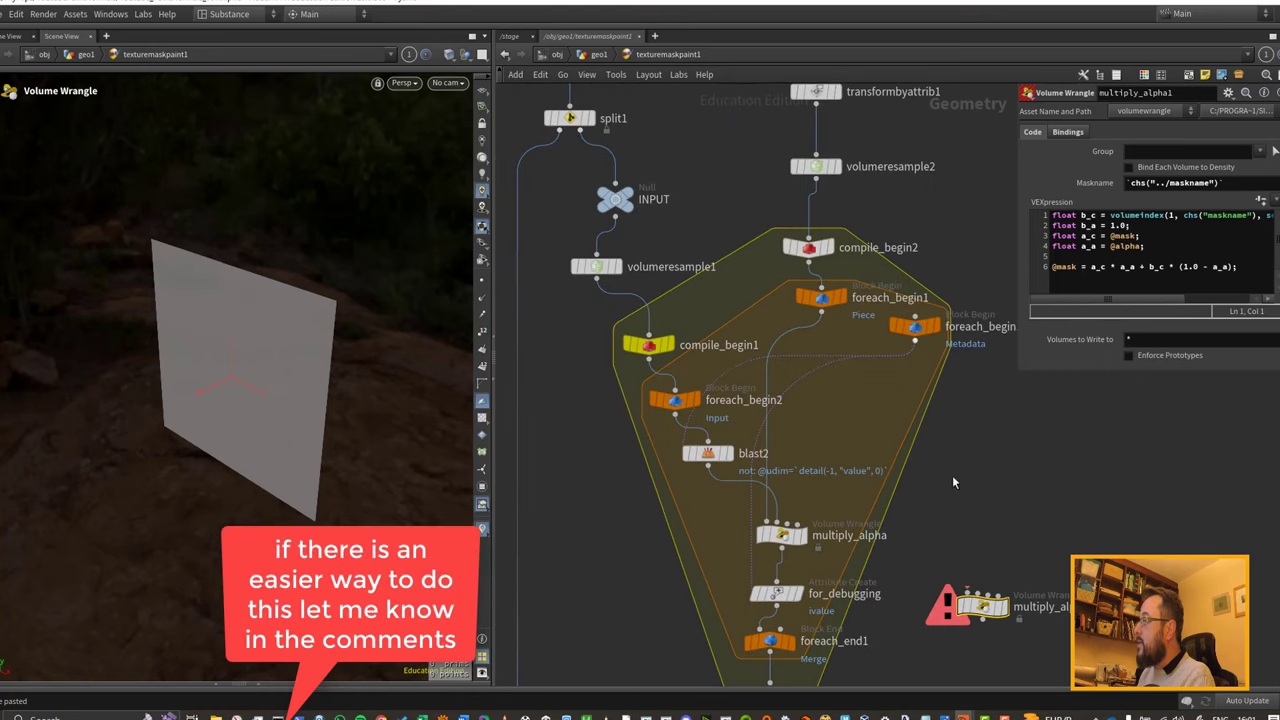
middle_click_drag(1027, 495, 964, 464)
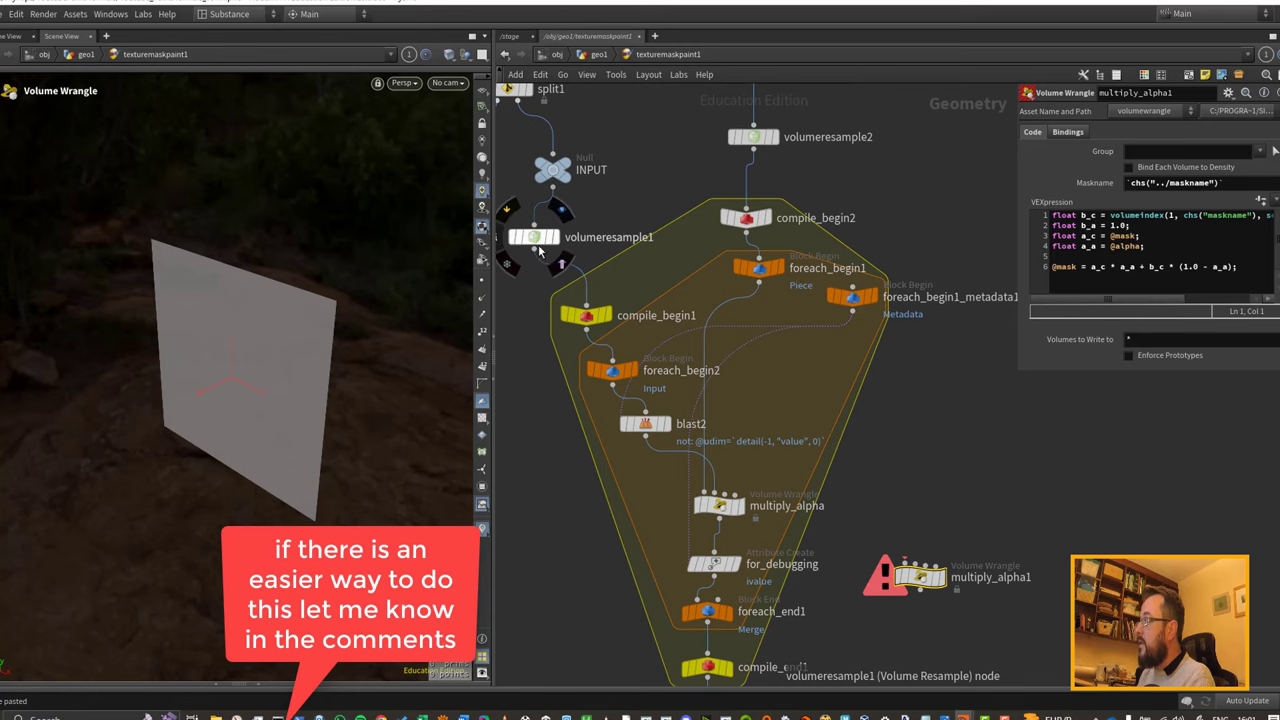
left_click_drag(535, 258, 930, 560)
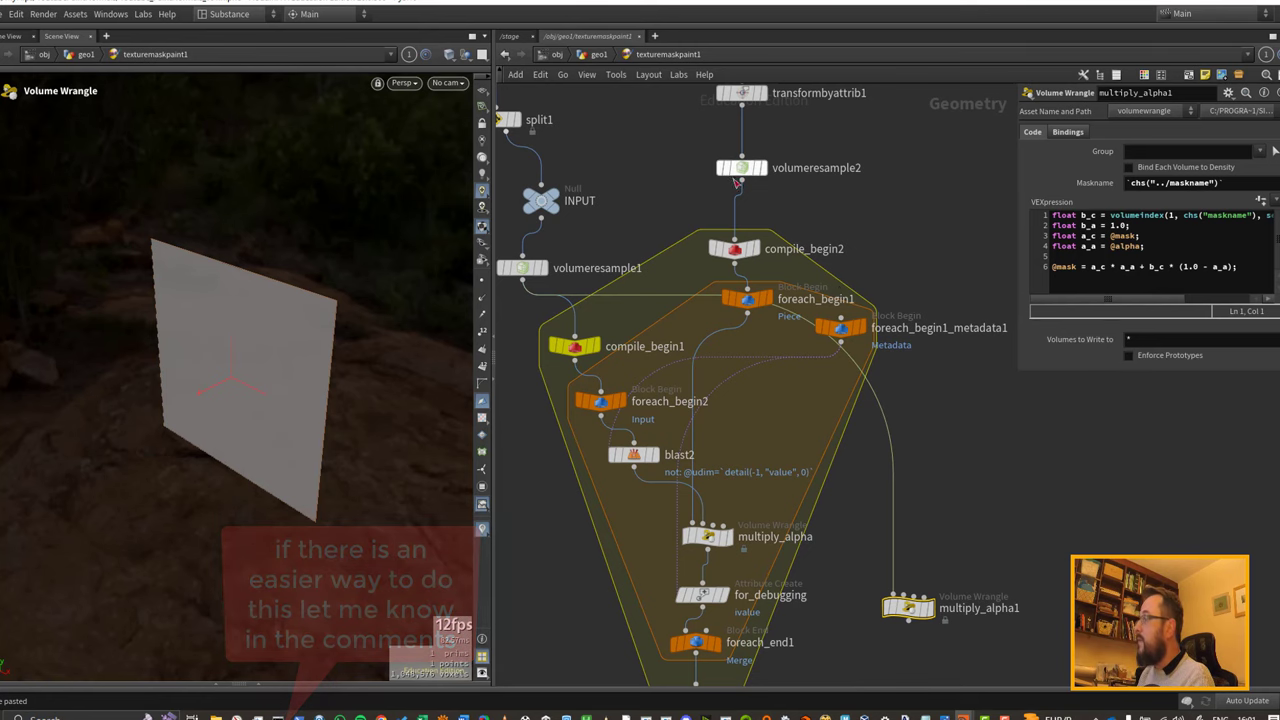
left_click_drag(741, 178, 905, 597)
Step: Connect the output of multiply_alpha1 to blast1 in place of compile_end1, and return to the geo1 network
middle_click_drag(955, 464, 966, 262)
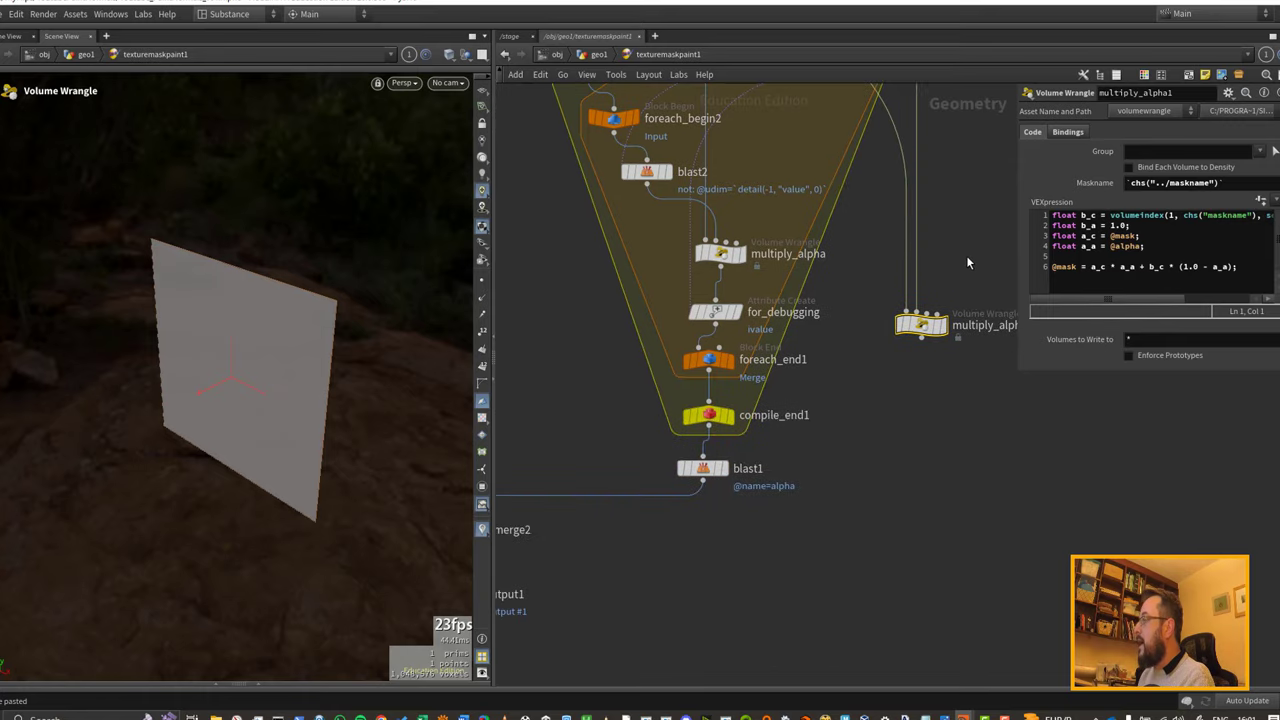
mouse_move(712, 487)
left_click_drag(709, 474, 912, 452)
middle_click_drag(676, 310, 665, 455)
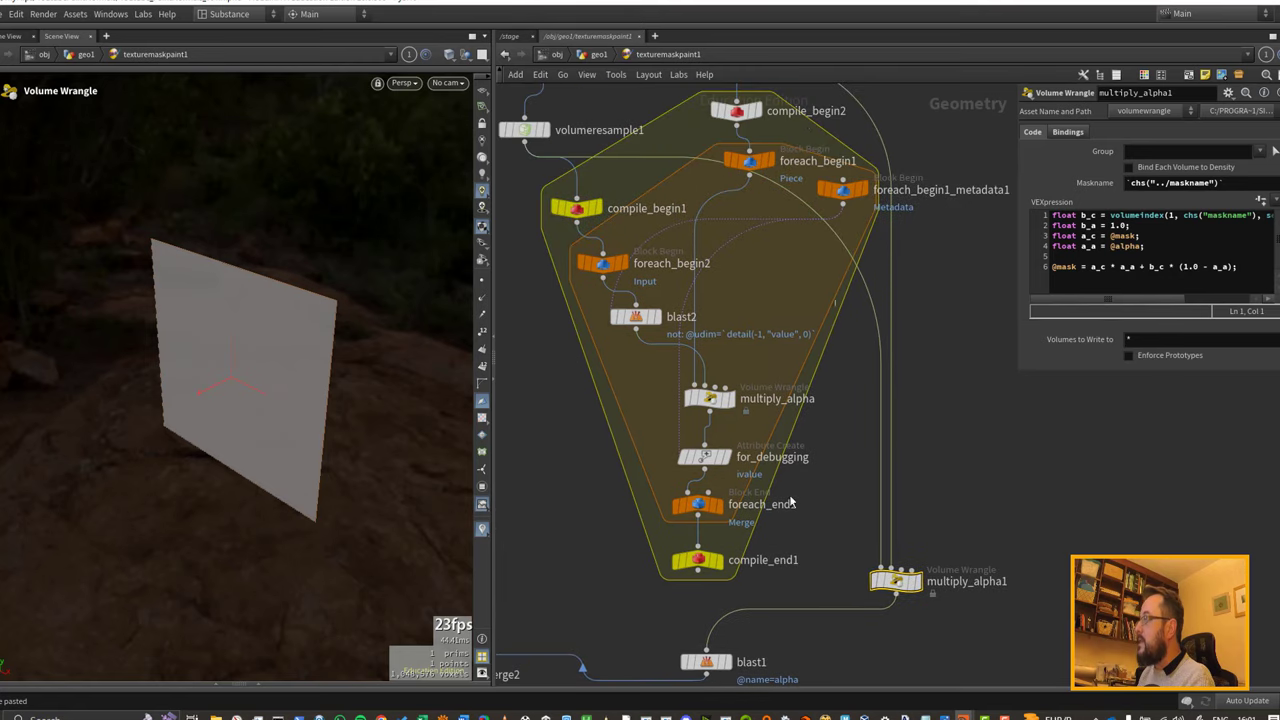
left_click(599, 55)
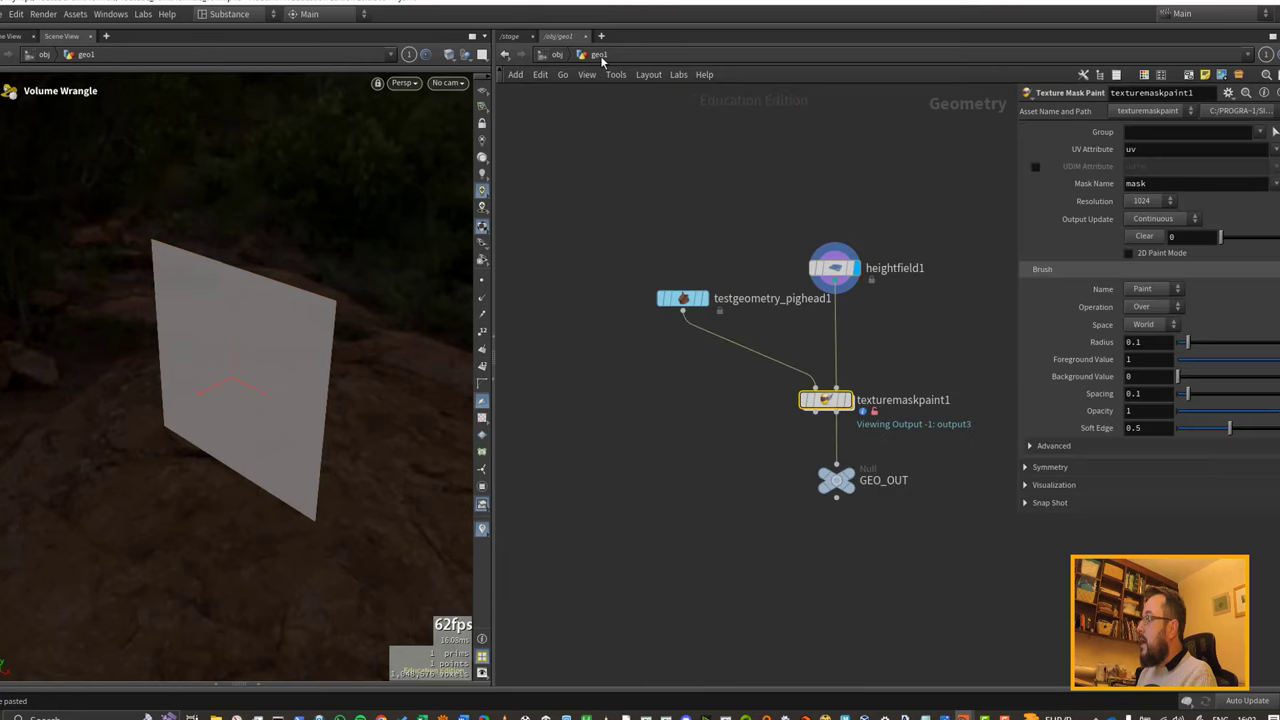
Step: Display GEO_OUT and examine the painted mask on the heightfield up close
left_click(851, 482)
left_click_drag(206, 336, 267, 309, "alt")
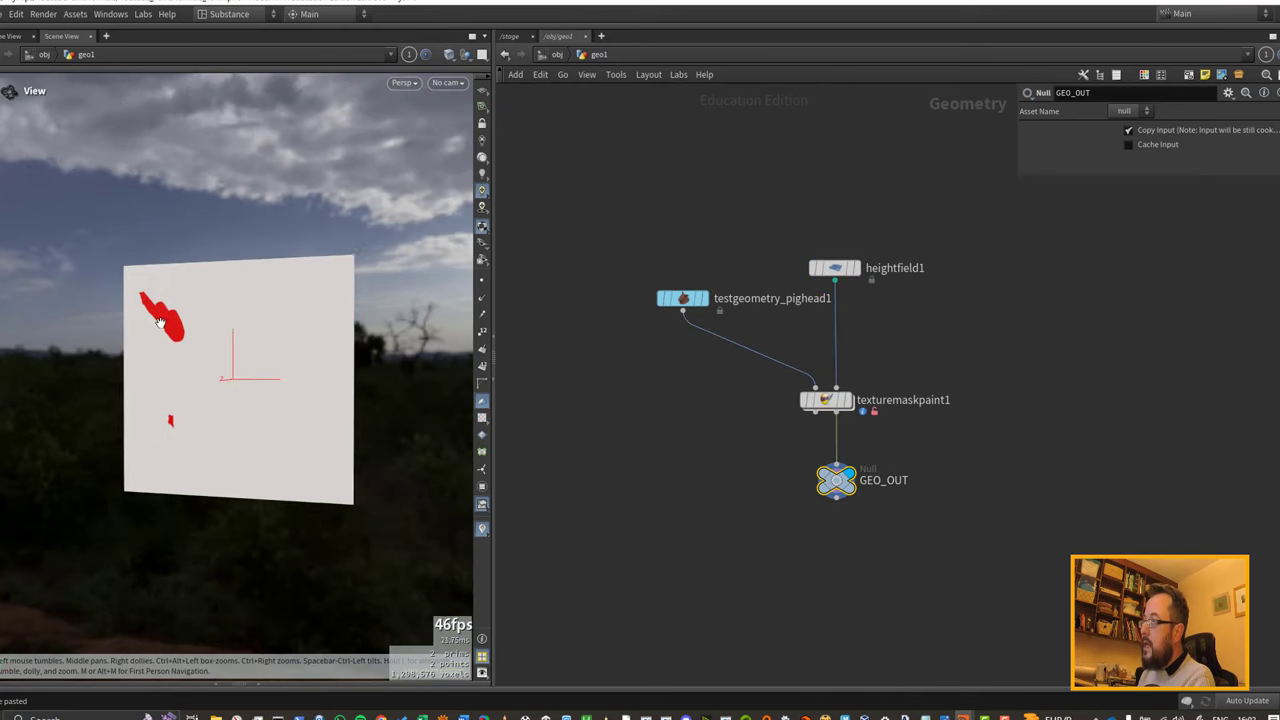
right_click_drag(160, 322, 357, 319, "alt")
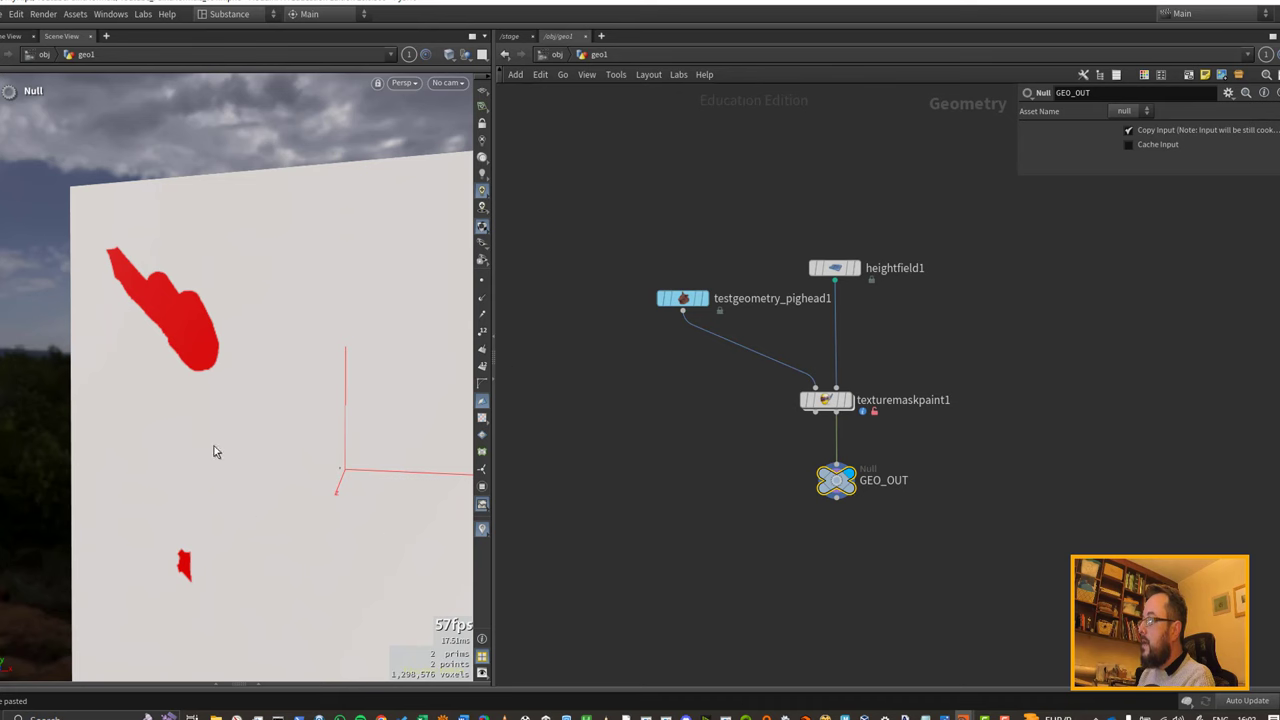
Step: Paint mask strokes across the pig head with texturemaskpaint1, and display GEO_OUT again
left_click(830, 405)
left_click(847, 399)
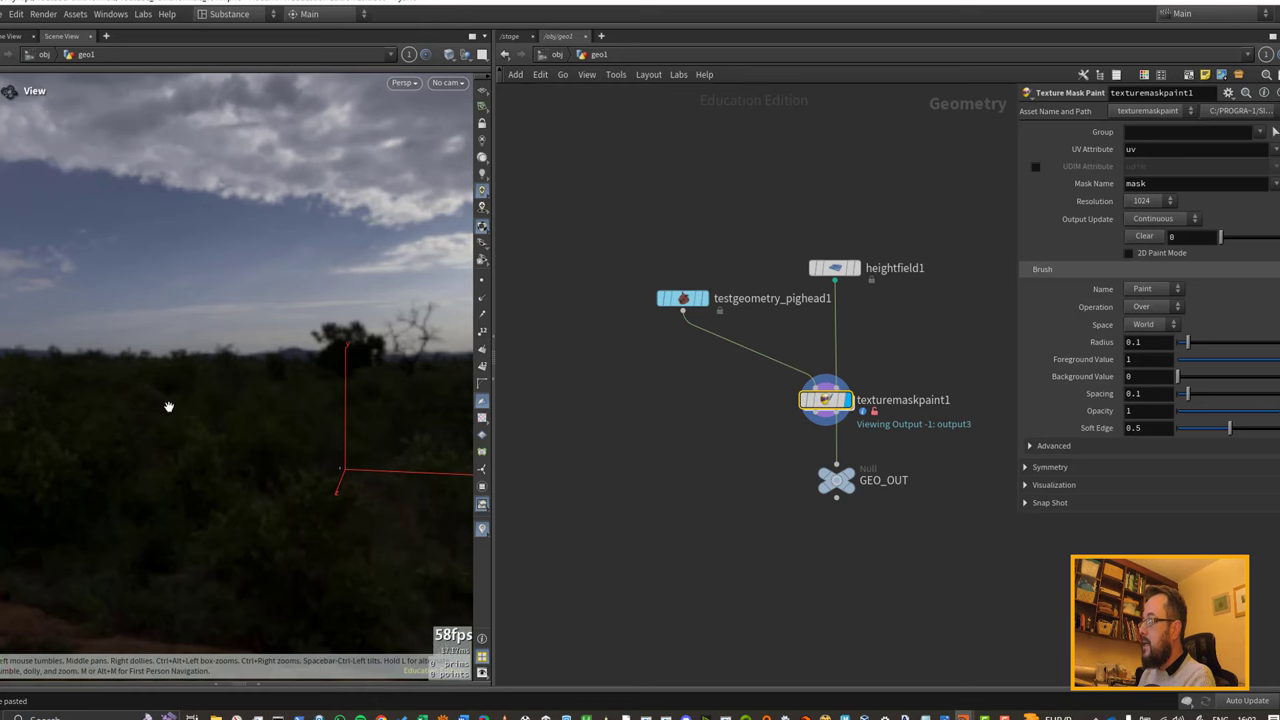
key("g")
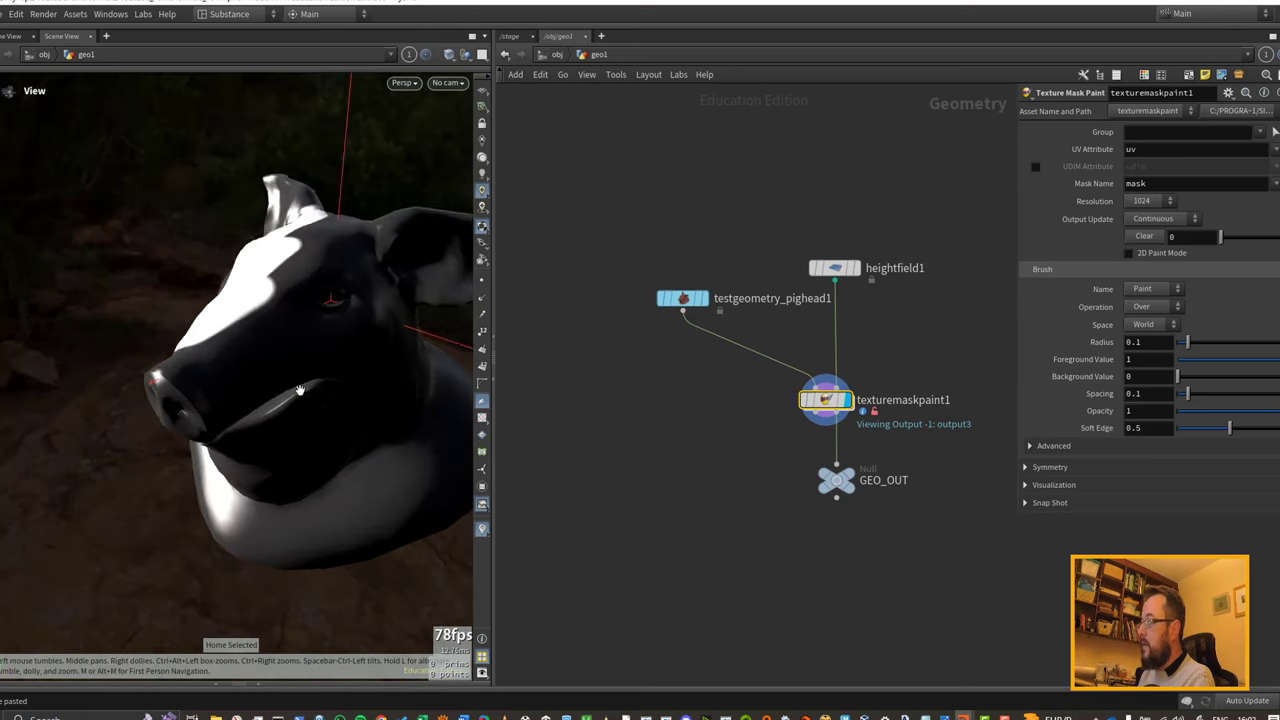
key("Return")
mouse_move(314, 349)
left_mouse_down()
mouse_move(331, 323)
mouse_move(292, 507)
mouse_move(440, 420)
left_mouse_up()
left_click(847, 475)
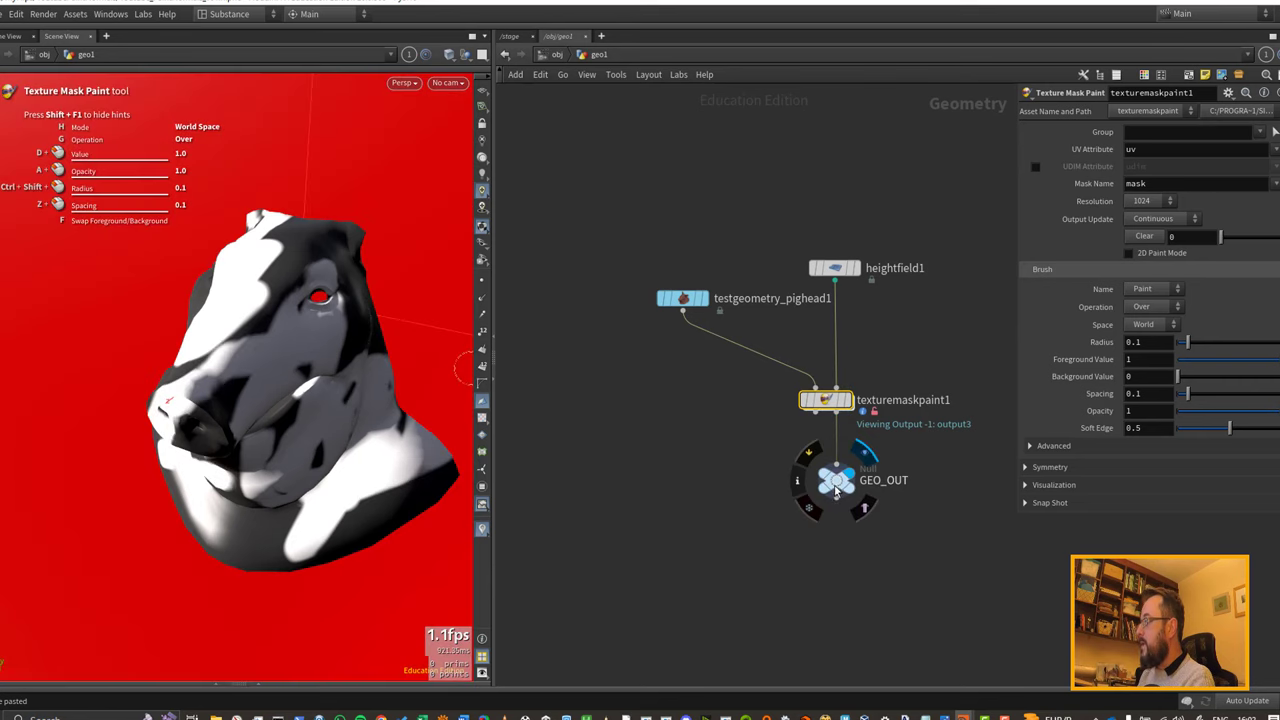
left_click(836, 490)
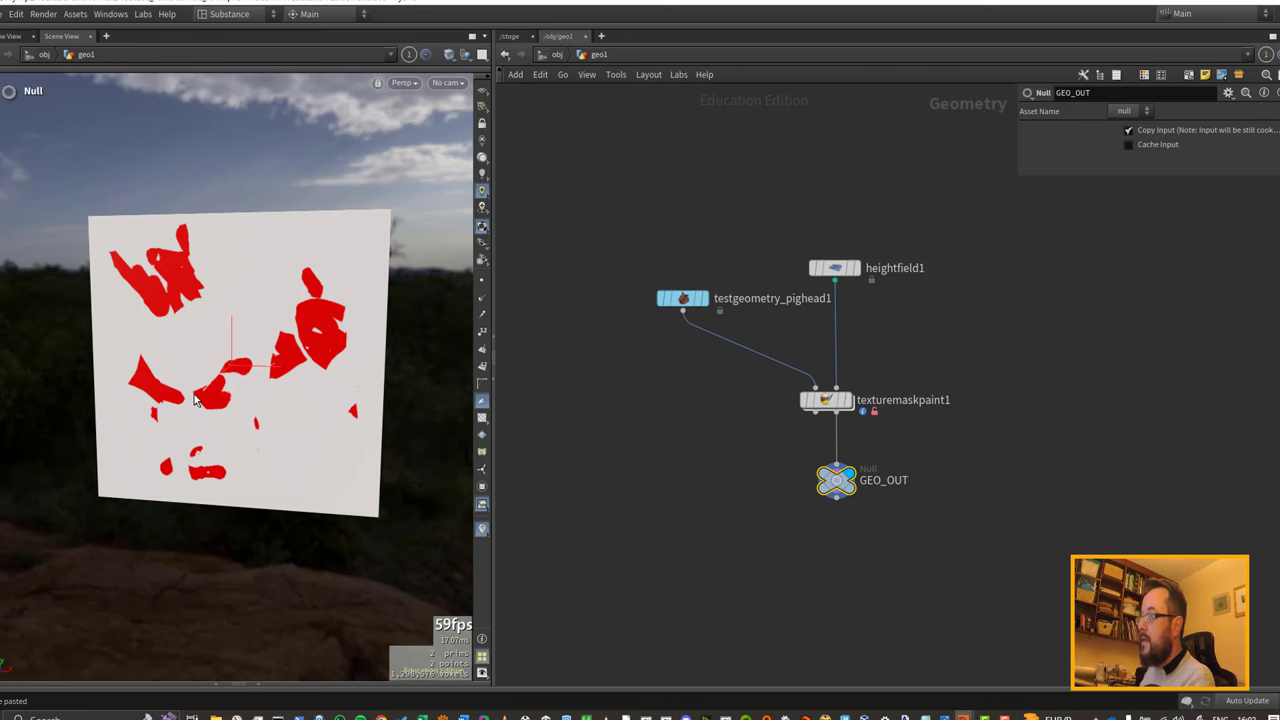
Step: Add a Transform node after GEO_OUT and set its X rotation to 90, undoing any accidental handle change
mouse_move(822, 400)
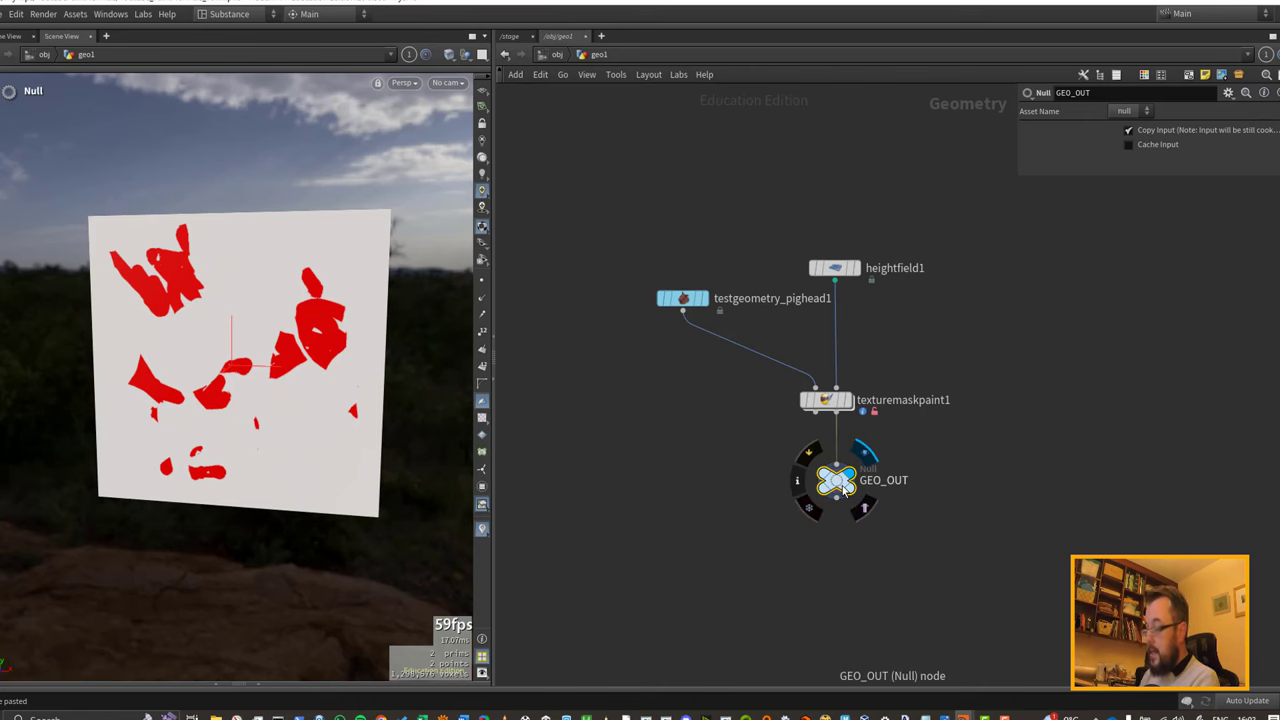
key("Tab")
type("transform")
key("Return")
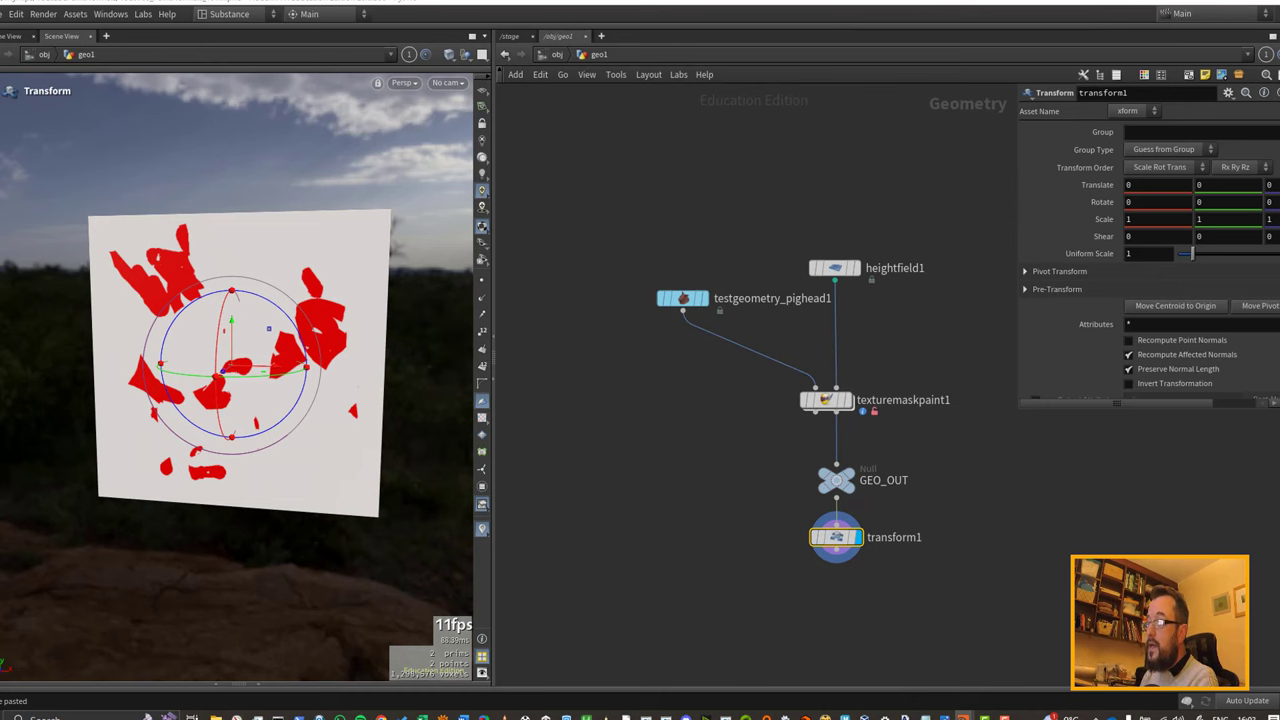
left_click(1160, 206)
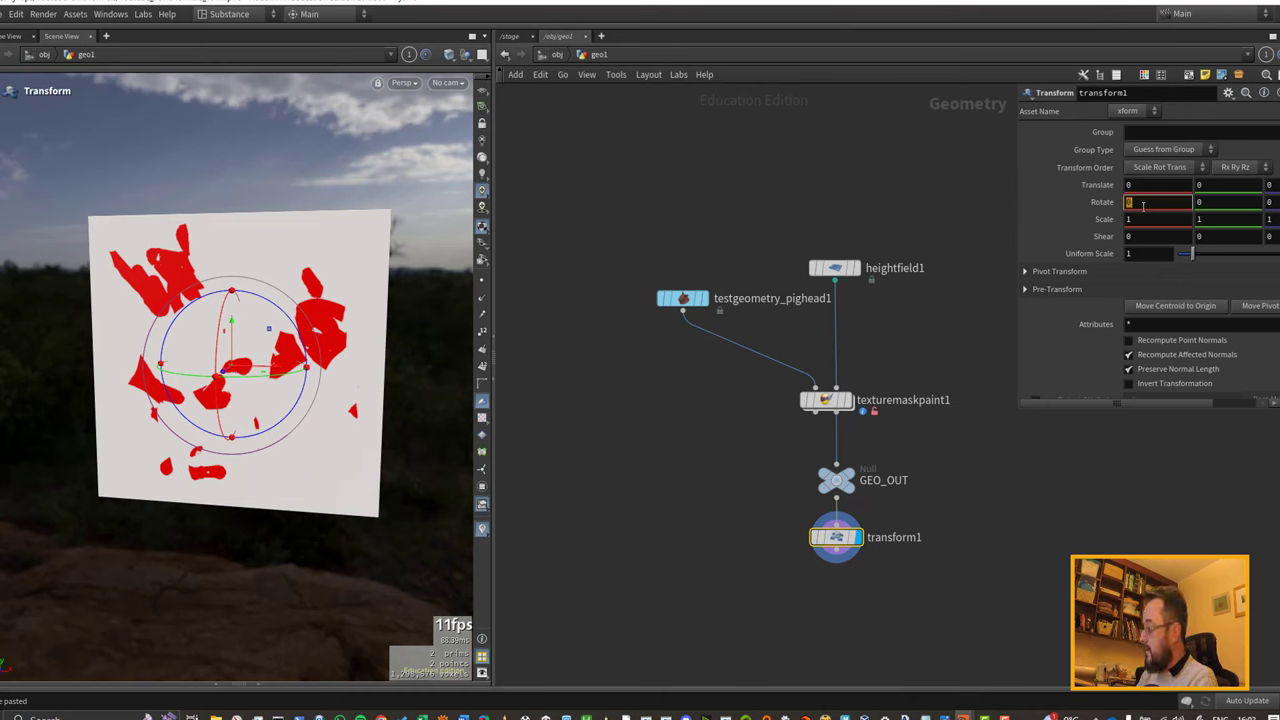
key("Return")
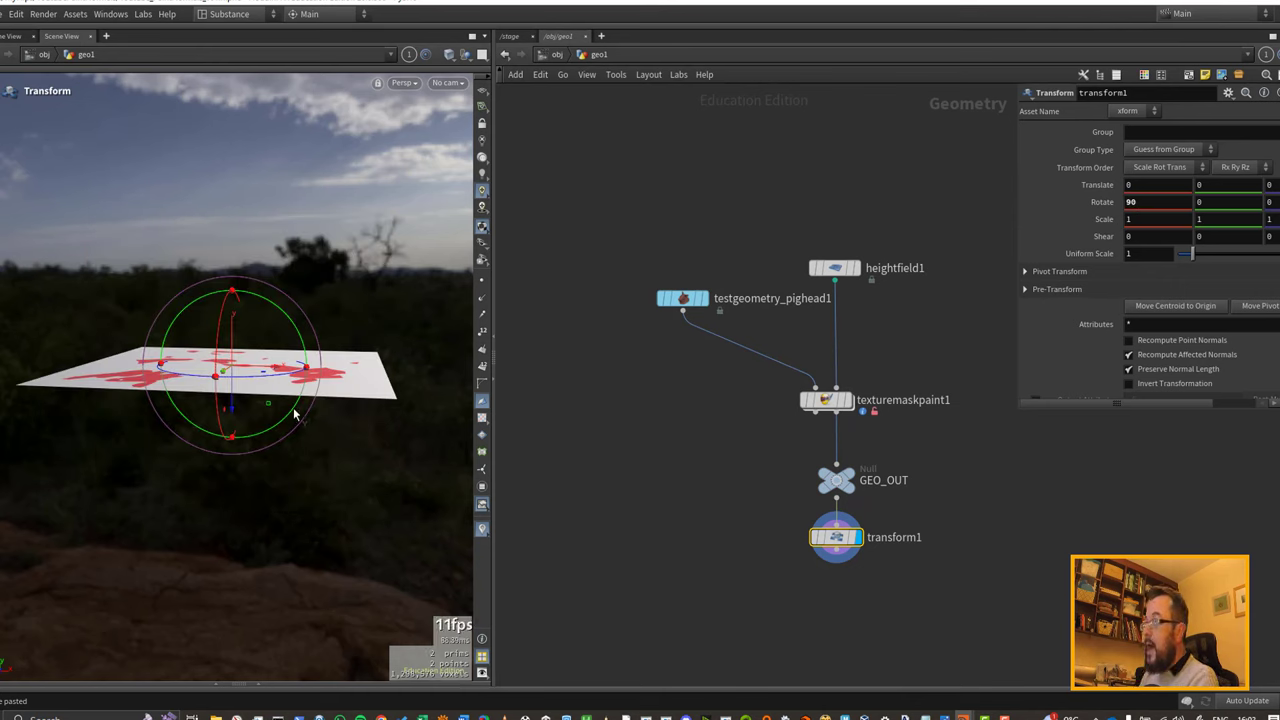
left_click_drag(297, 414, 194, 389, "alt")
right_click_drag(194, 389, 332, 422, "alt")
left_click_drag(333, 422, 237, 403)
key("Return")
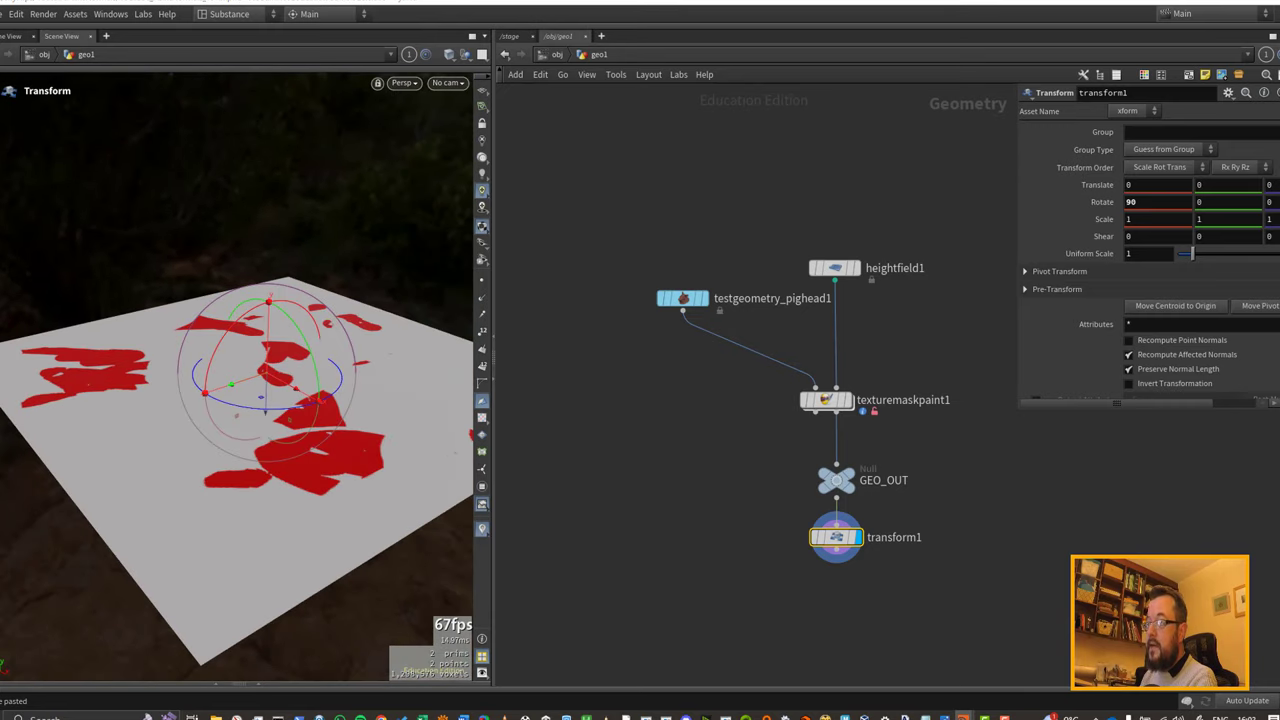
key("ctrl+z")
Step: Add a HeightField Noise node below transform1, wire transform1 into its first input, and display it
middle_click_drag(832, 620, 843, 537)
key("Tab")
type("hfn")
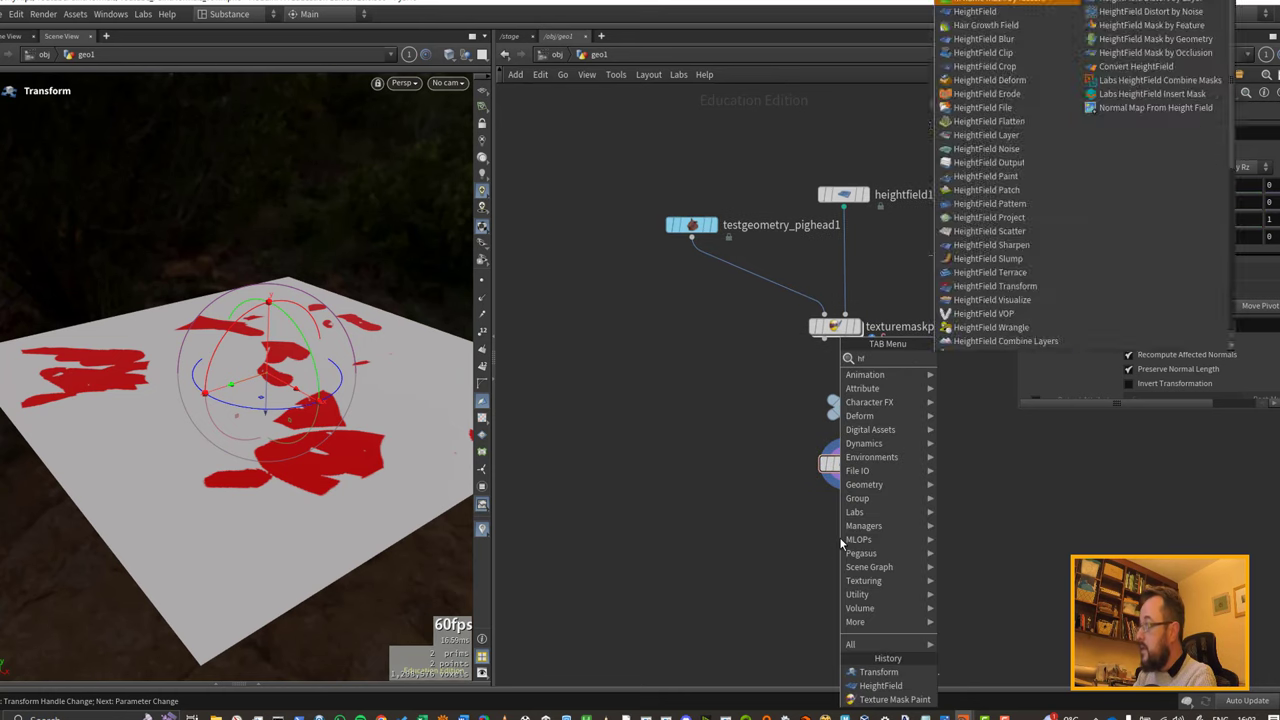
key("Return")
left_click(846, 580)
left_click_drag(836, 567, 852, 489)
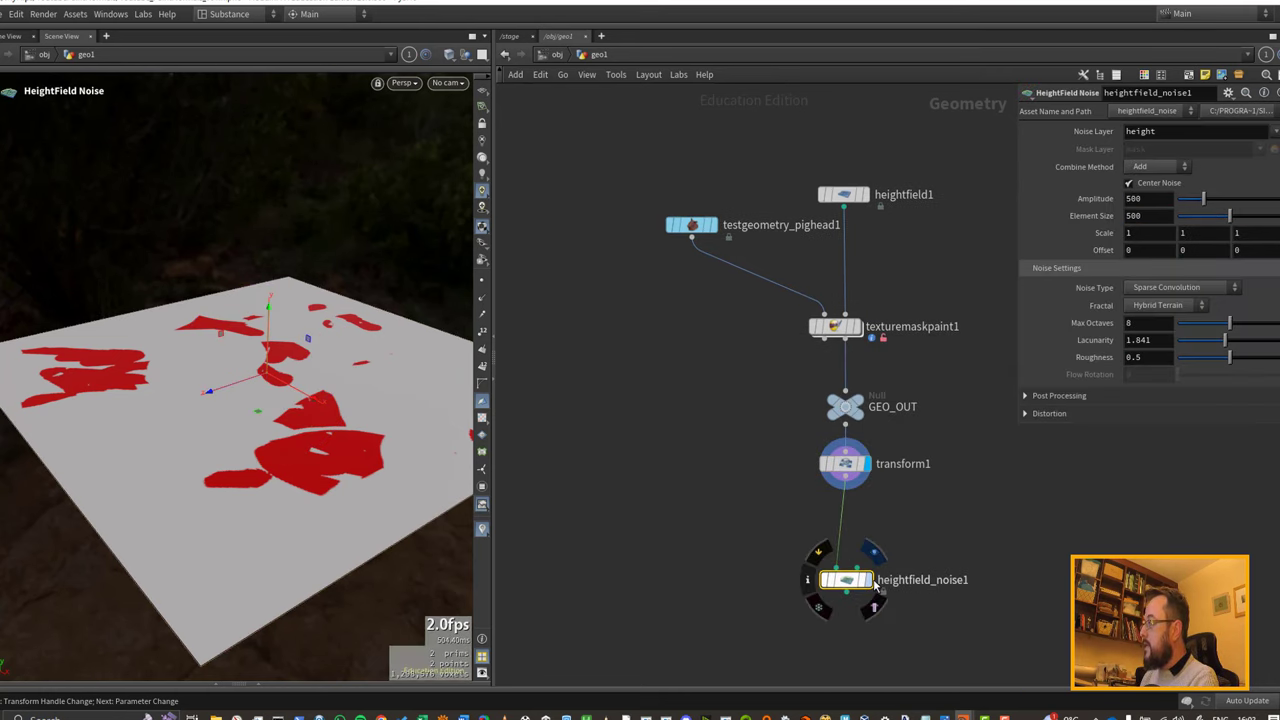
left_click(834, 582)
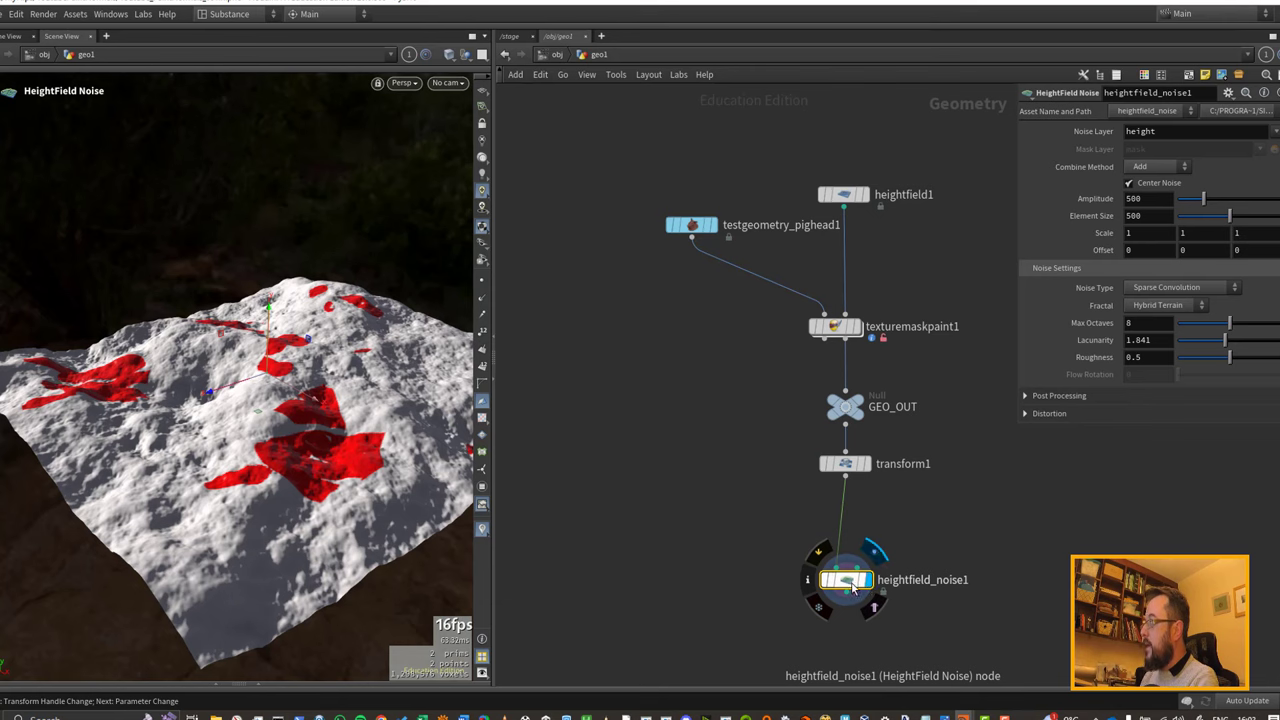
Step: Connect transform1 to the mask input of heightfield_noise1 as well, so the painted mask limits the noise
left_click_drag(834, 586, 838, 600)
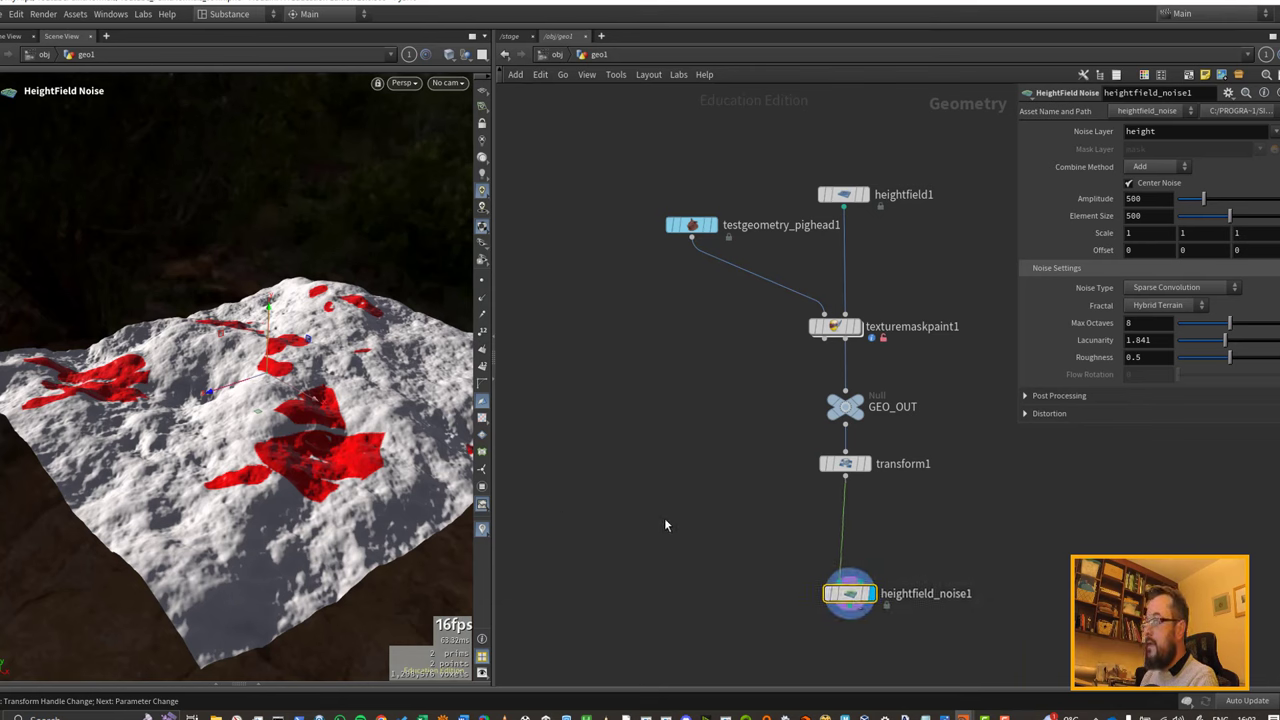
left_click(845, 479)
left_click(872, 582)
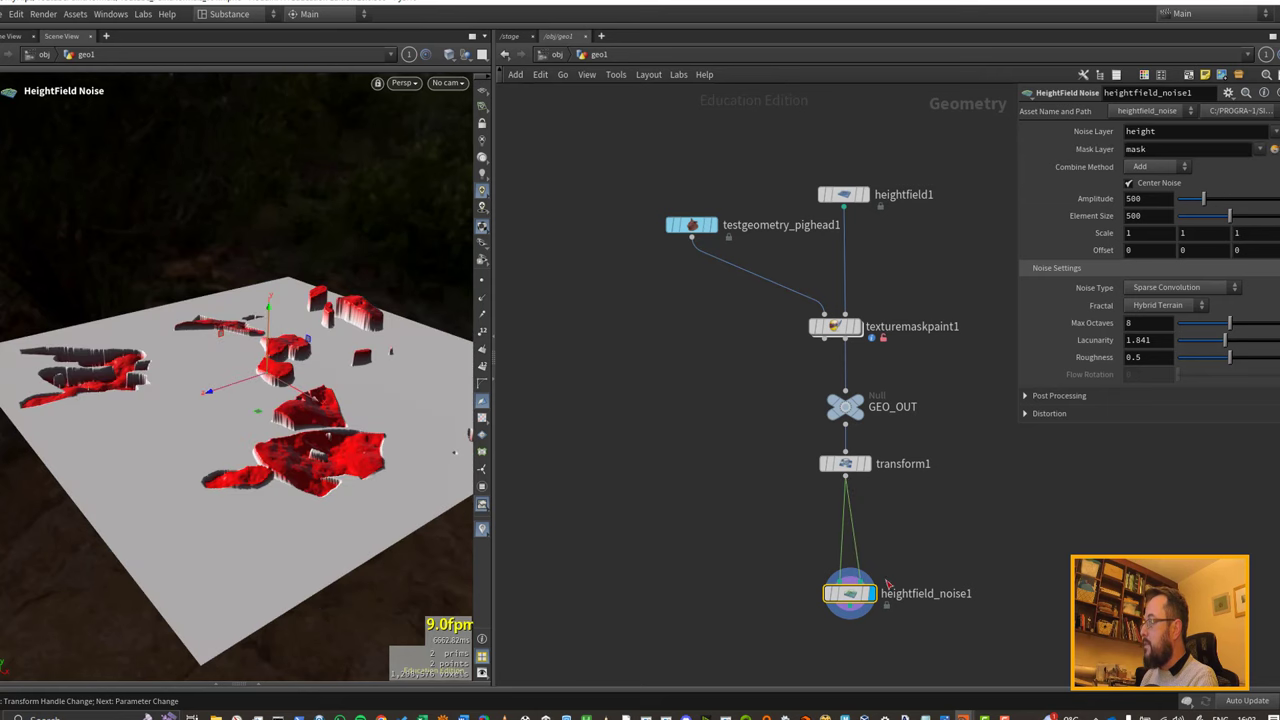
Step: Insert a HeightField Remap node between transform1 and the mask input of heightfield_noise1
key("Tab")
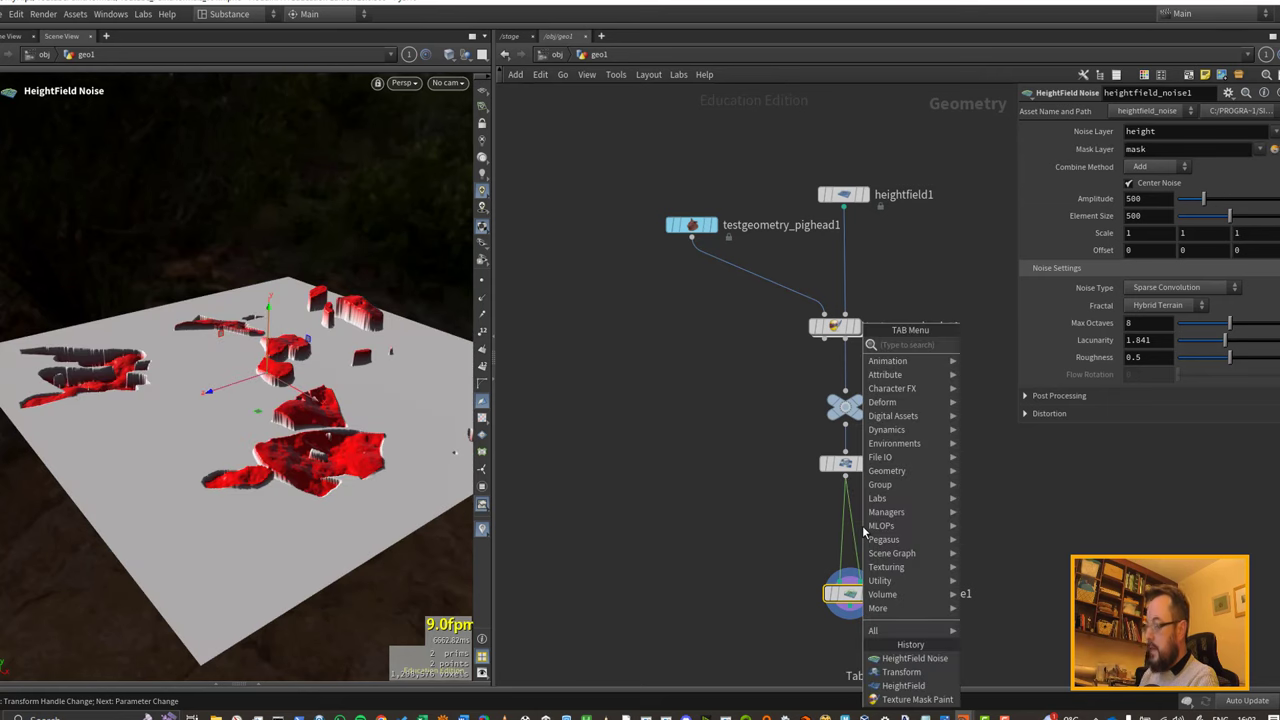
type("hrem")
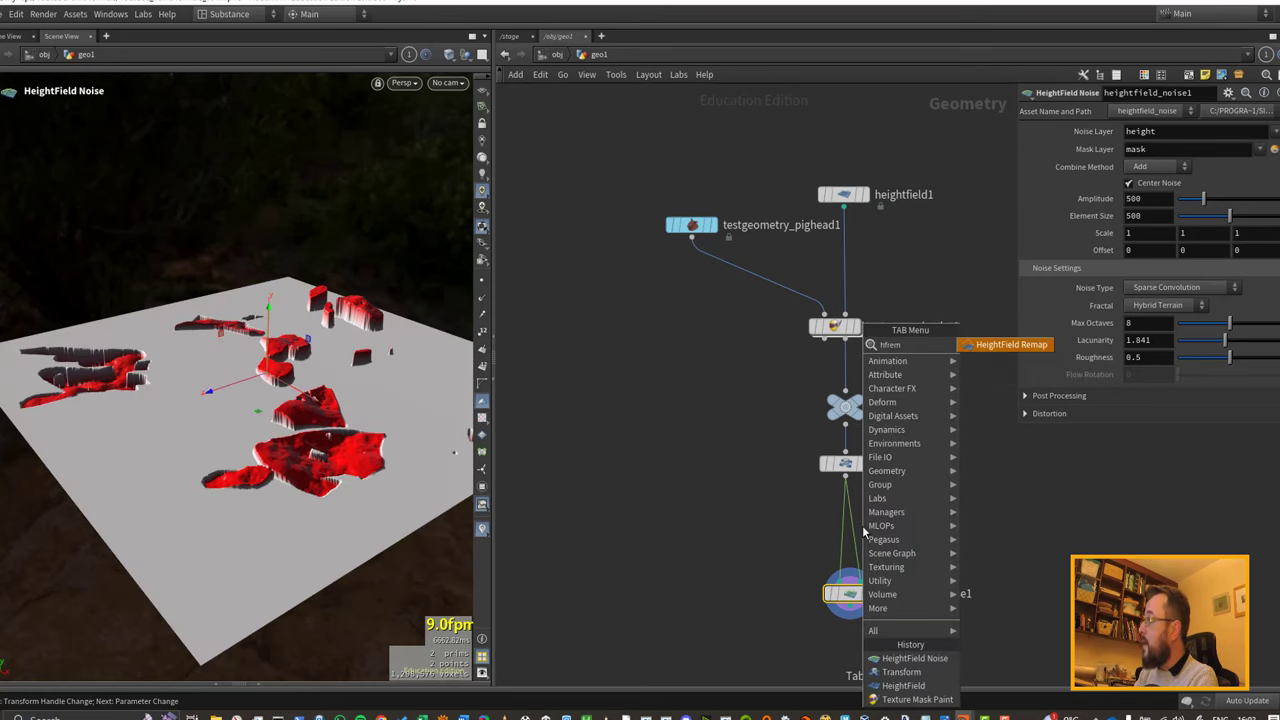
key("Return")
left_click(864, 532)
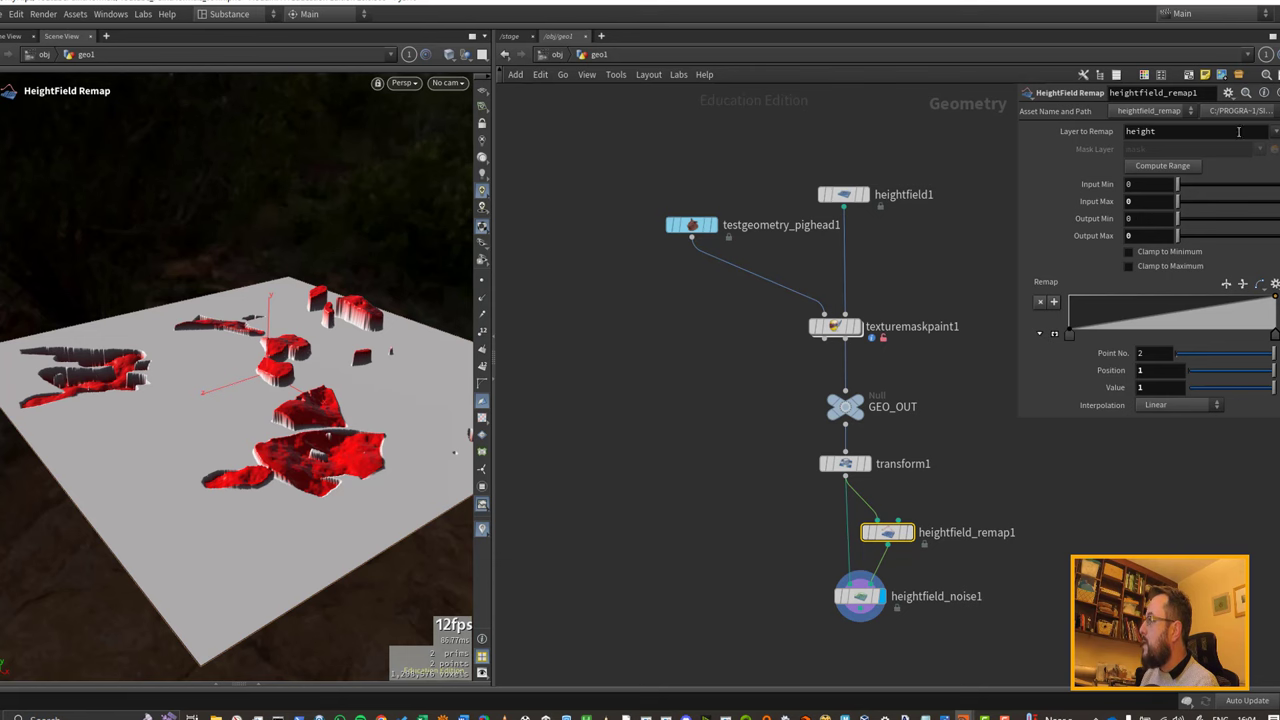
Step: Set the remap's layer to mask, compute its range, and set Output Max to 1
left_click(1276, 131)
left_click(1264, 166)
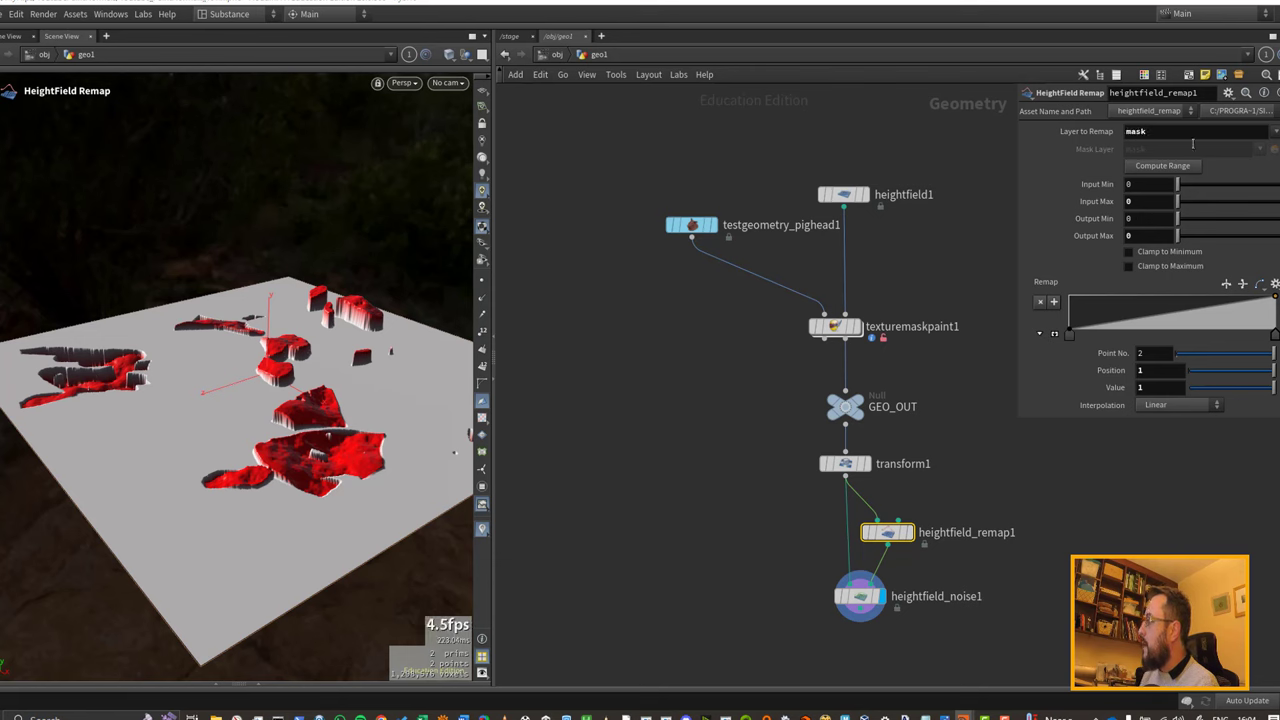
left_click(1189, 167)
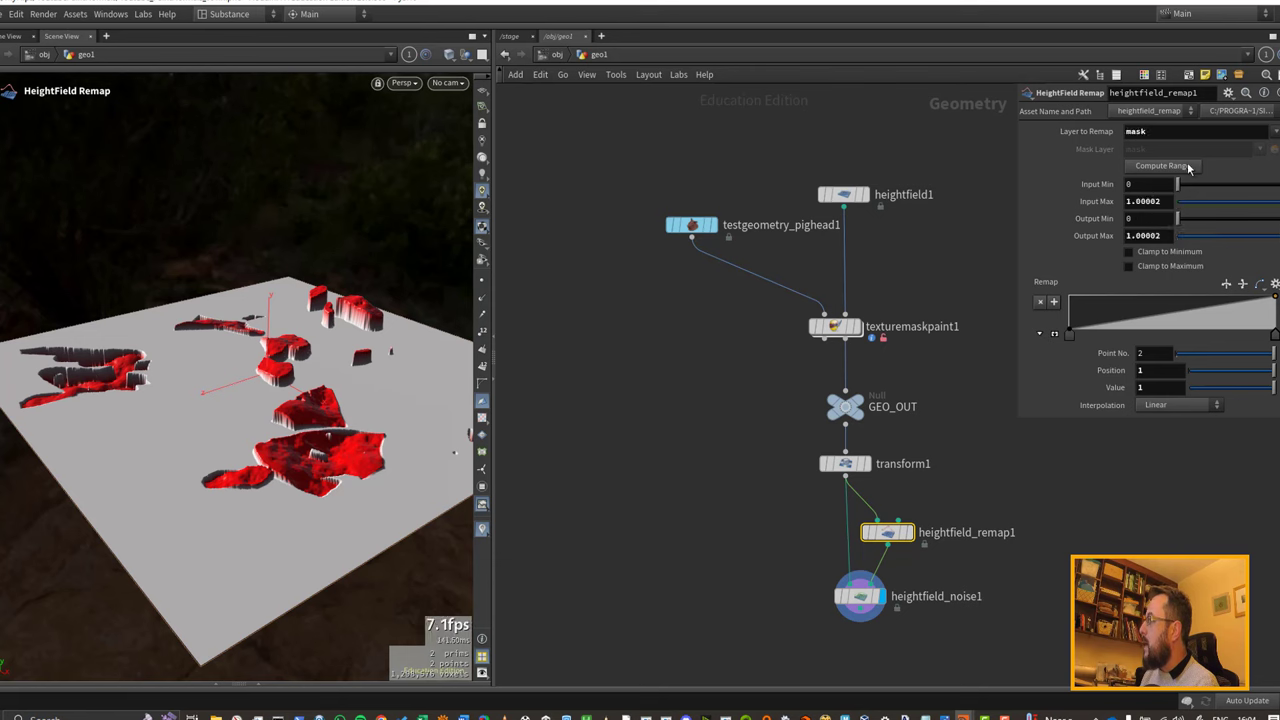
double_click(1168, 236)
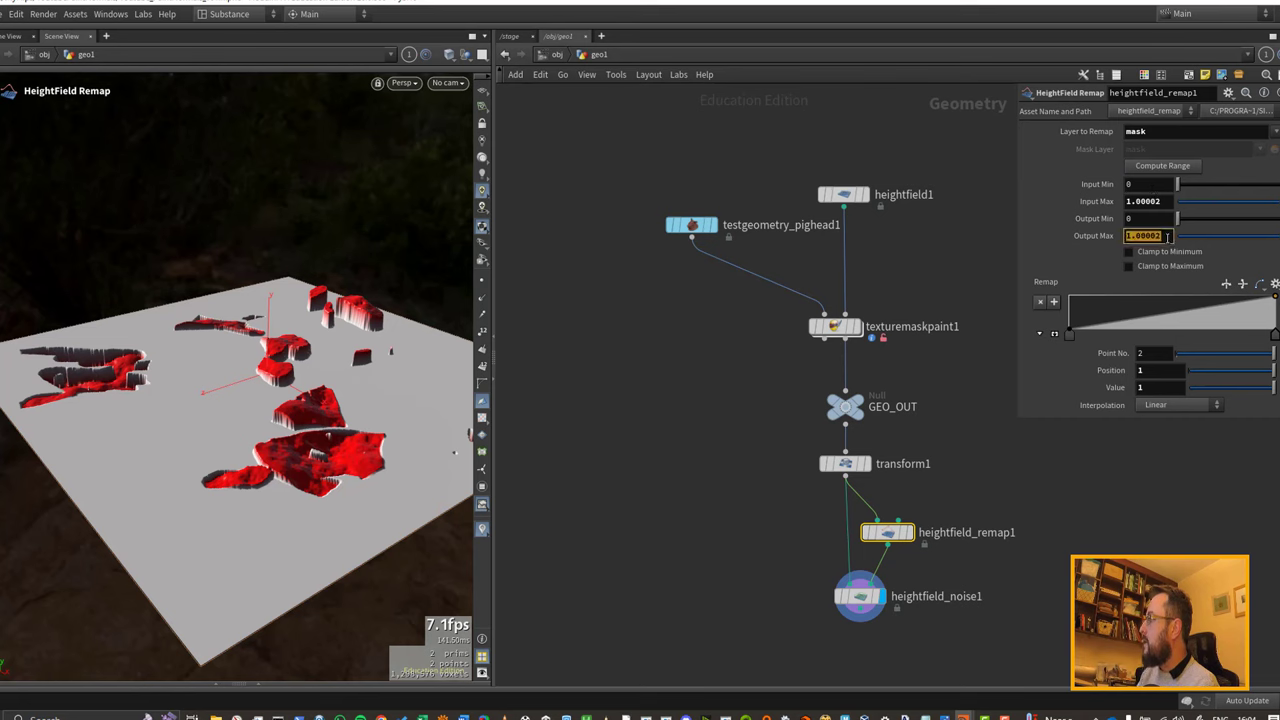
type("1")
key("Return")
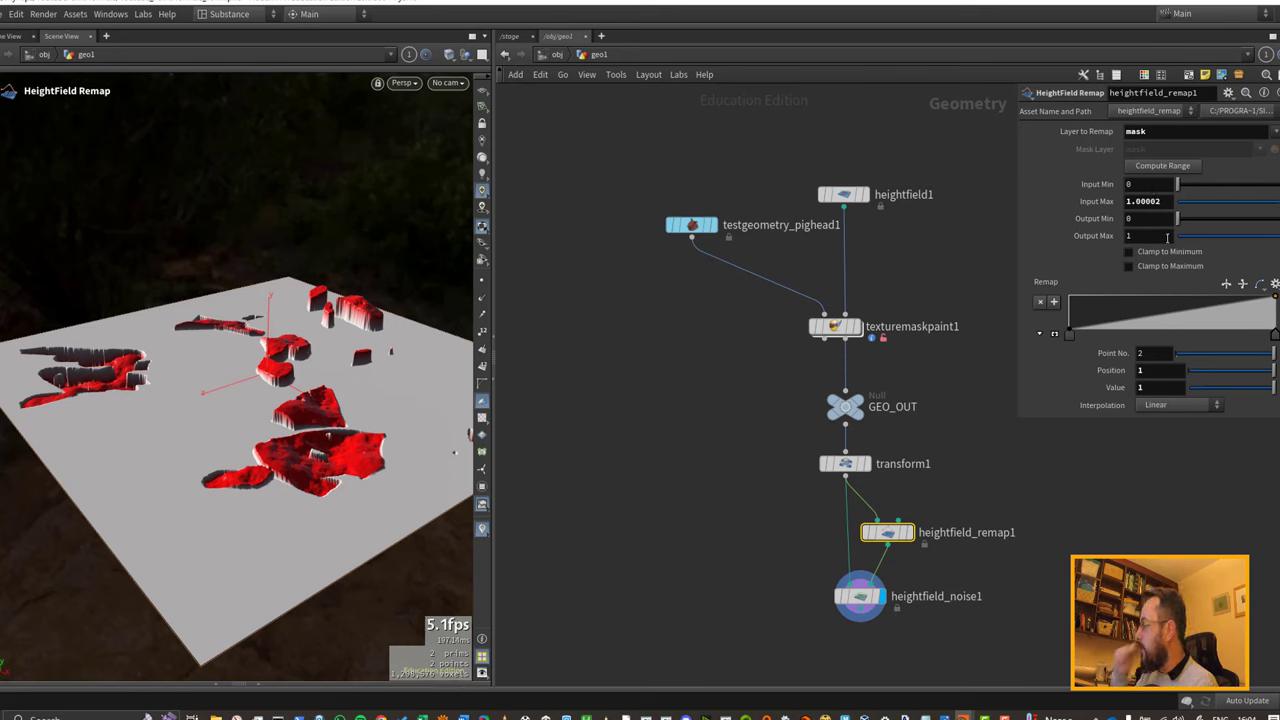
Step: Select heightfield_noise1 and examine the noise within the painted mask areas up close
left_click_drag(860, 596, 855, 603)
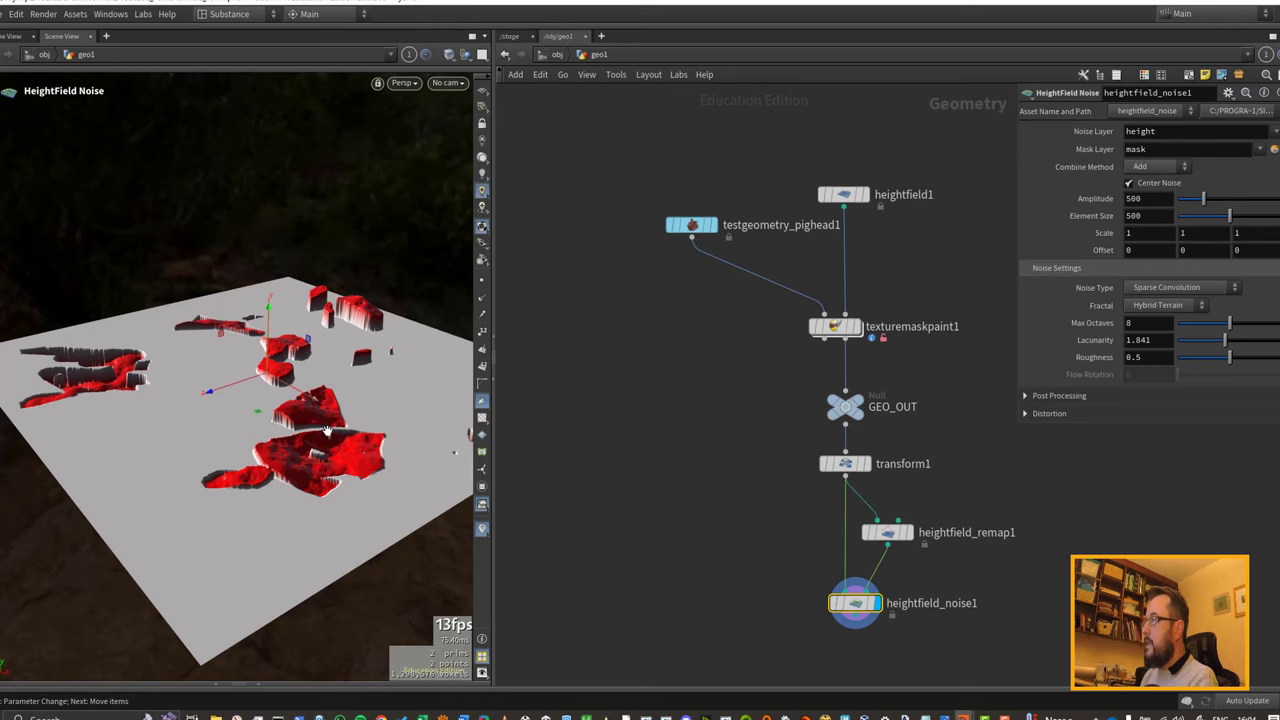
scroll(328, 431, "up", 5)
left_click_drag(331, 414, 328, 462, "alt")
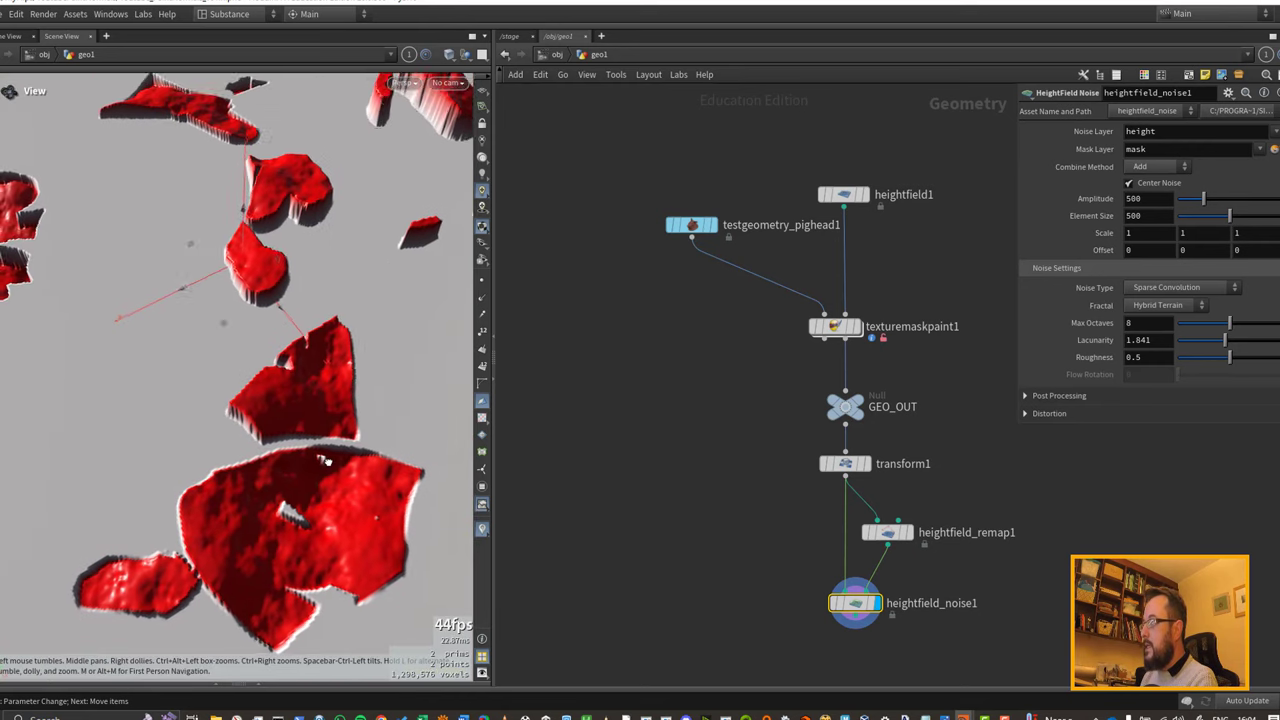
Step: Set heightfield_noise1's element size to 10 and its amplitude to 20
key("Return")
left_click(1151, 216)
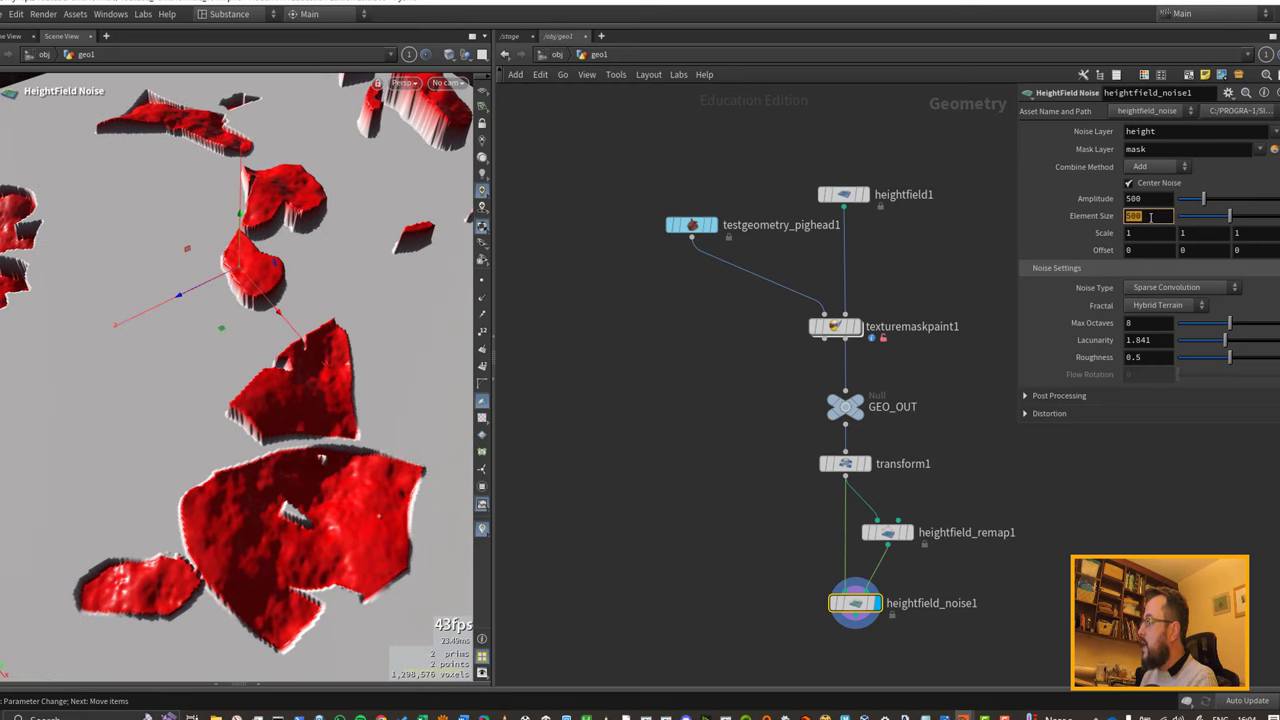
type("10")
key("Return")
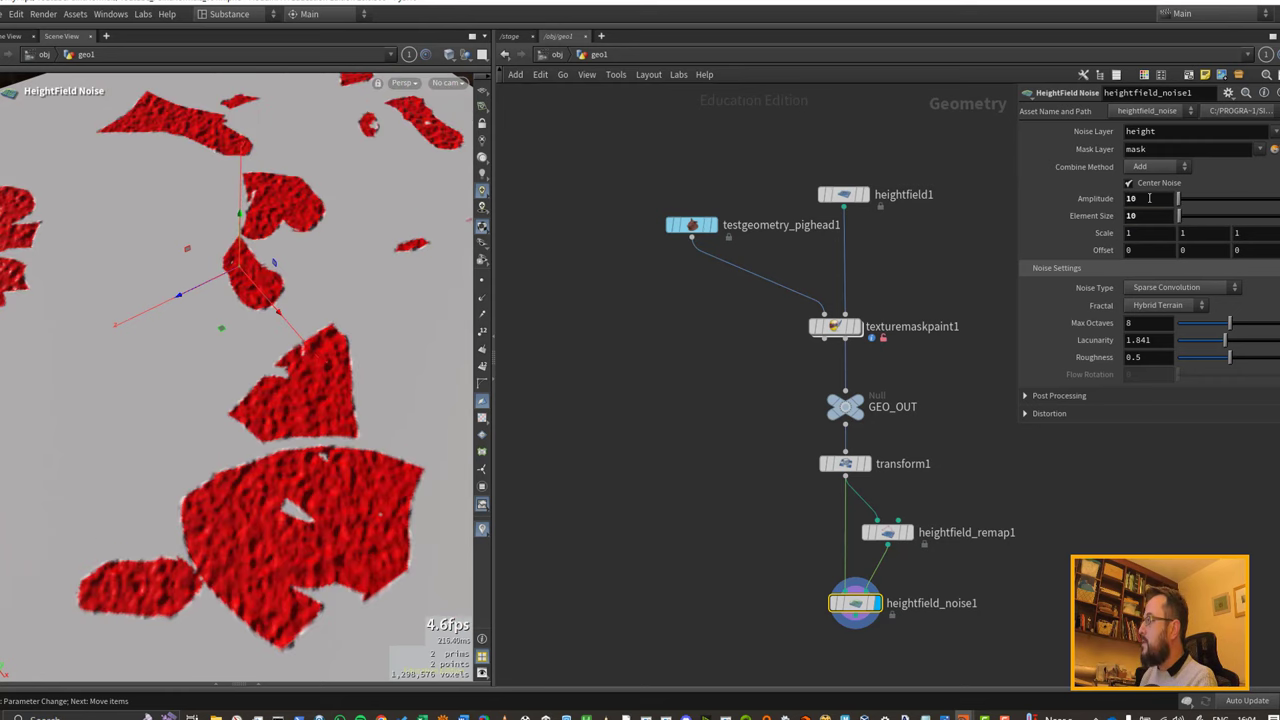
left_click(1149, 198)
type("20")
key("Return")
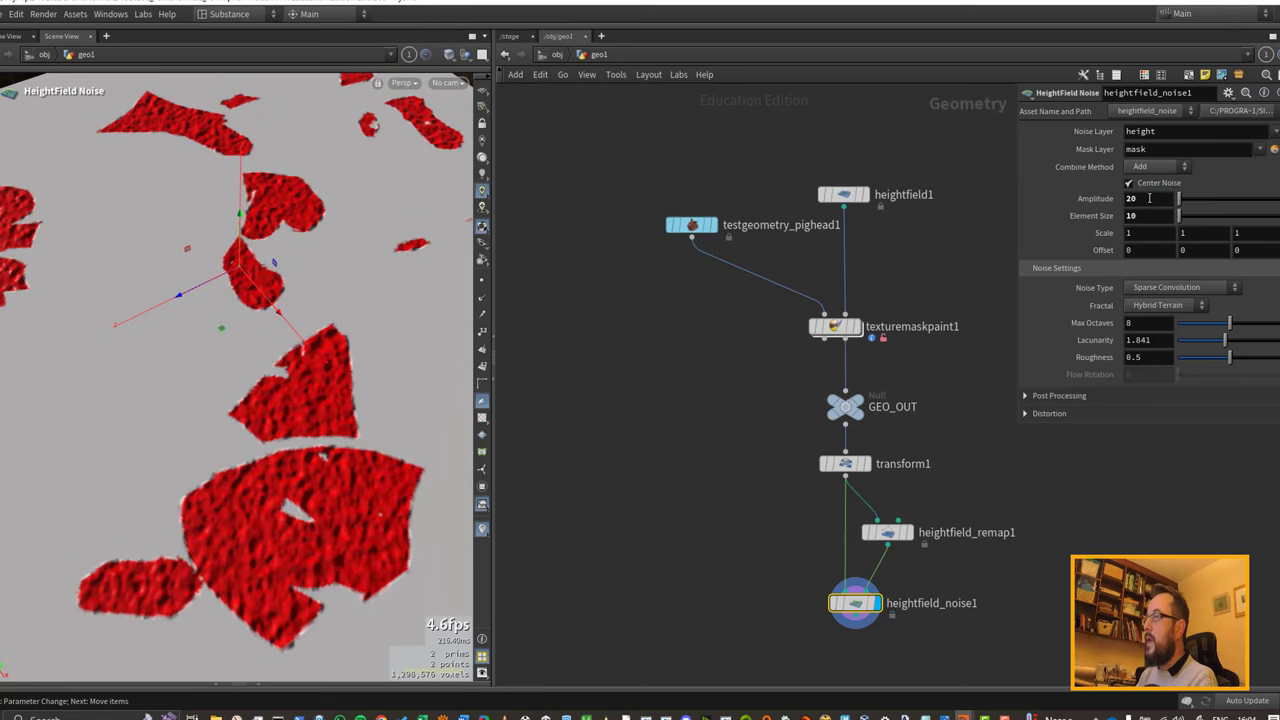
Step: Set the noise type to Chebyshev Cellular F2-F1 and its third scale component to 4
left_click(1205, 289)
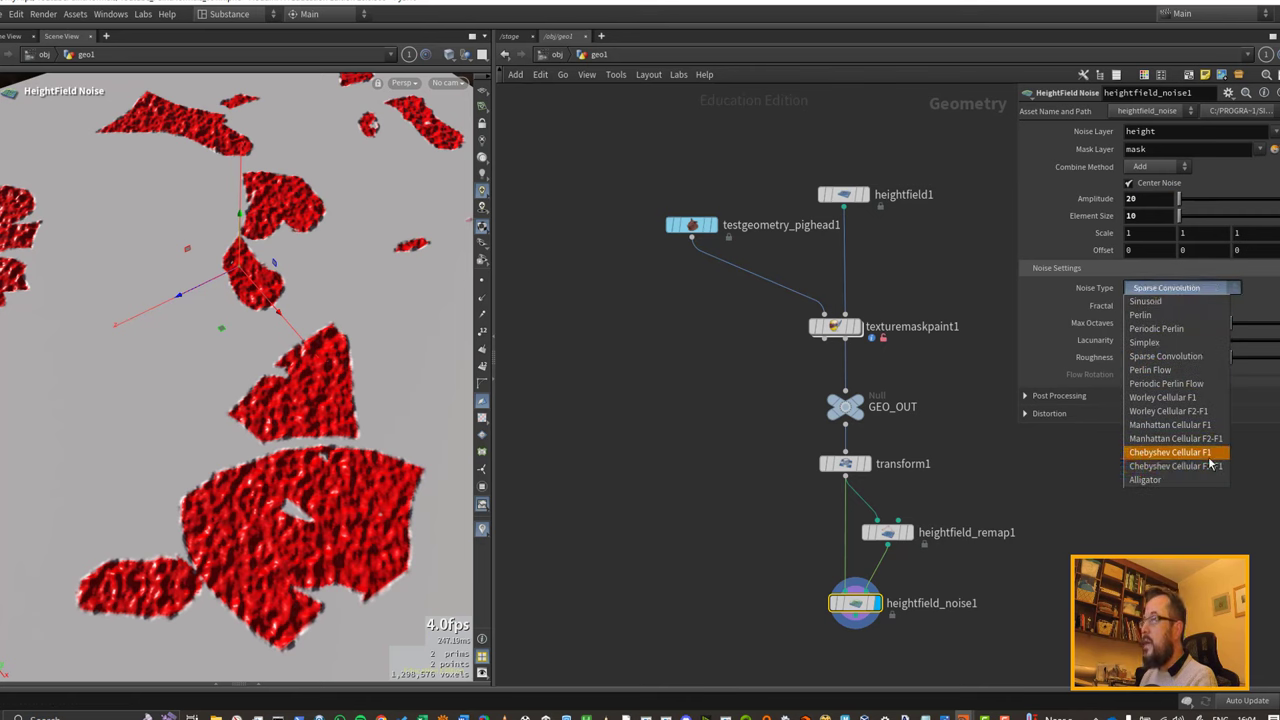
left_click(1170, 468)
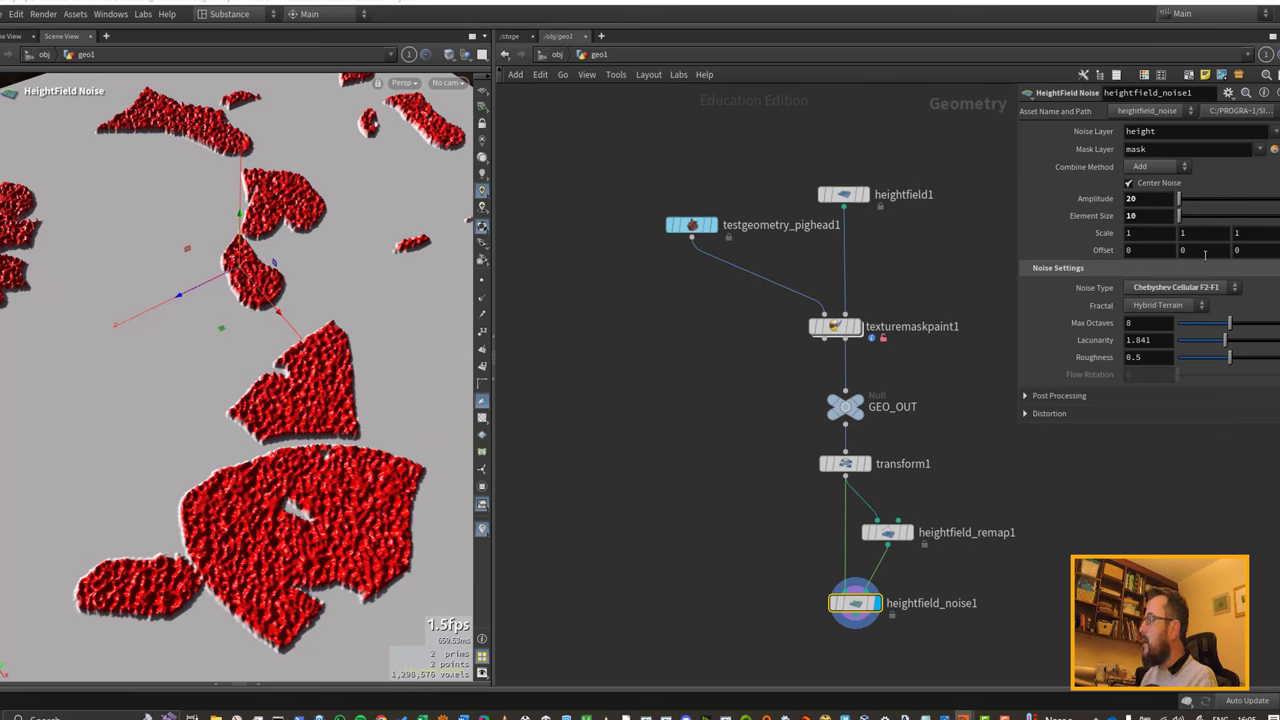
double_click(1249, 235)
type("4")
key("Return")
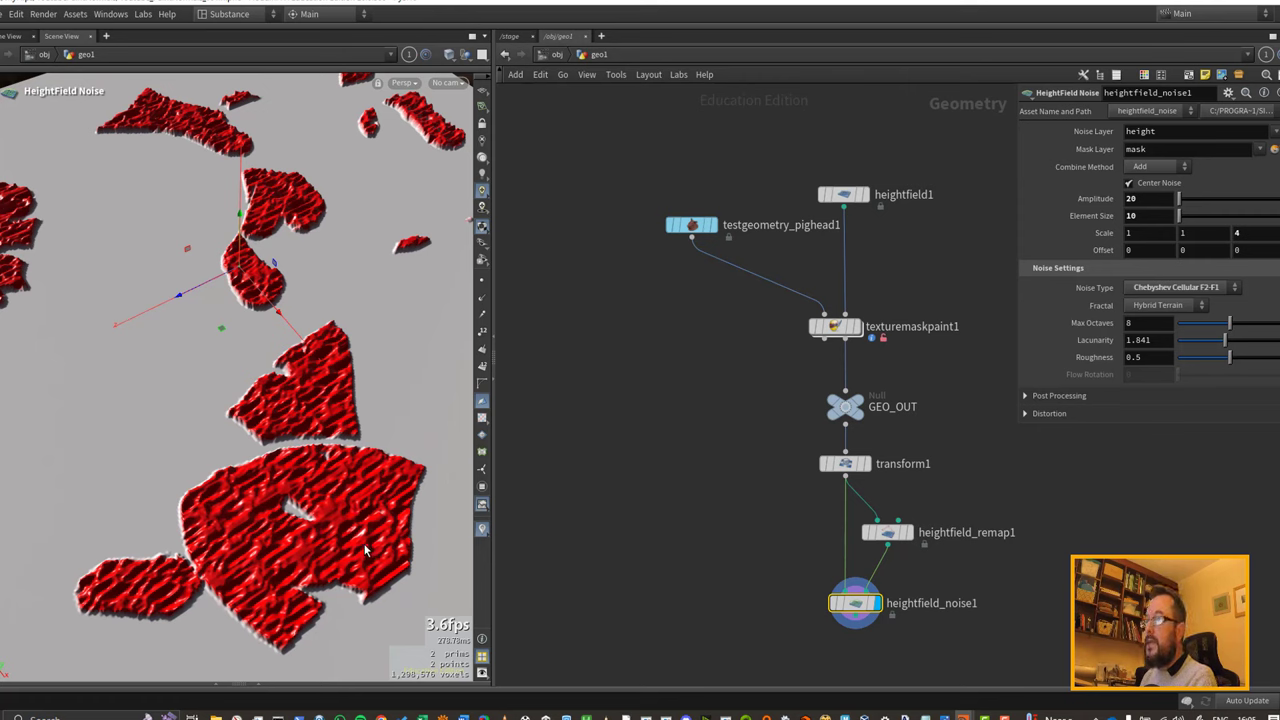
Step: Enable Bias in the noise's post processing and lower it to about 0.295
left_click(962, 396)
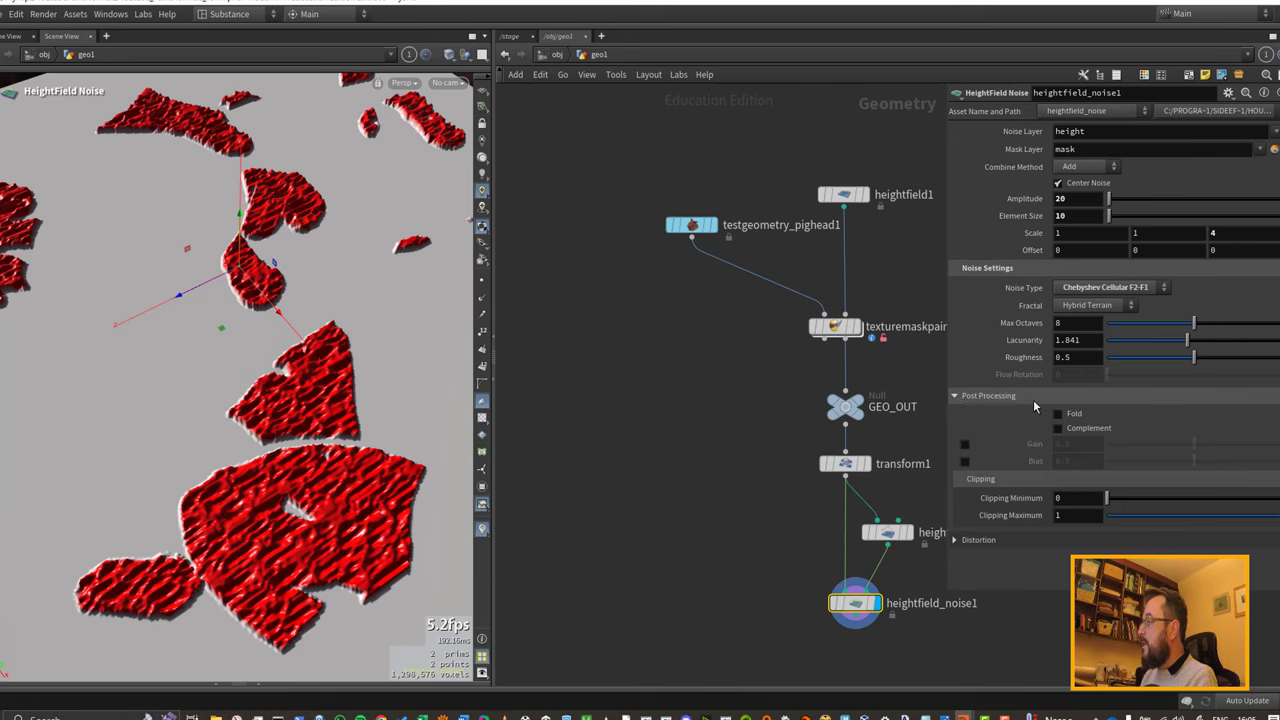
left_click(965, 462)
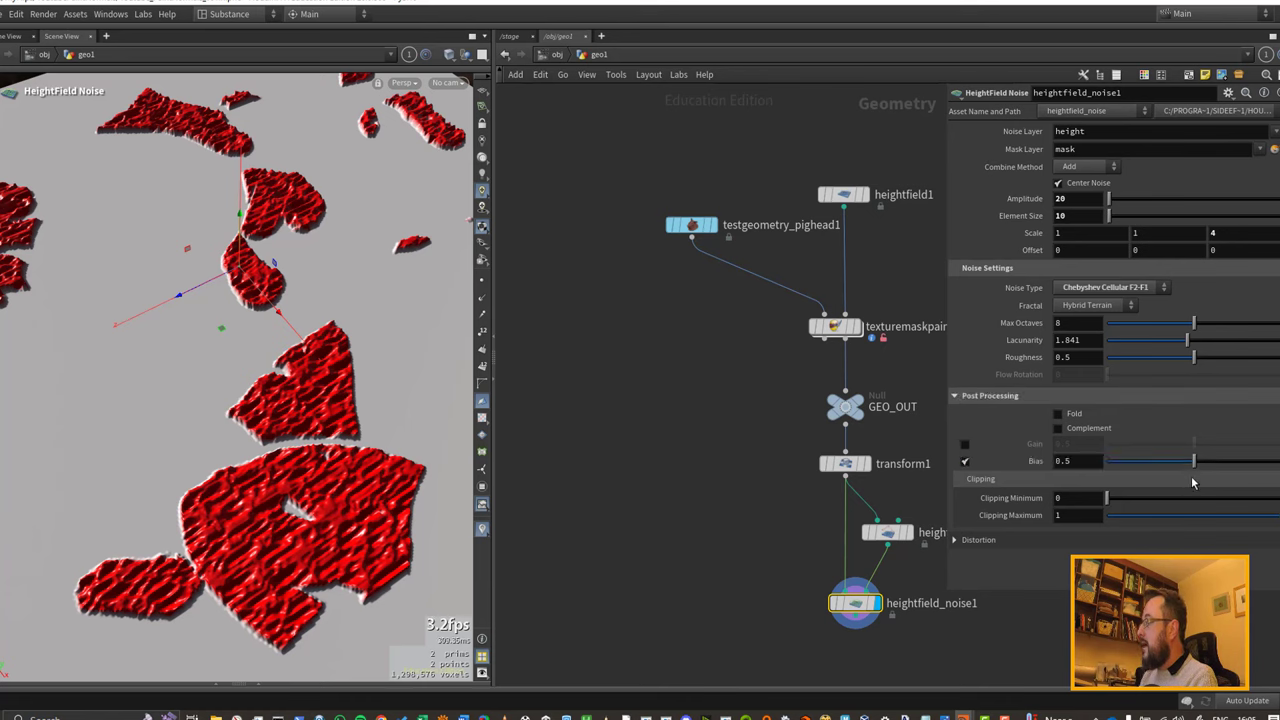
left_click_drag(1198, 462, 1158, 460)
Step: Add a Null named OUT_TO_COPS below heightfield_noise1 and connect the noise output to it
middle_click_drag(708, 544, 668, 503)
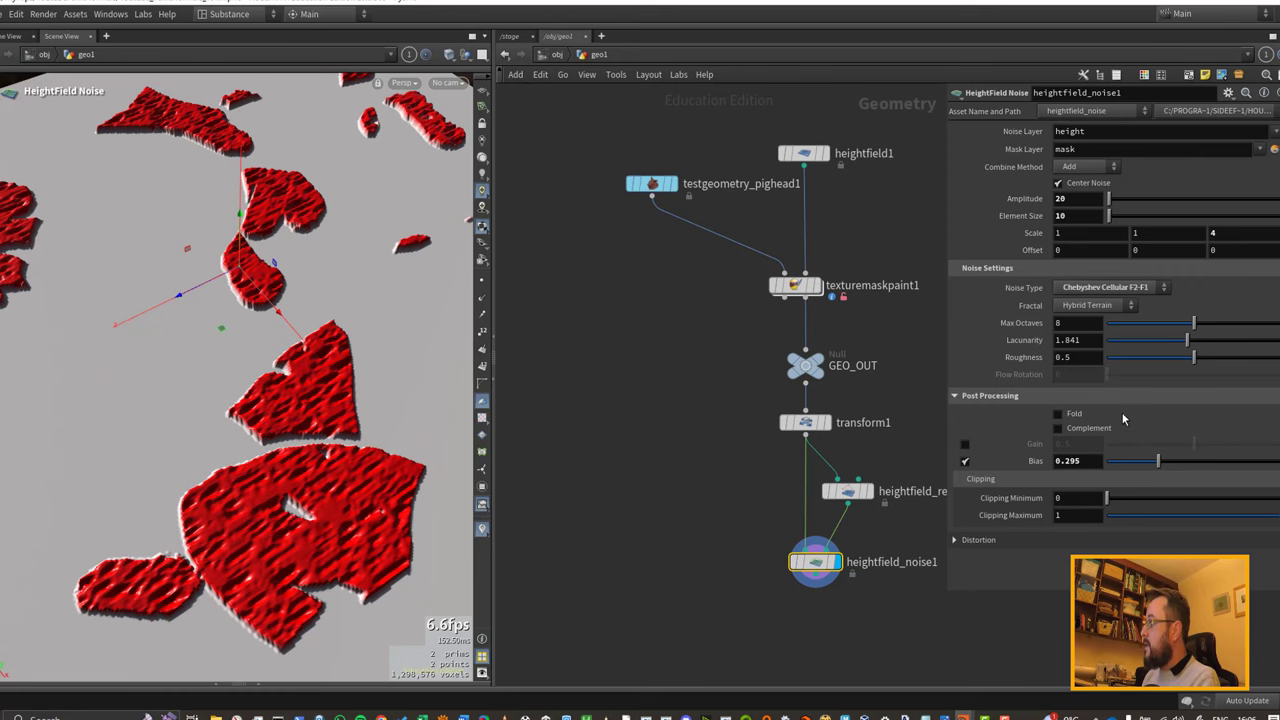
middle_click_drag(711, 410, 591, 387)
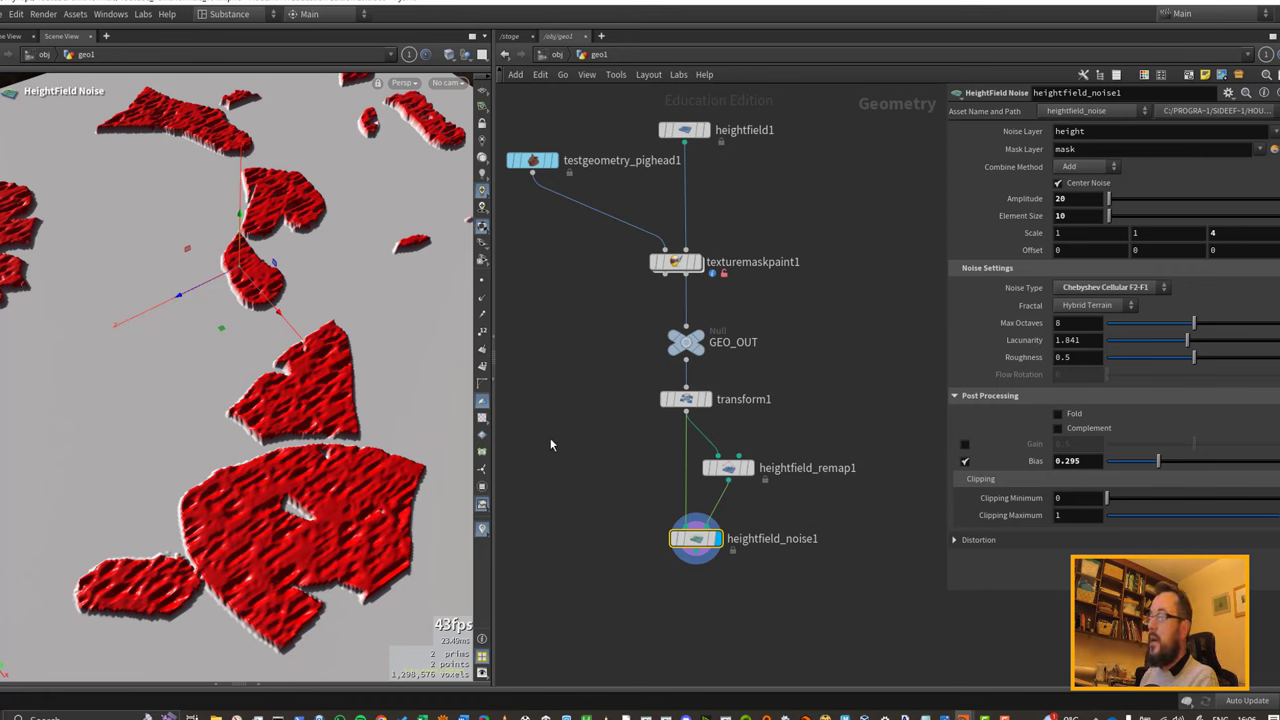
middle_click_drag(644, 511, 619, 438)
left_click_drag(601, 673, 679, 601)
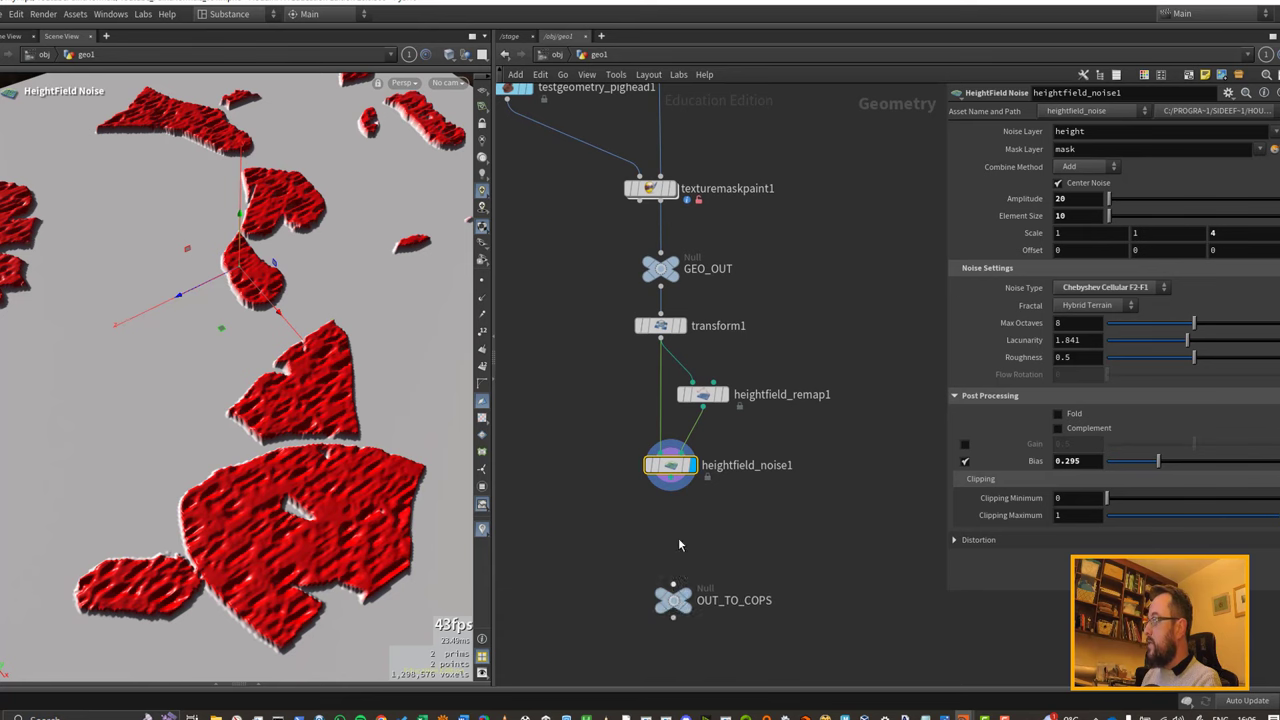
left_click_drag(671, 479, 673, 586)
left_click_drag(673, 600, 673, 554)
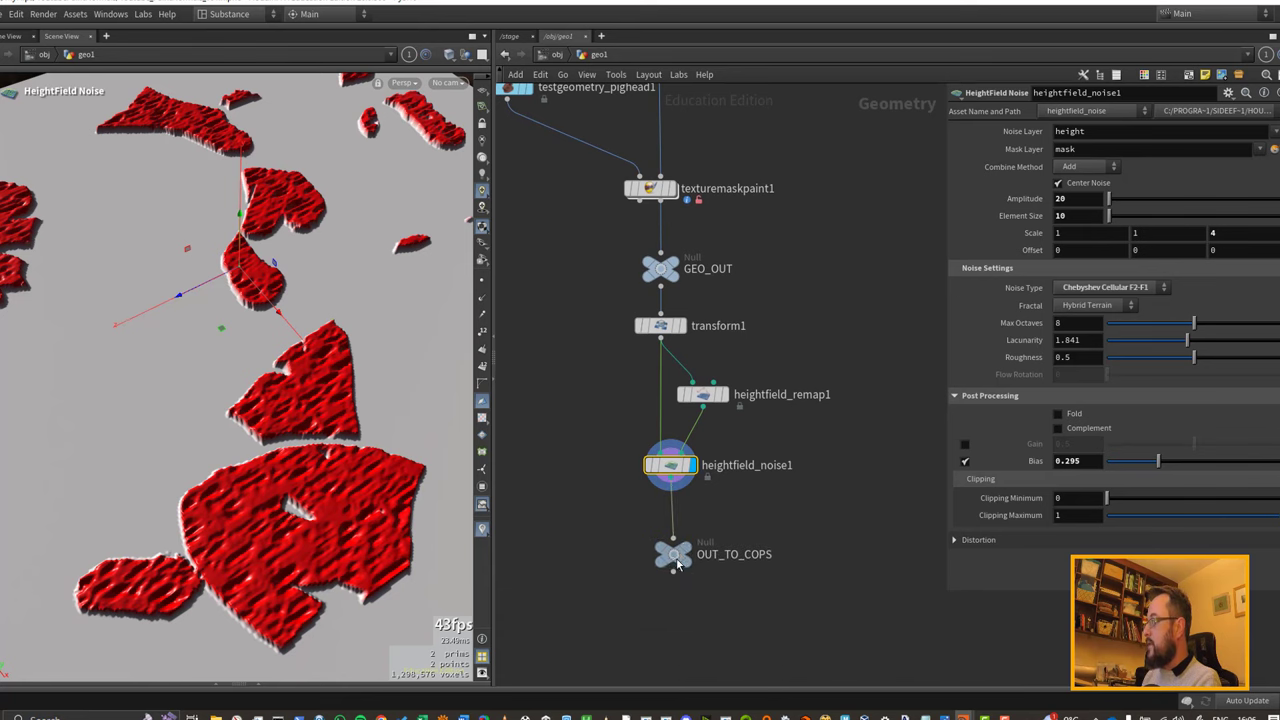
Step: Add a COP2 Network beside the node chain in geo1 and go inside it
scroll(831, 397, "down", 5)
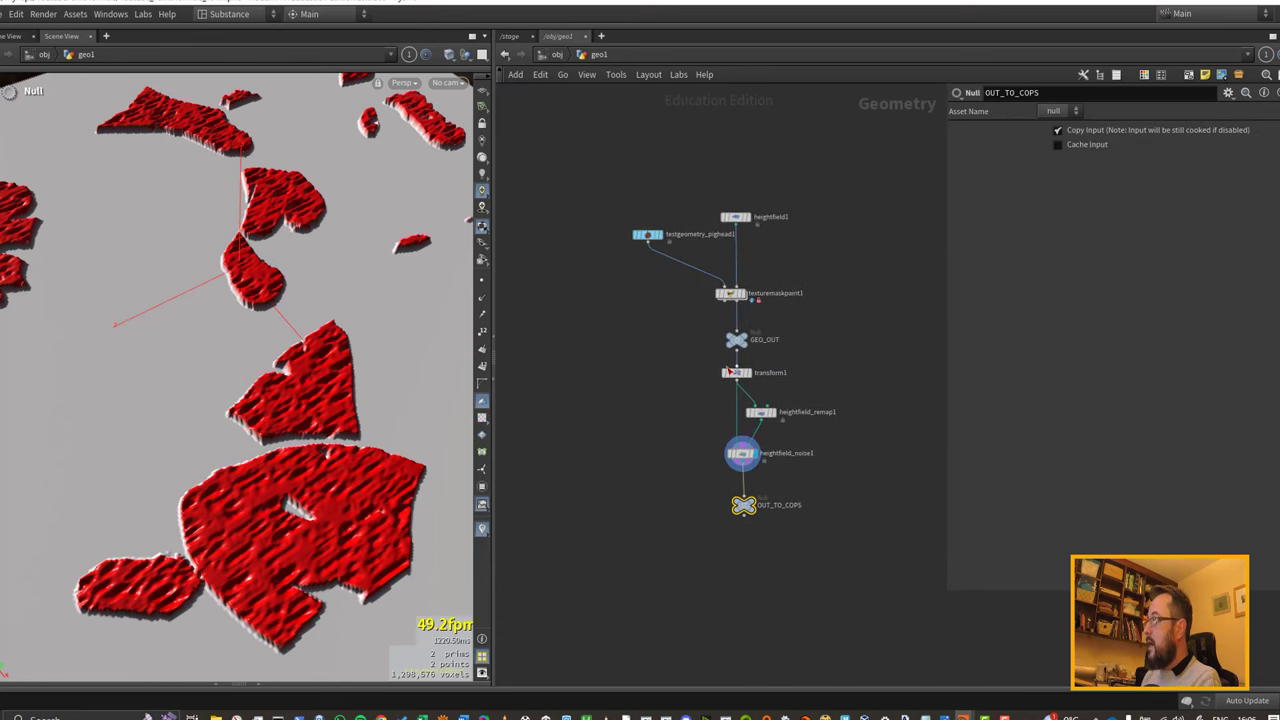
key("Tab")
type("copy")
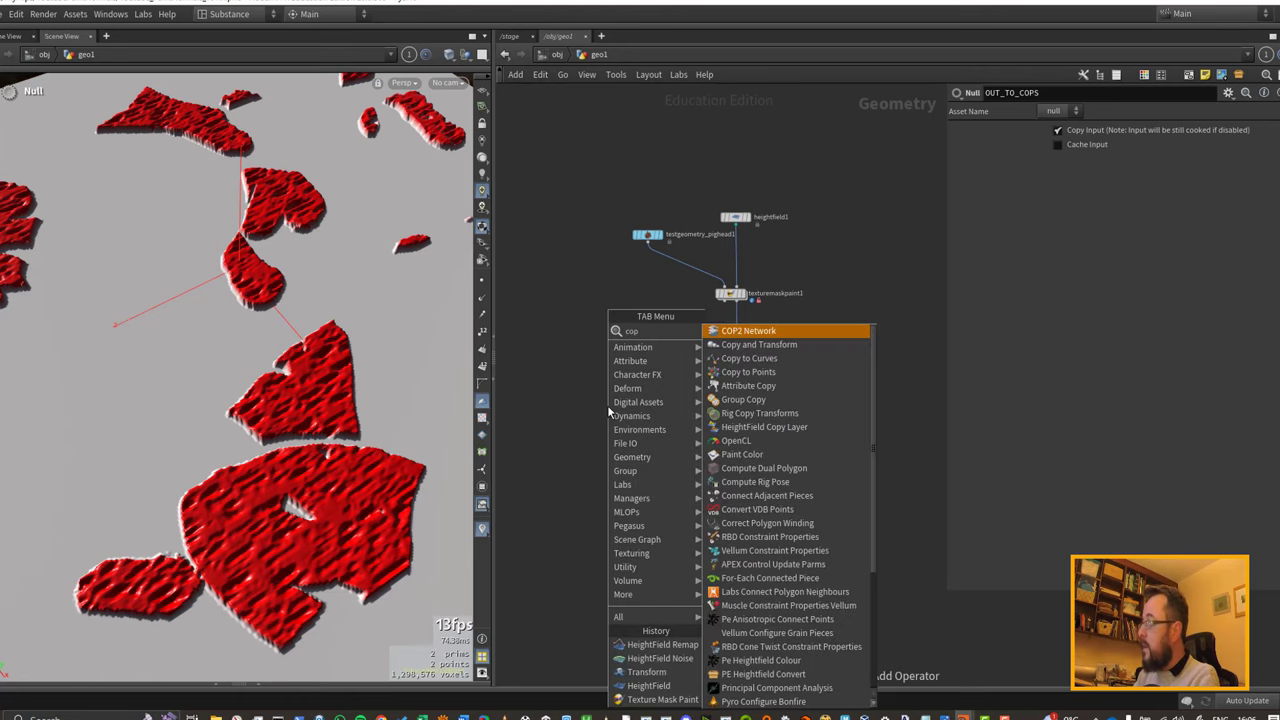
key("Return")
left_click(607, 410)
double_click(607, 408)
Step: Add a SOP Import node inside cop2net1
key("Tab")
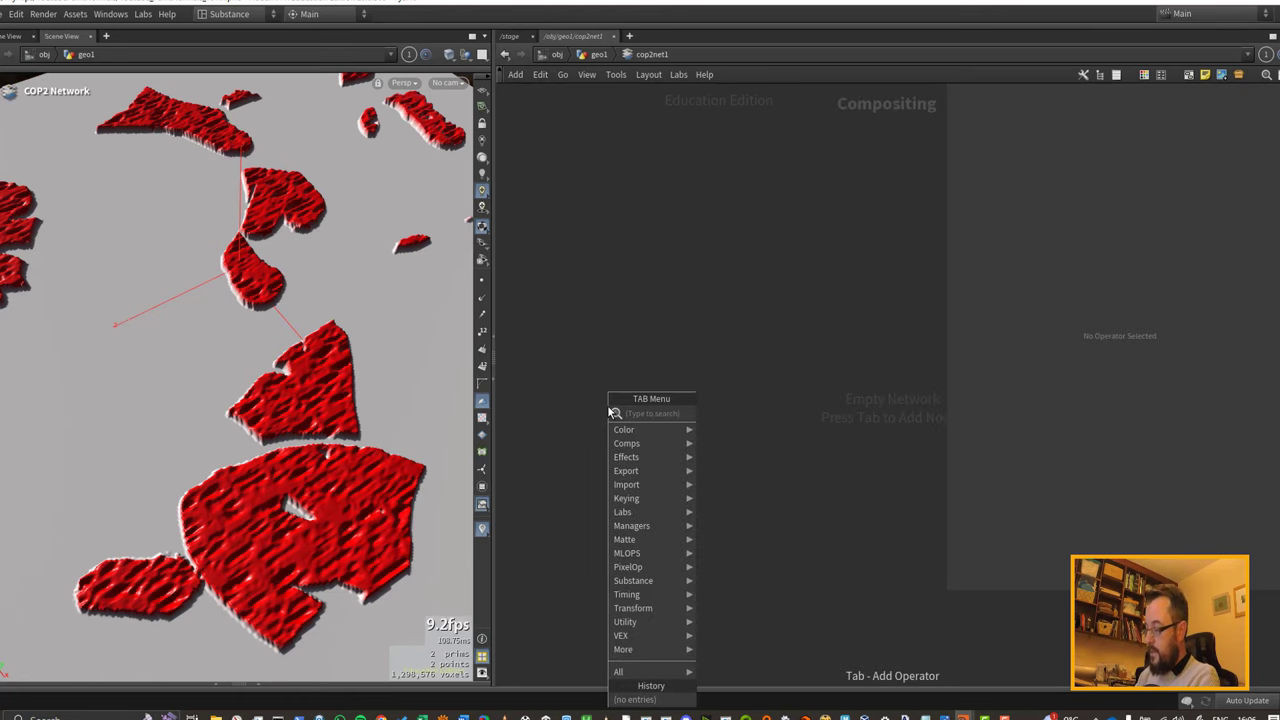
type("sopi")
key("Return")
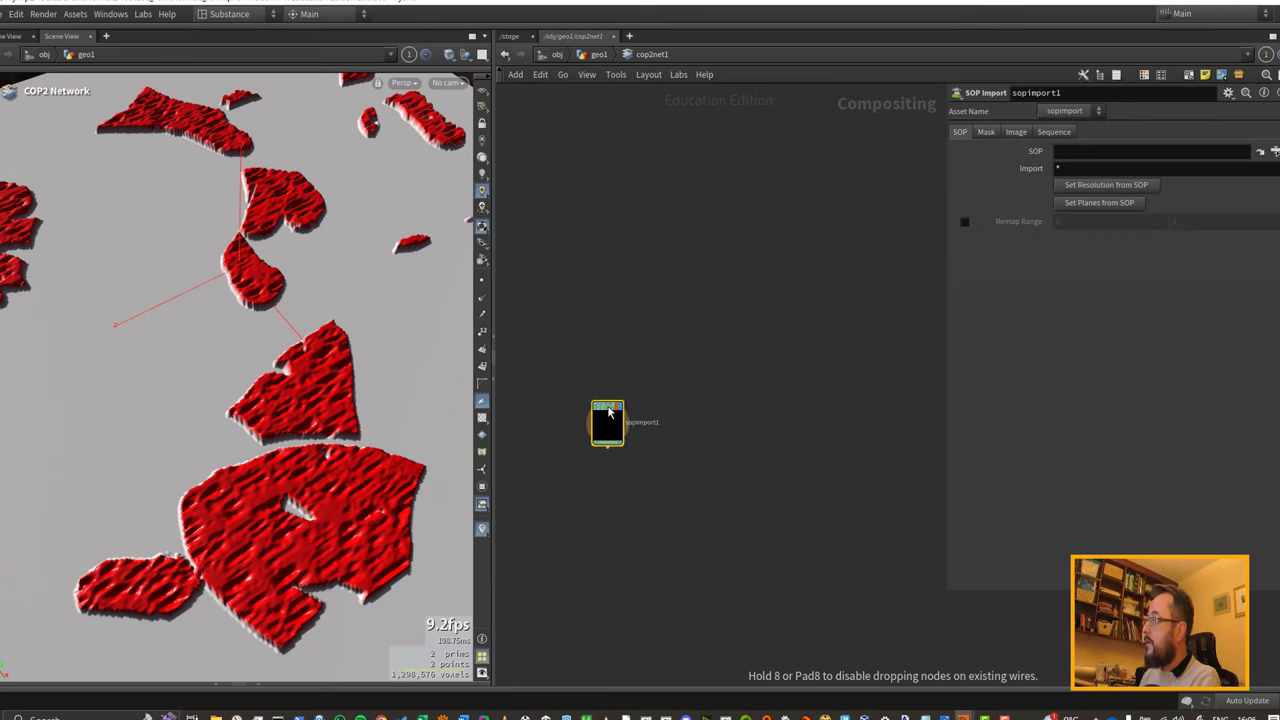
left_click(729, 341)
Step: Open a second network editor beside the first and enter cop2net1 in it
left_click(1278, 337)
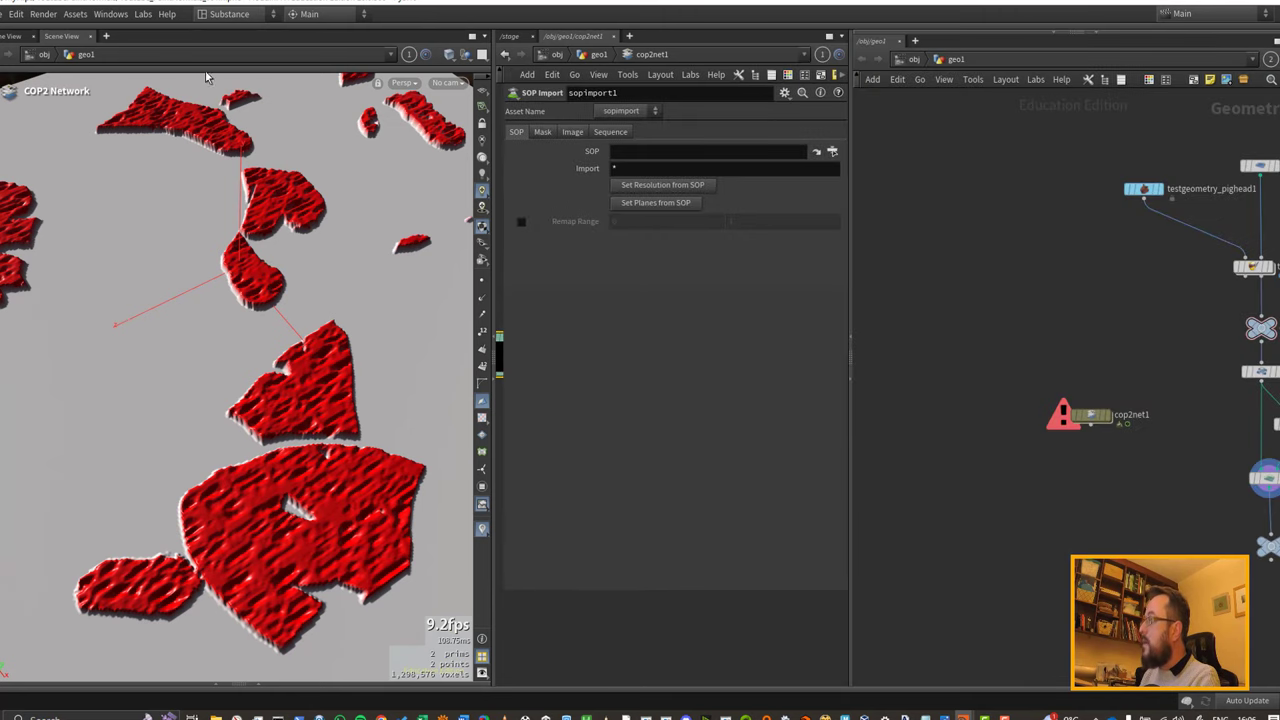
key("p")
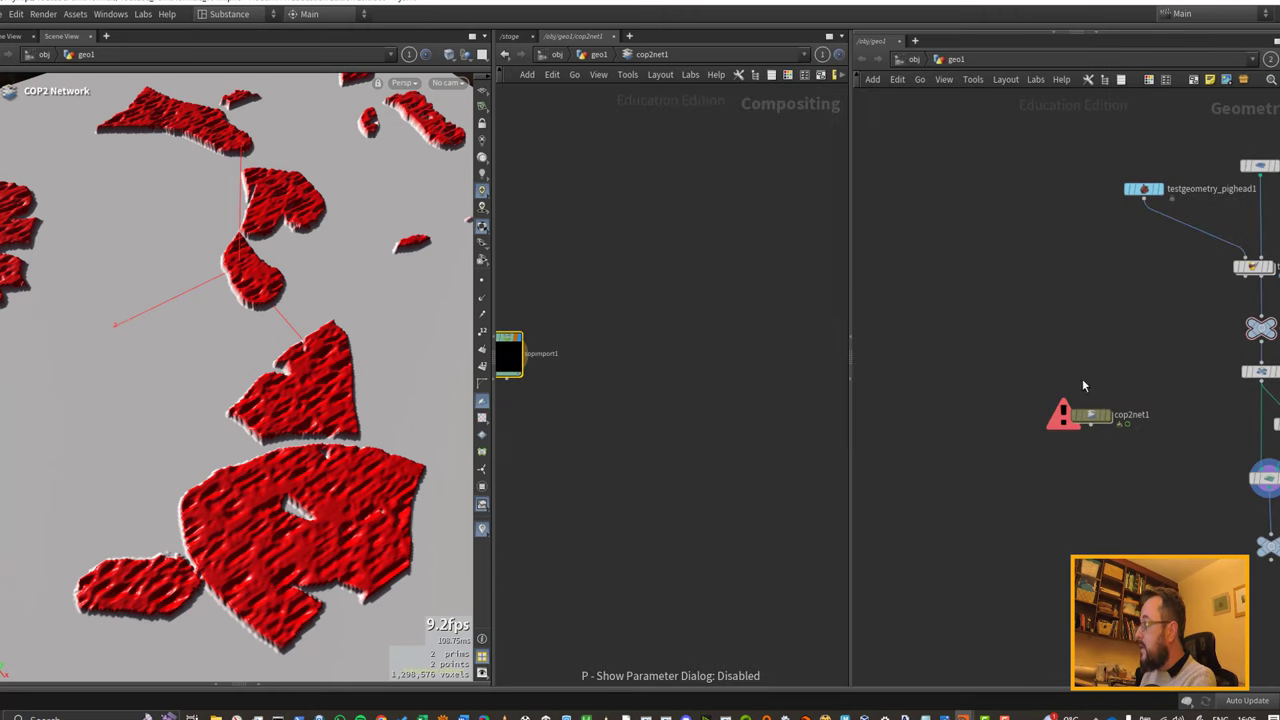
left_click(1088, 416)
key("i")
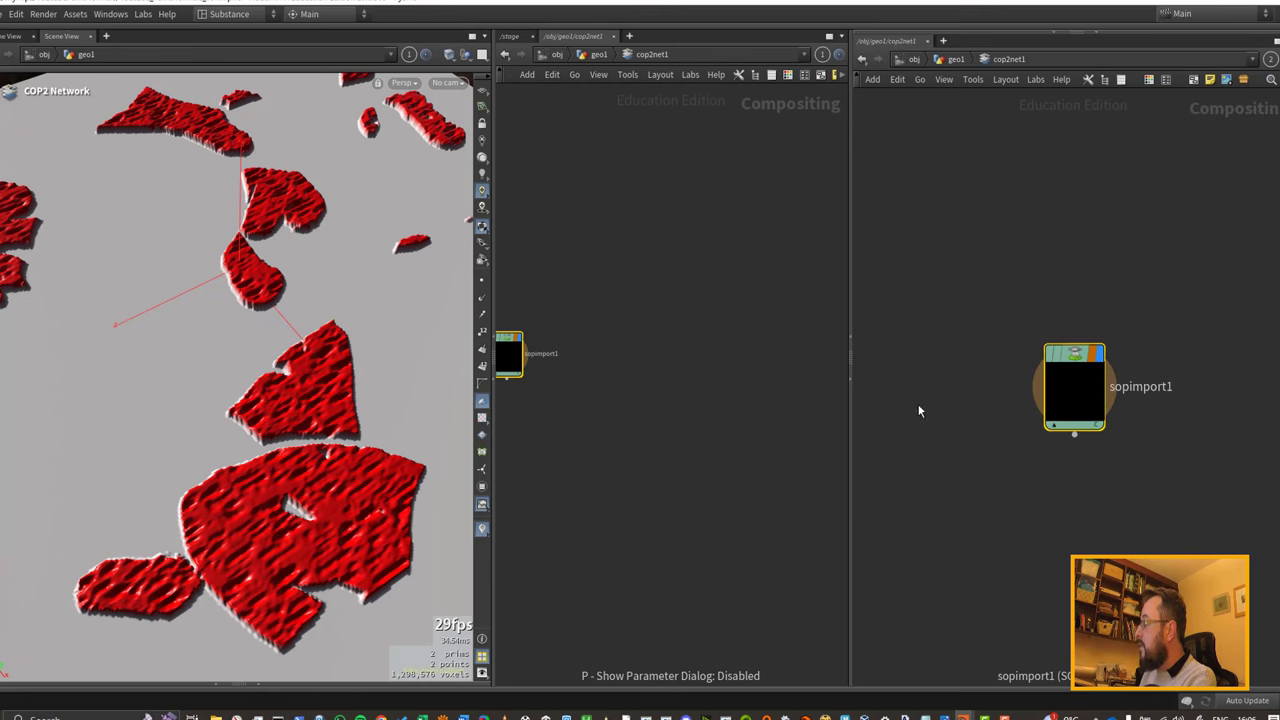
Step: Return the first network editor to geo1 and open a composite view of cop2net1 beneath the scene view, splitting the height roughly evenly
middle_click_drag(590, 318, 750, 304)
left_click(598, 55)
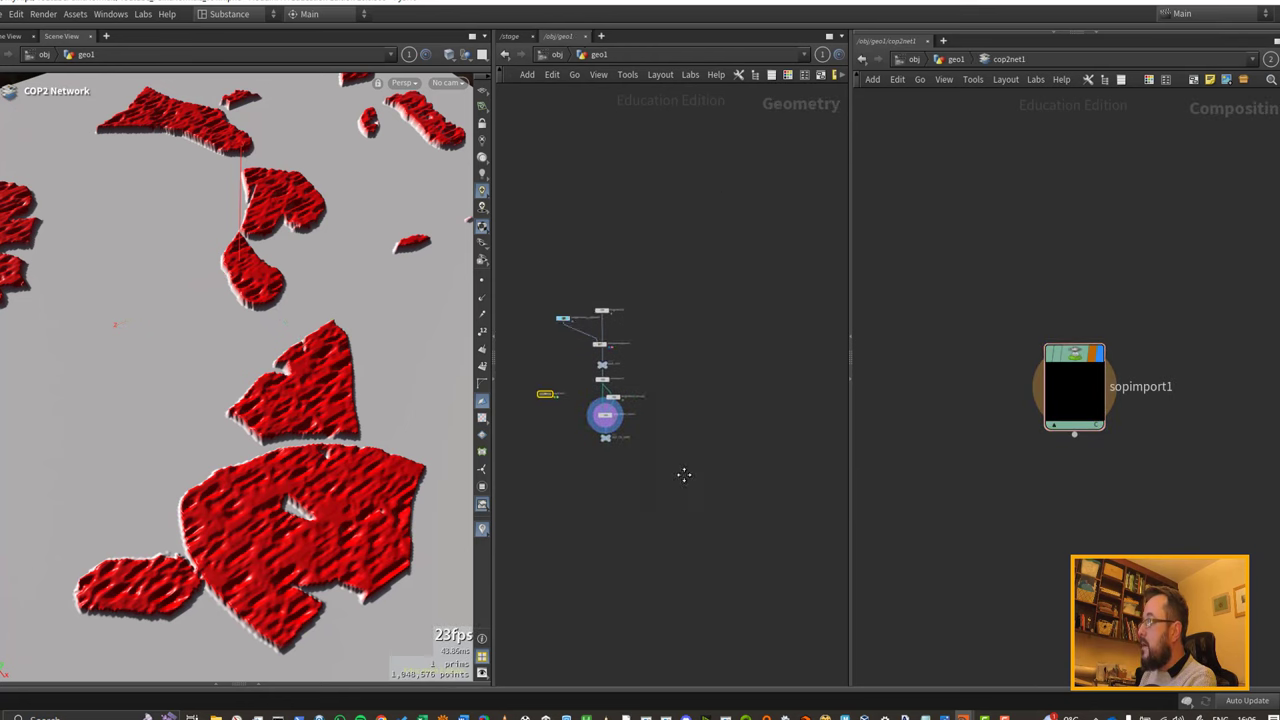
middle_click_drag(684, 475, 848, 465)
left_click(239, 684)
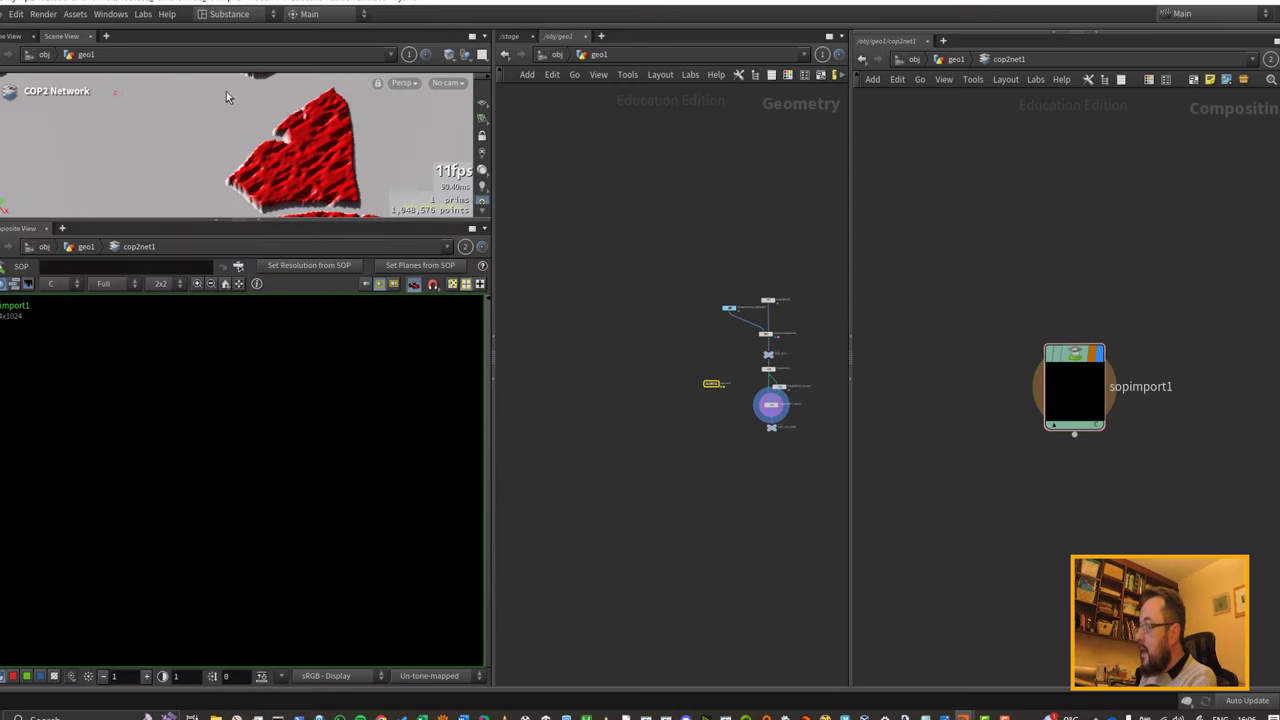
left_click_drag(280, 221, 306, 358)
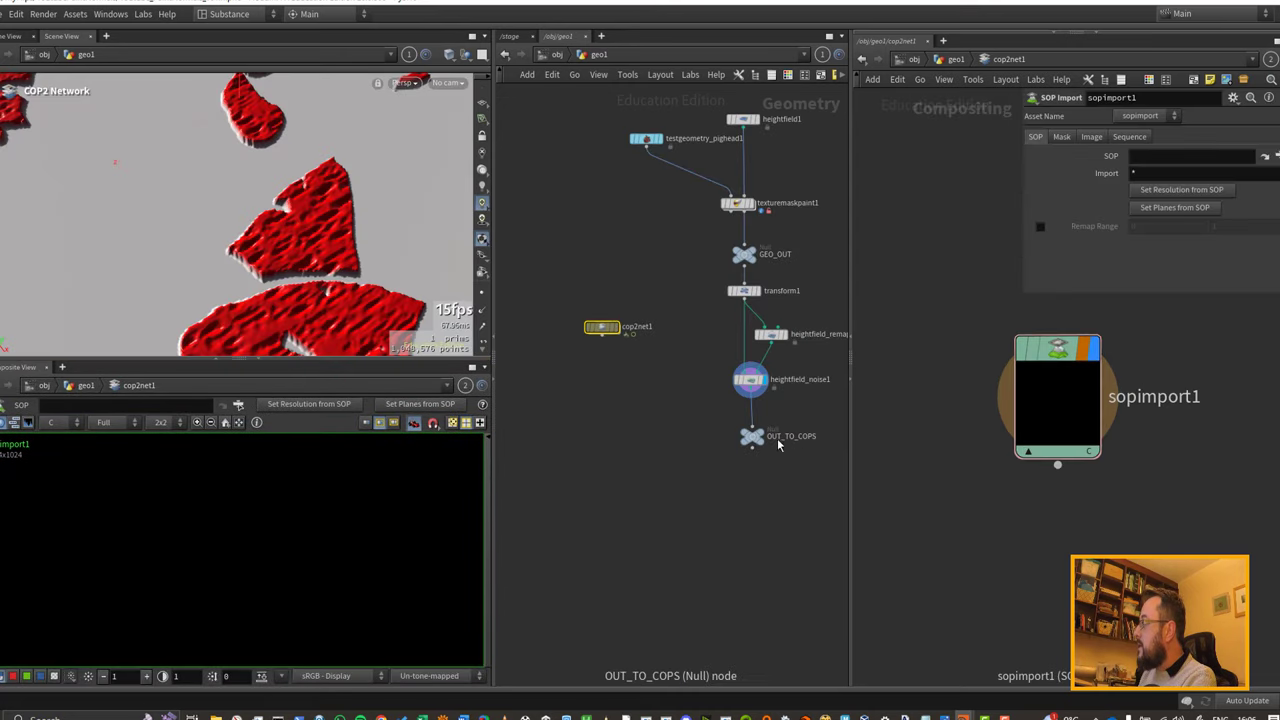
Step: Point sopimport1 at ../../OUT_TO_COPS and set its planes from the SOP
left_click_drag(756, 438, 1153, 158)
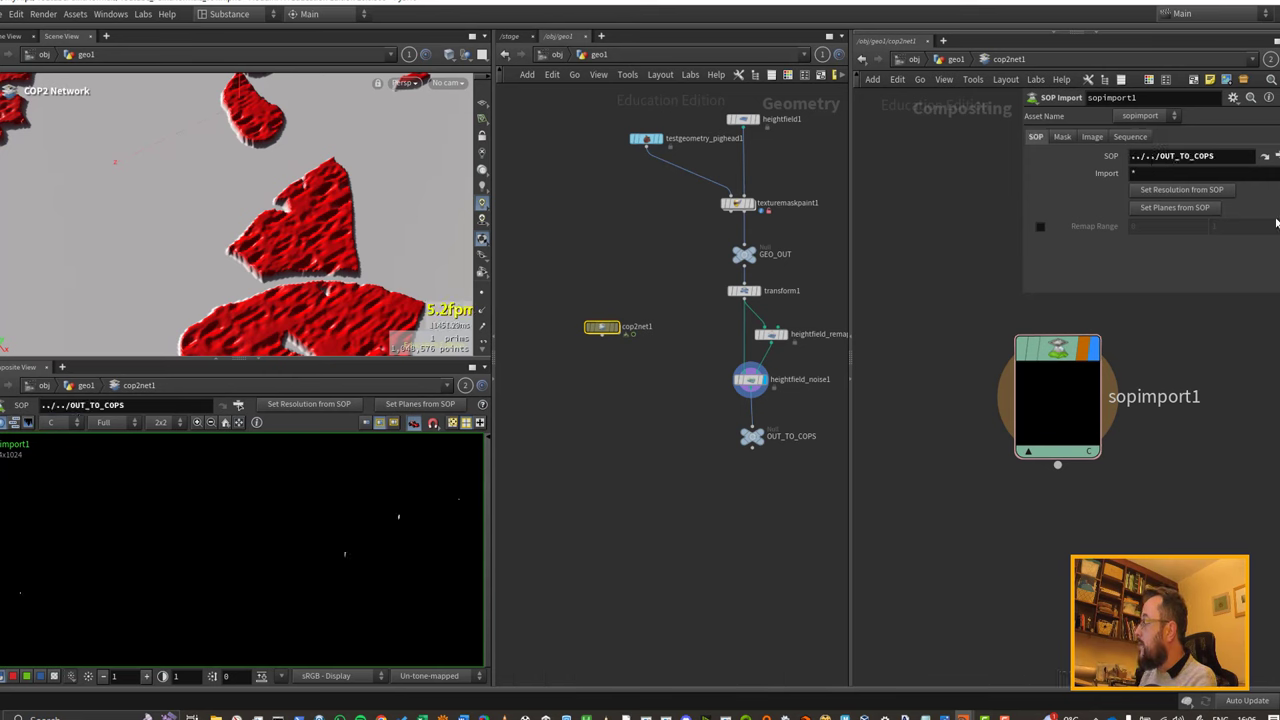
left_click(1185, 208)
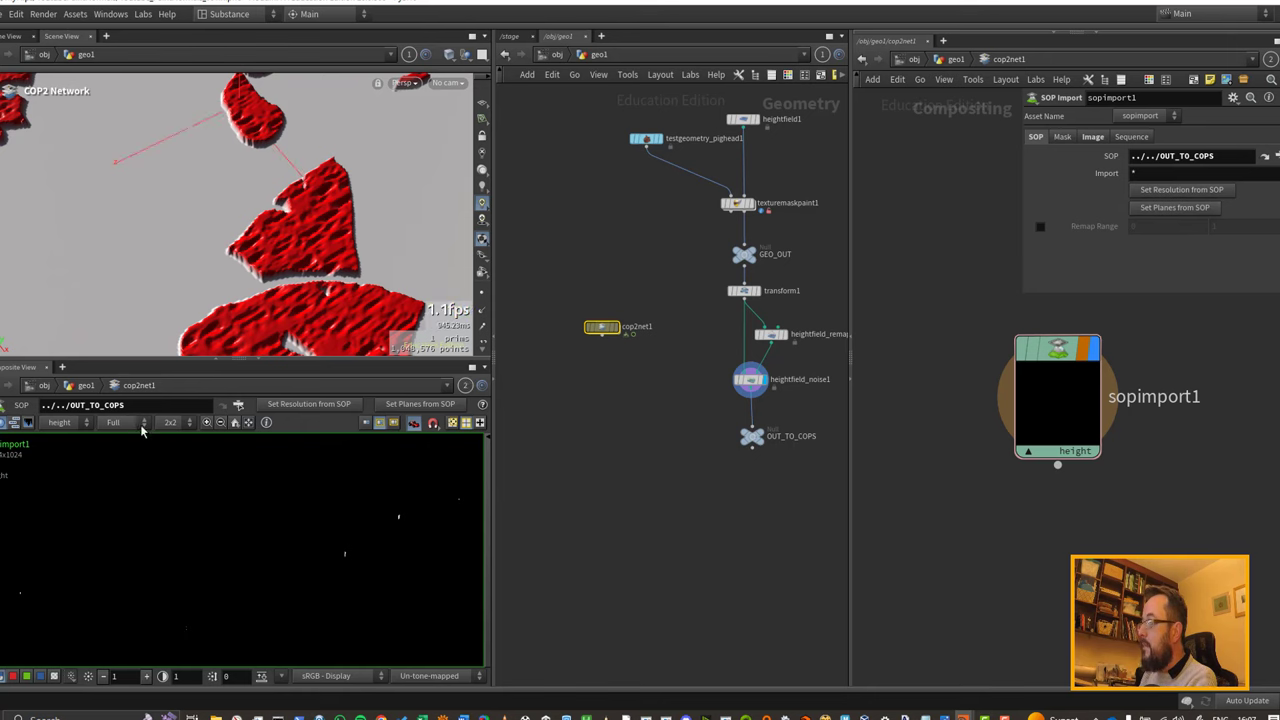
Step: Compare the imported mask and height planes in the composite view, ending on the mask plane
left_click(55, 424)
left_click(54, 450)
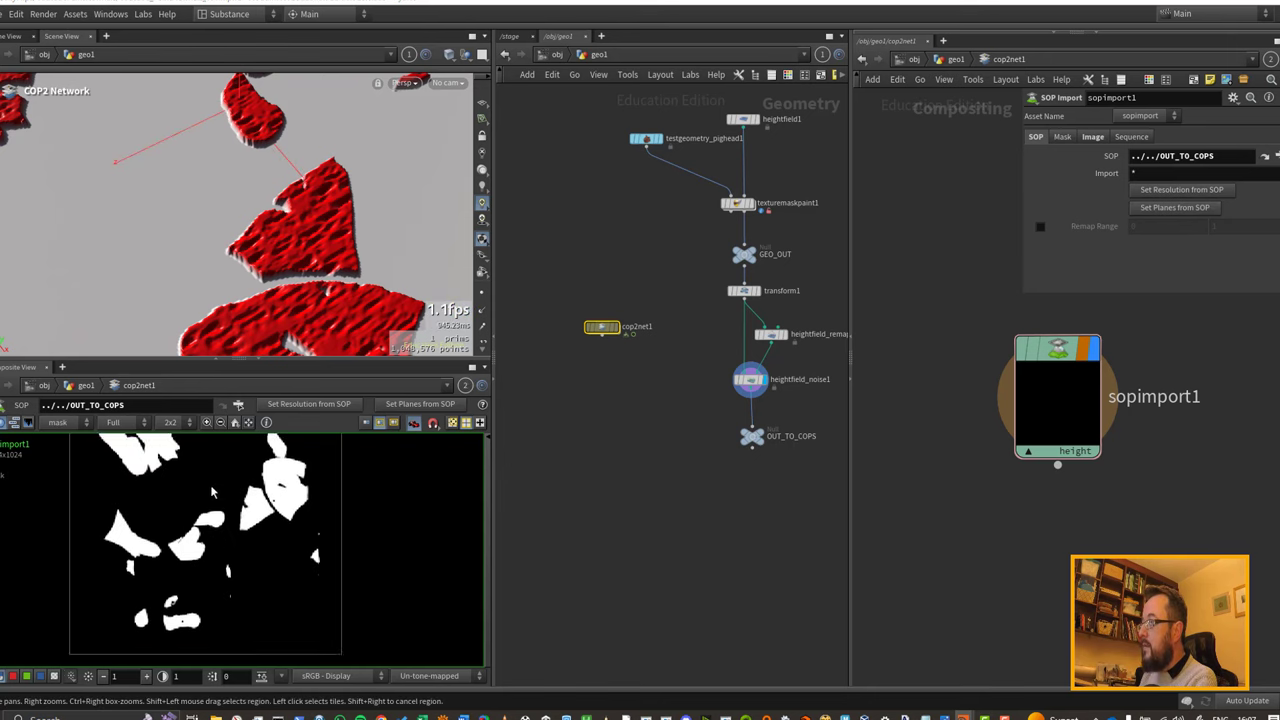
left_click(122, 426)
left_click(104, 420)
left_click(52, 426)
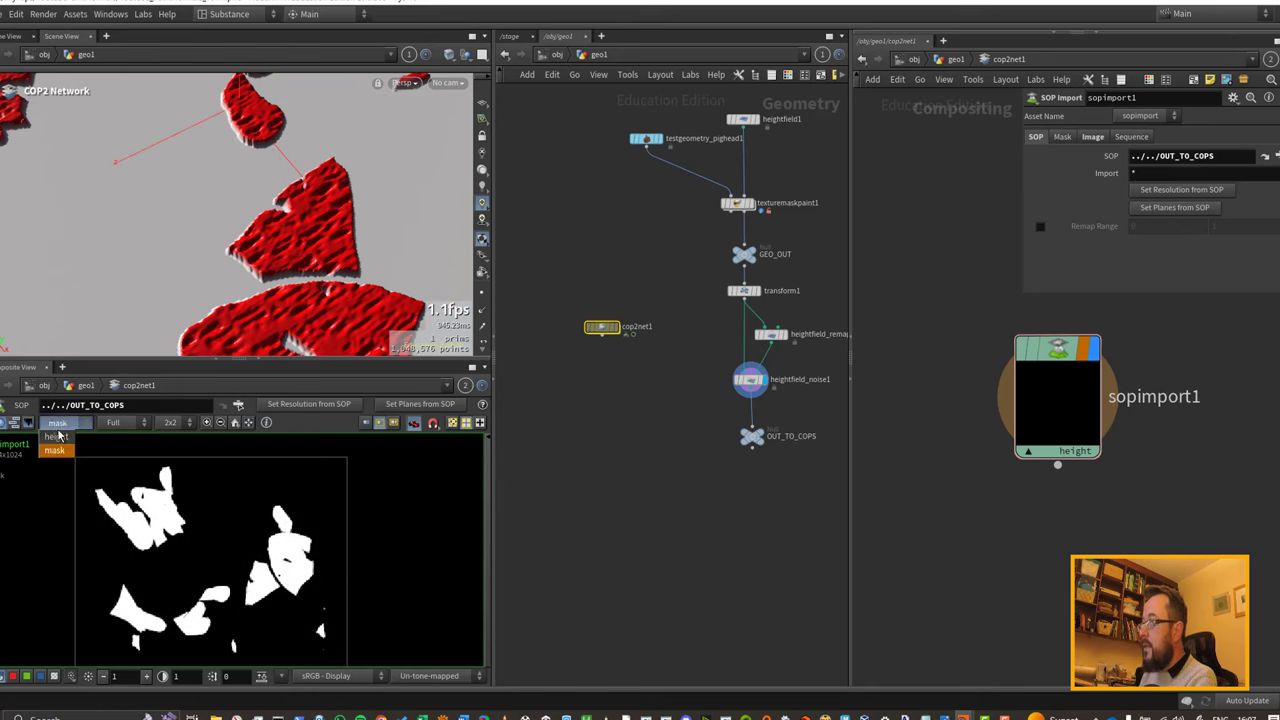
left_click(57, 437)
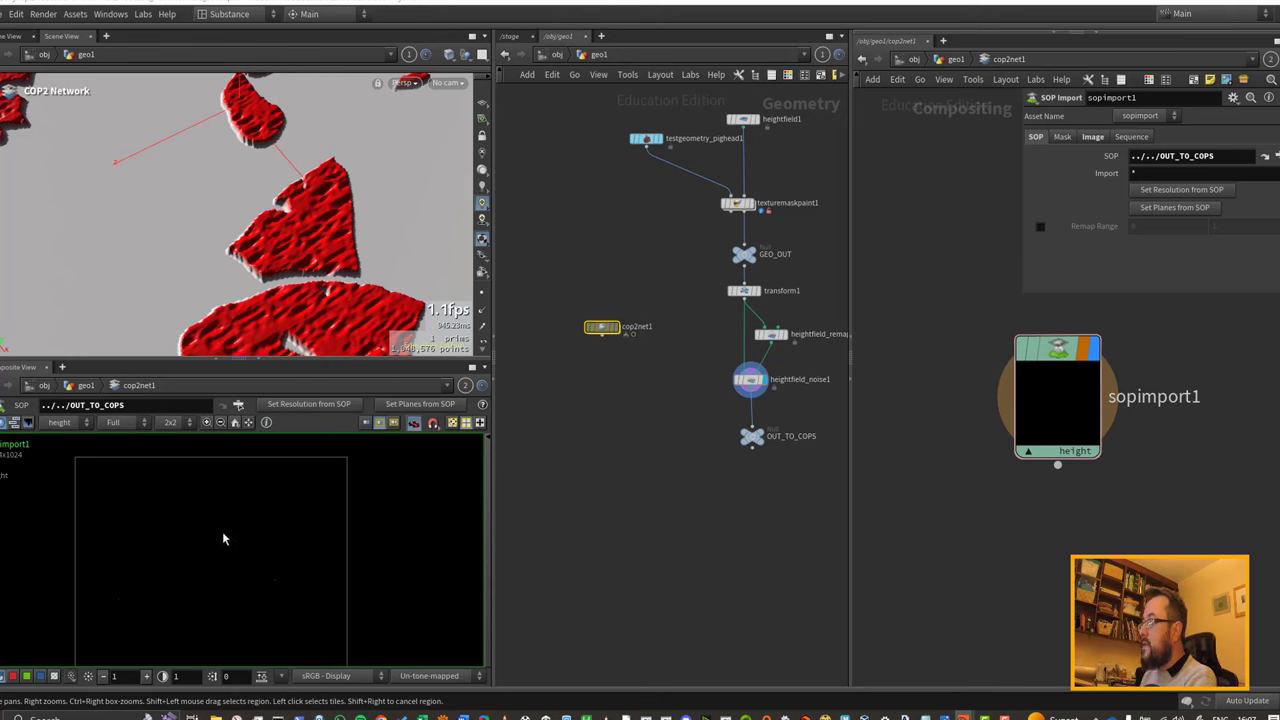
left_click(77, 424)
left_click(54, 450)
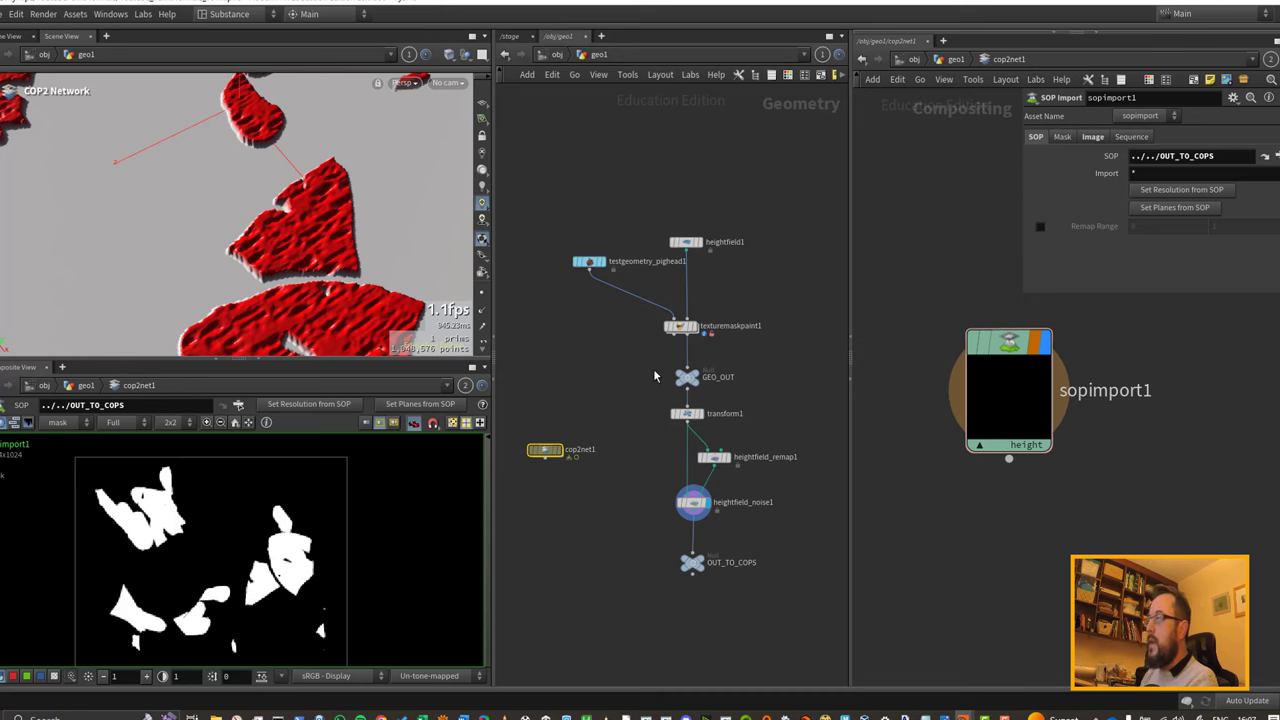
Step: Review the resolution on texturemaskpaint1 and the size and grid spacing on heightfield1, widening the geo1 network pane for the parameters
scroll(690, 325, "up", 8)
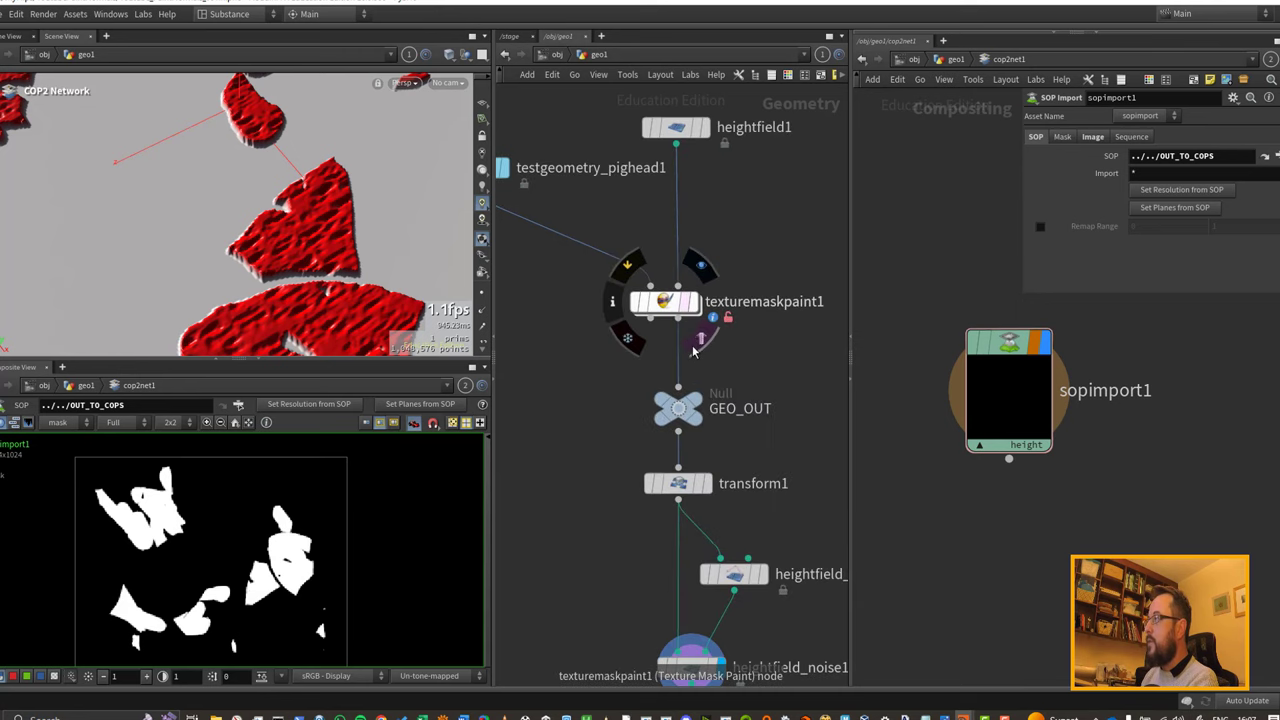
left_click(670, 313)
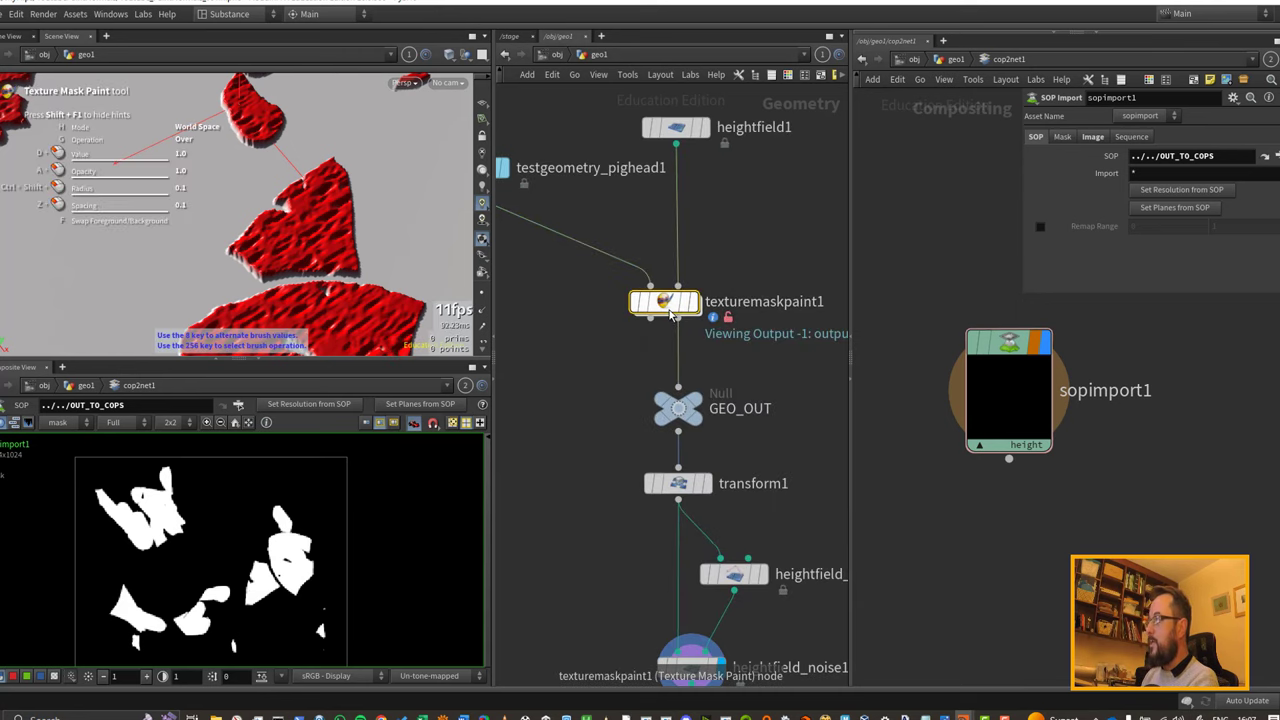
key("p")
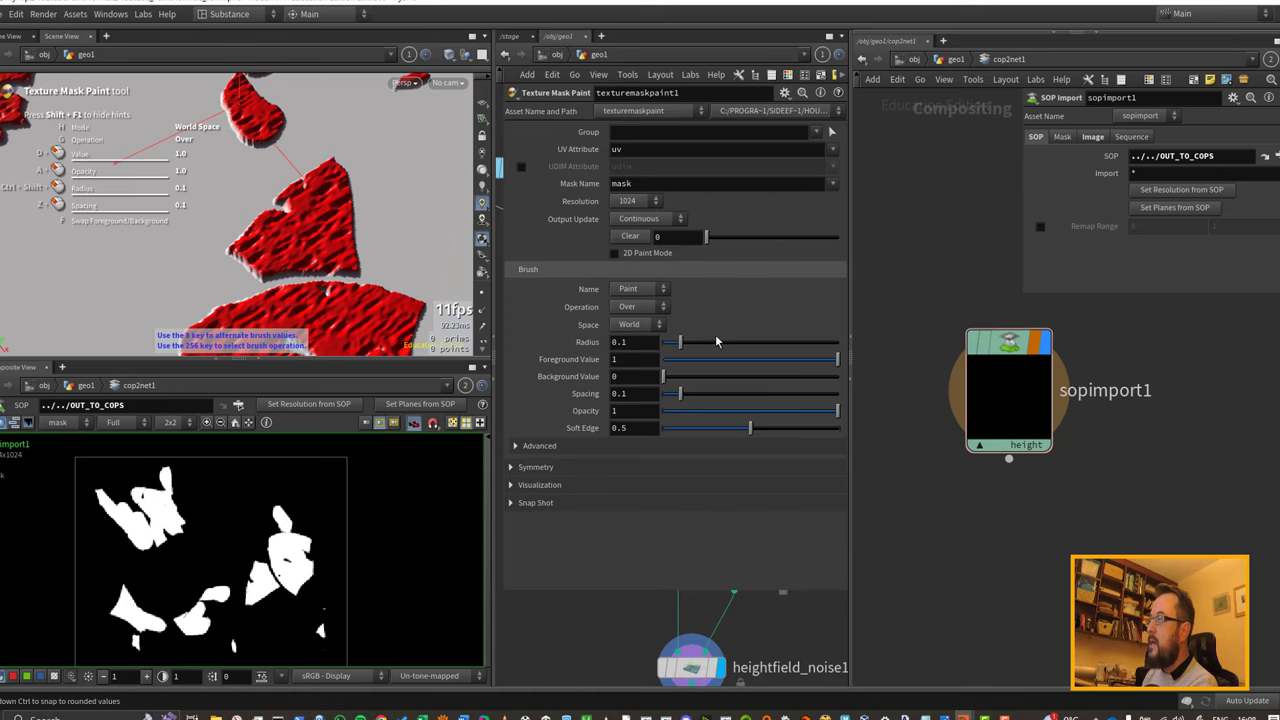
left_click_drag(851, 419, 1016, 419)
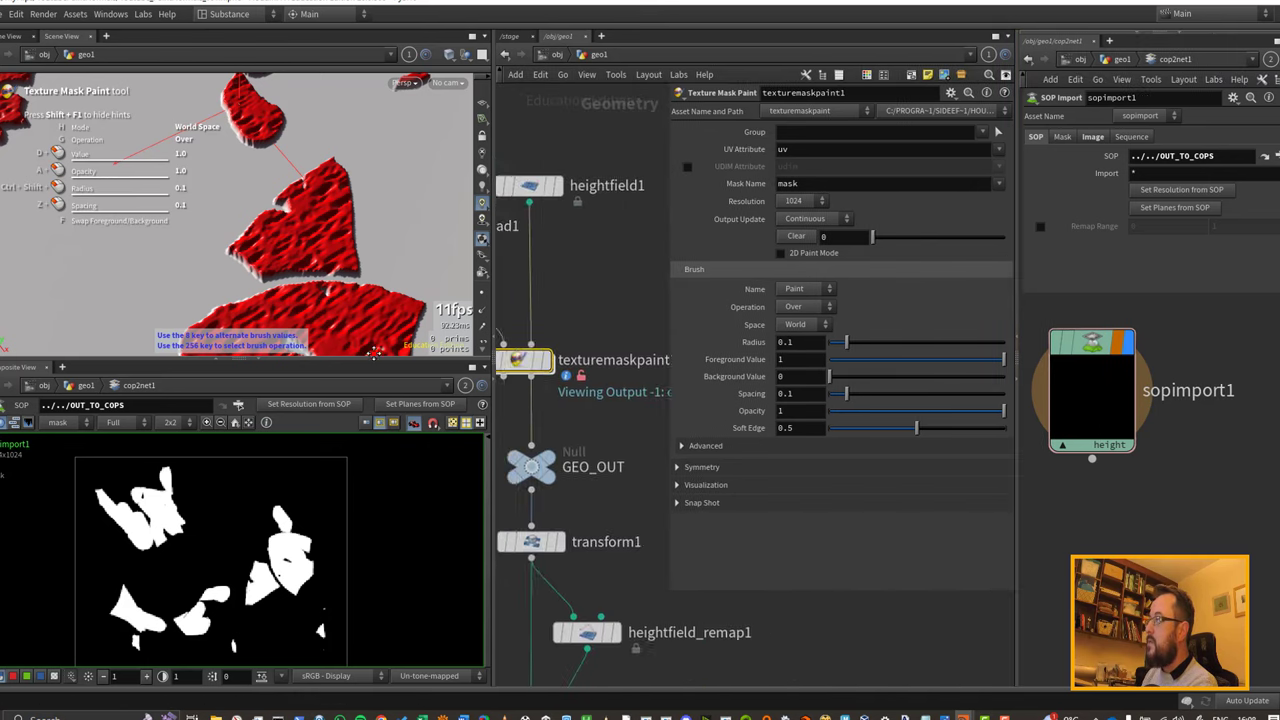
left_click(565, 245)
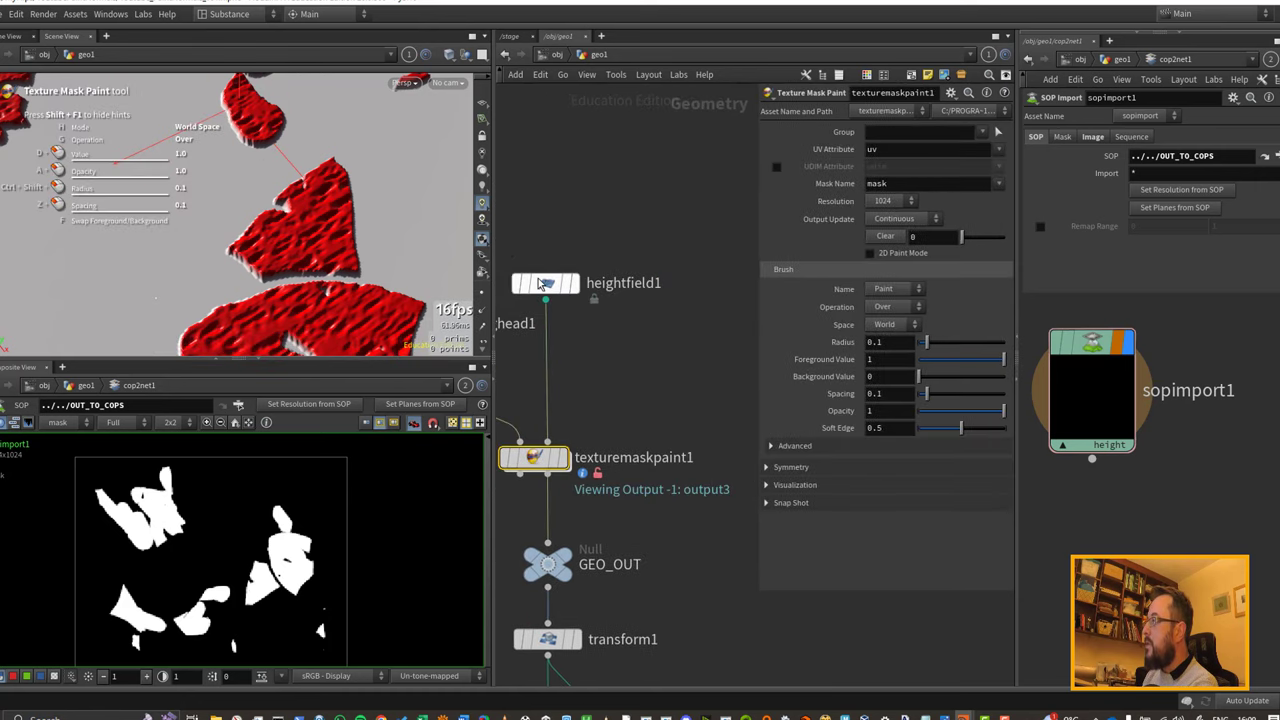
left_click(543, 285)
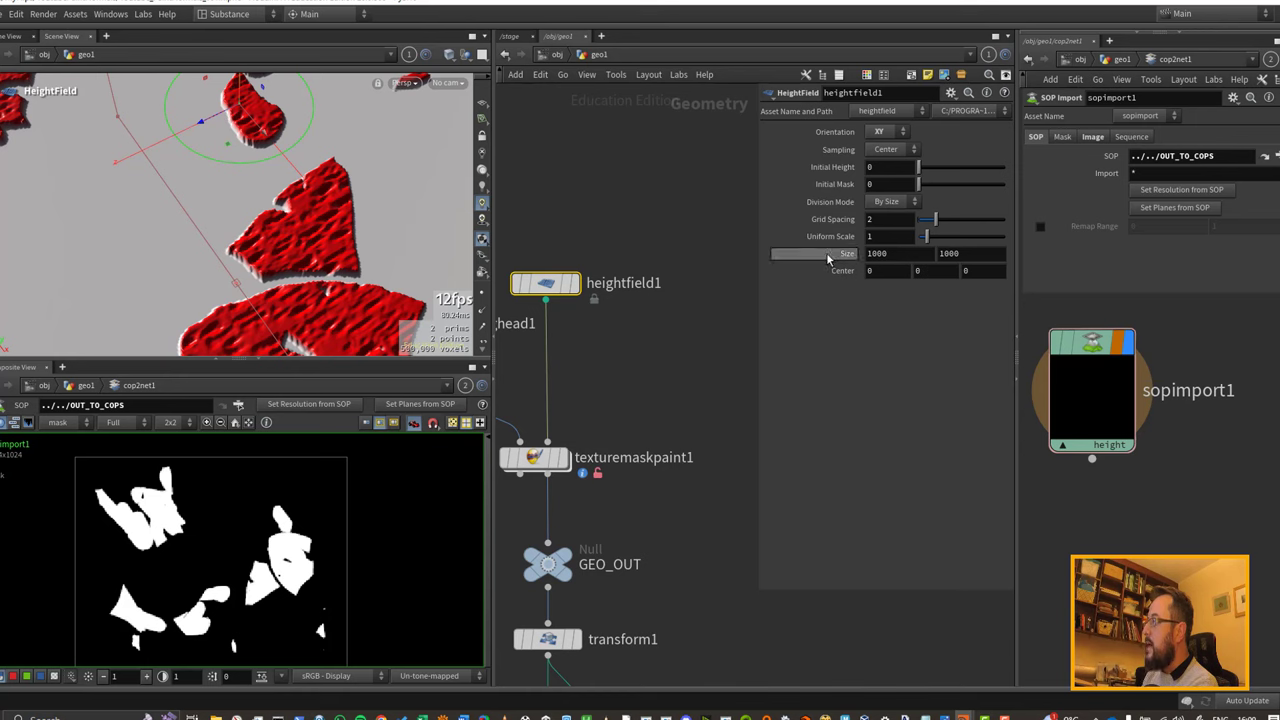
left_click(535, 457)
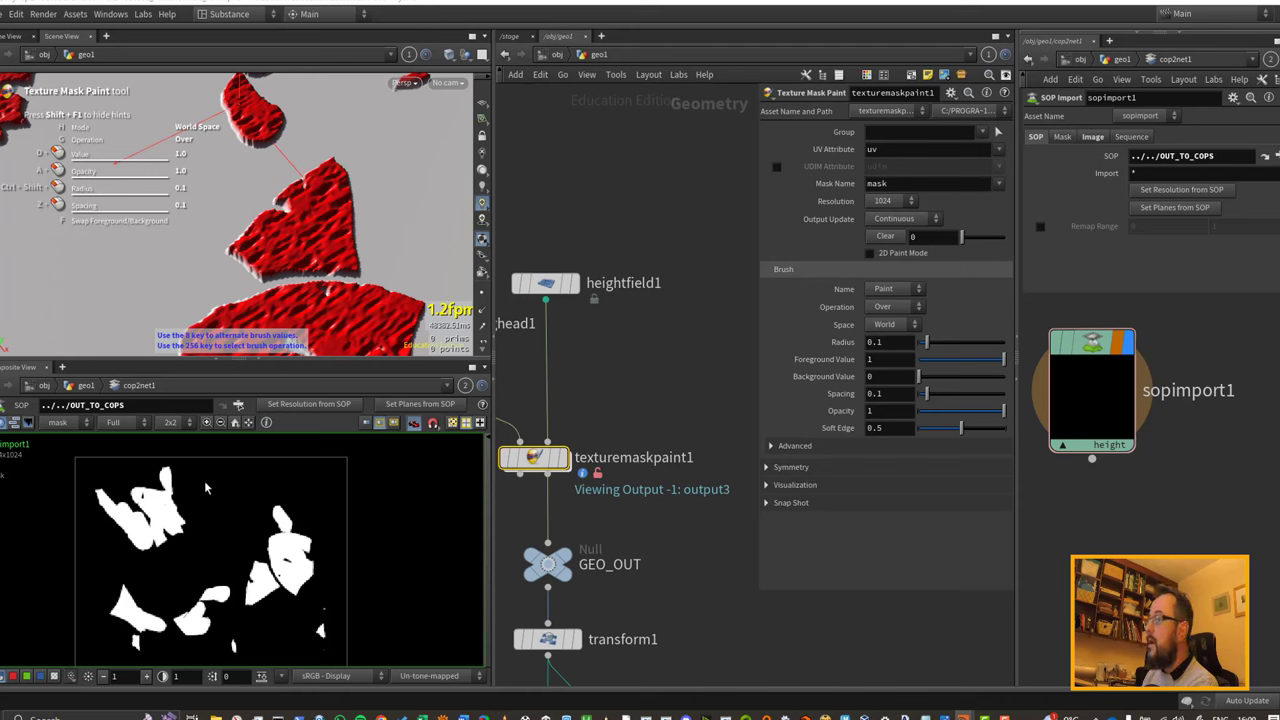
Step: Paste texturemaskpaint1's resolution as a relative reference into heightfield1's Center X and show its evaluated value
left_click(885, 201)
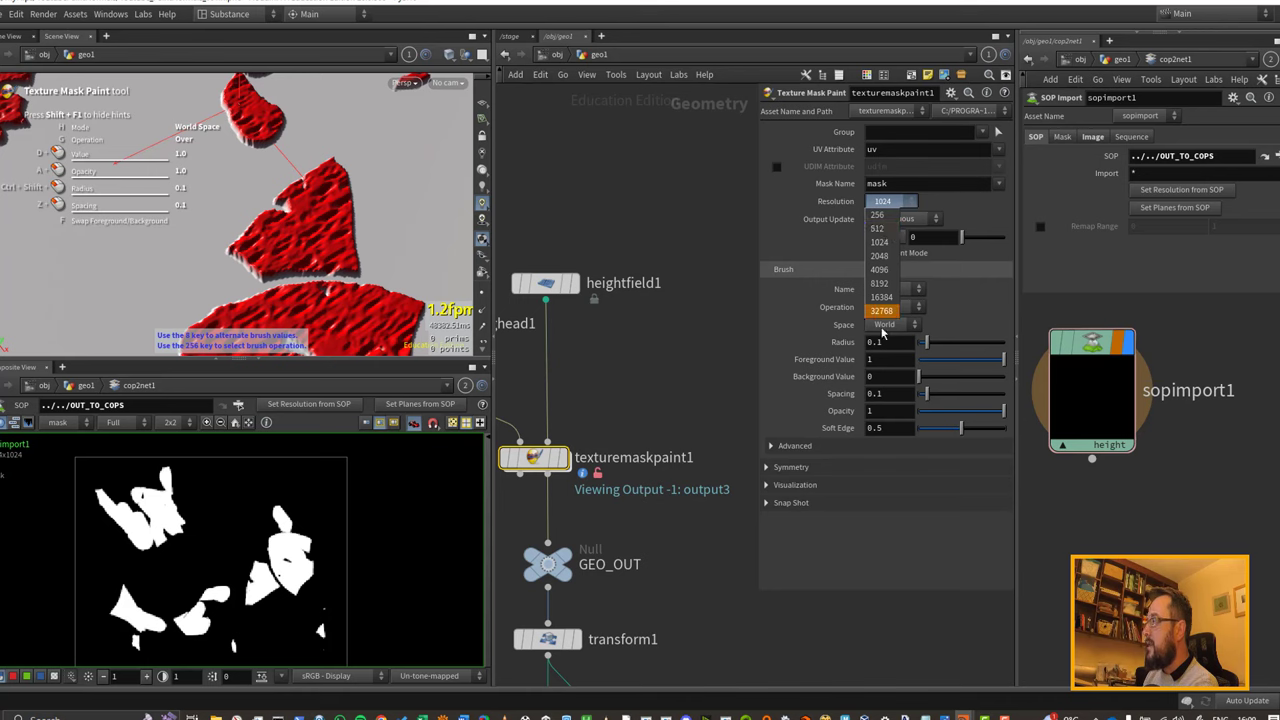
left_click(706, 342)
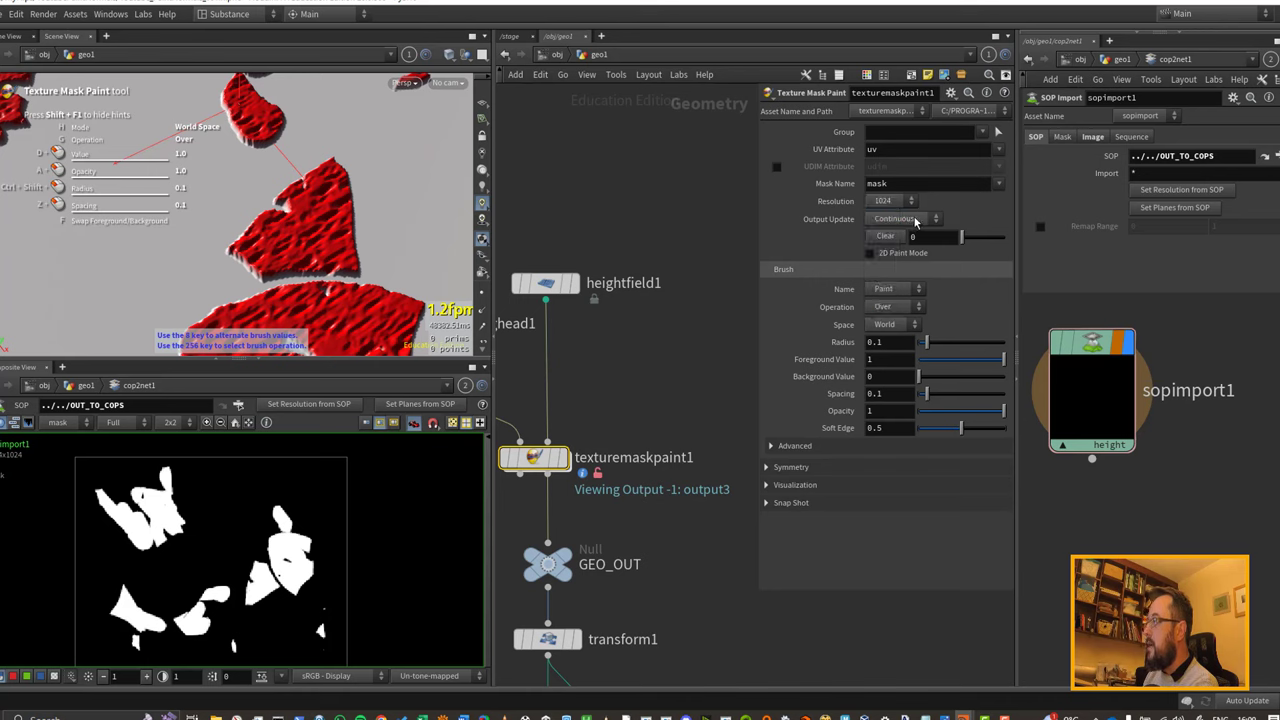
right_click(843, 204)
left_click(913, 314)
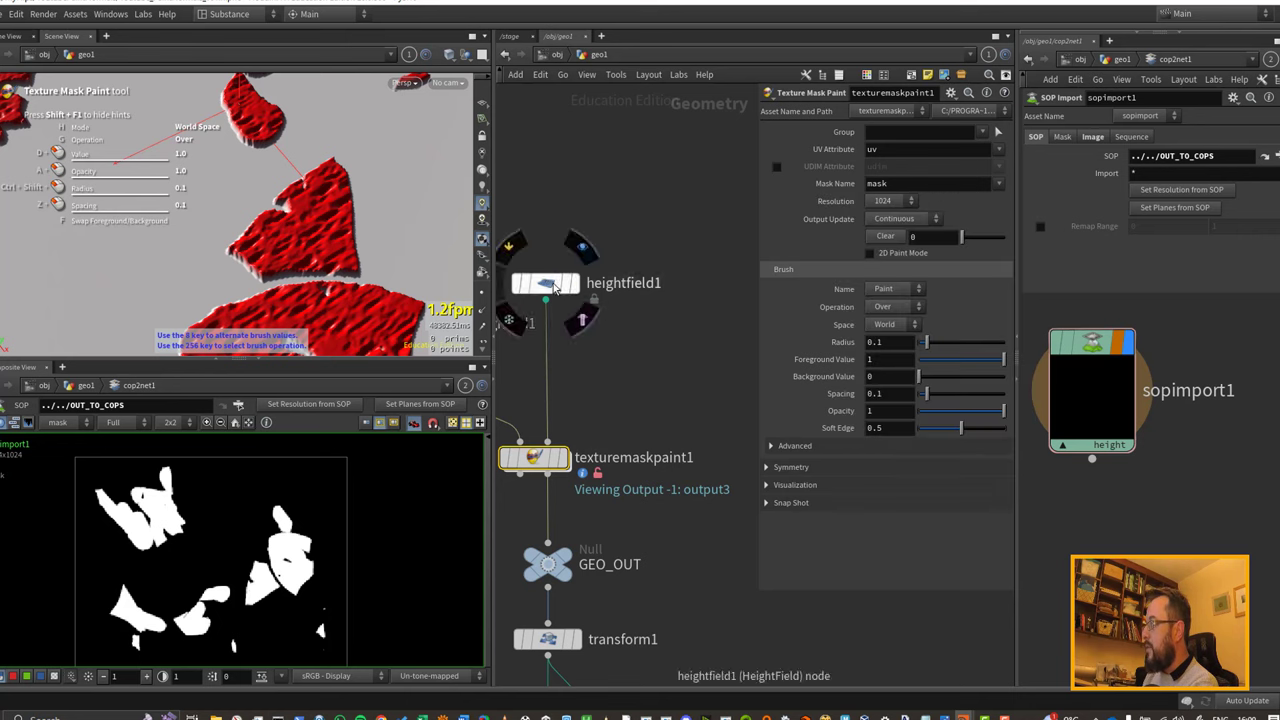
left_click(545, 283)
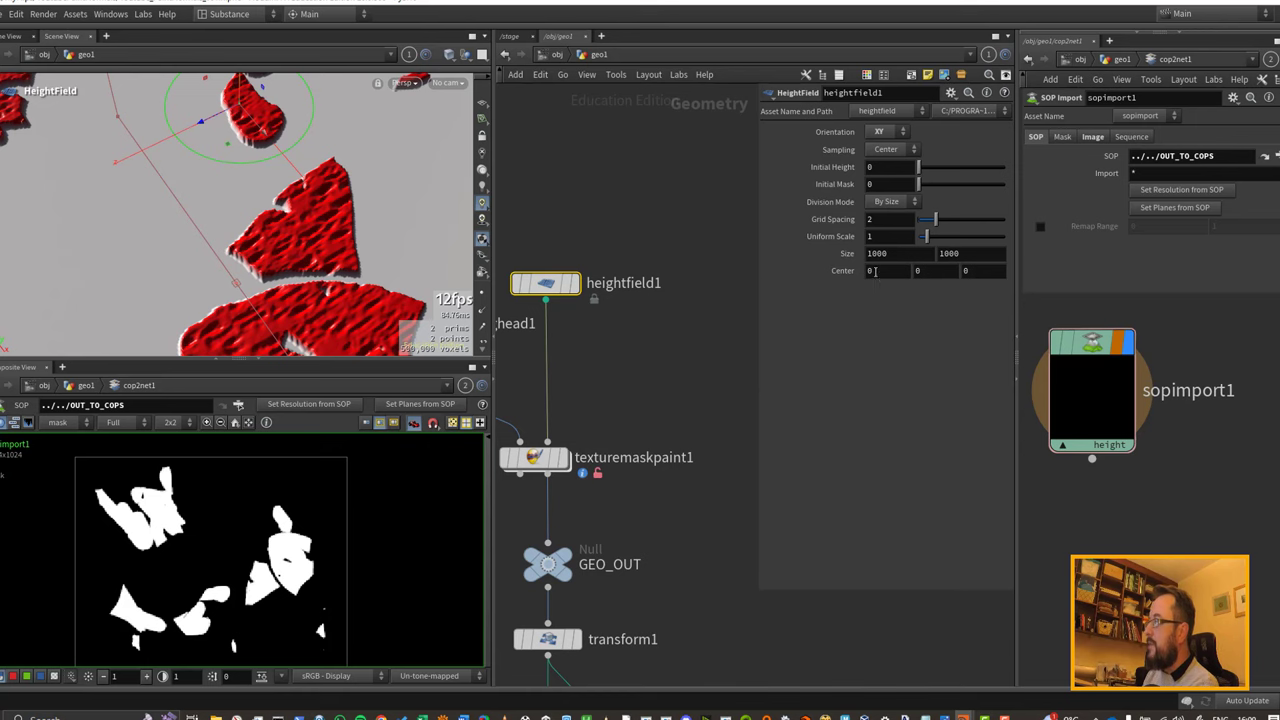
right_click(873, 271)
left_click(1010, 411)
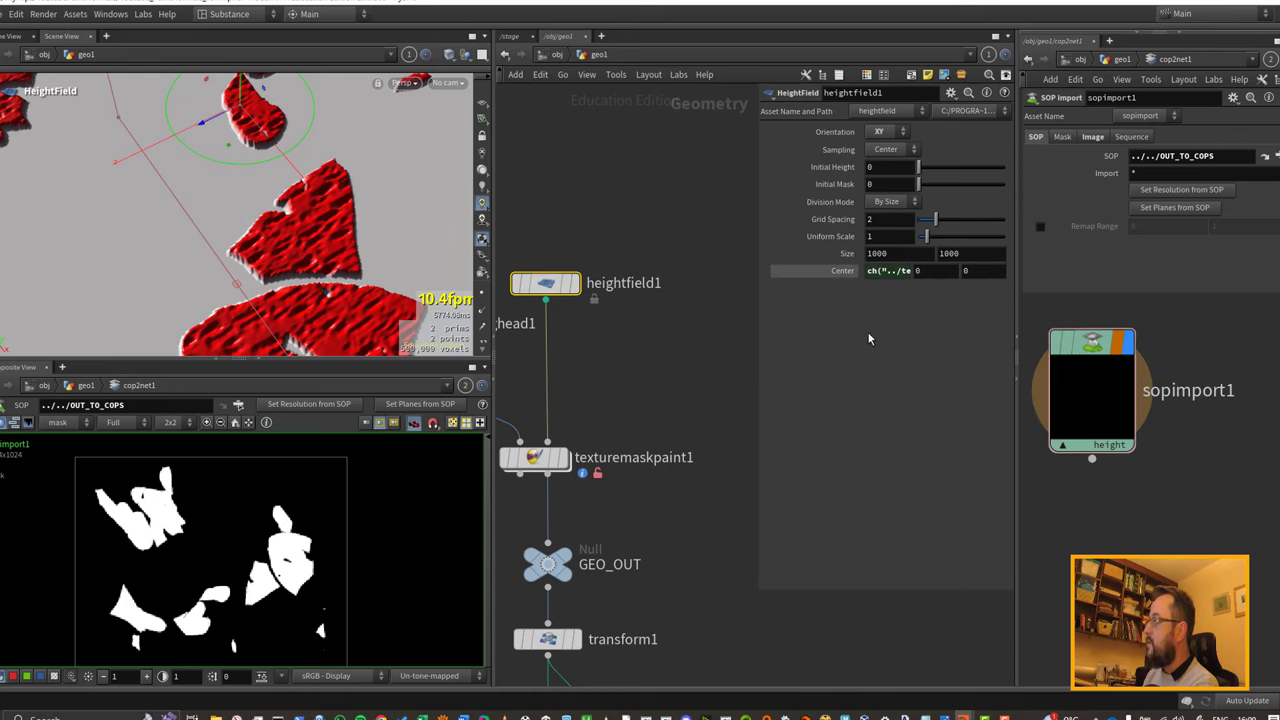
left_click(816, 276)
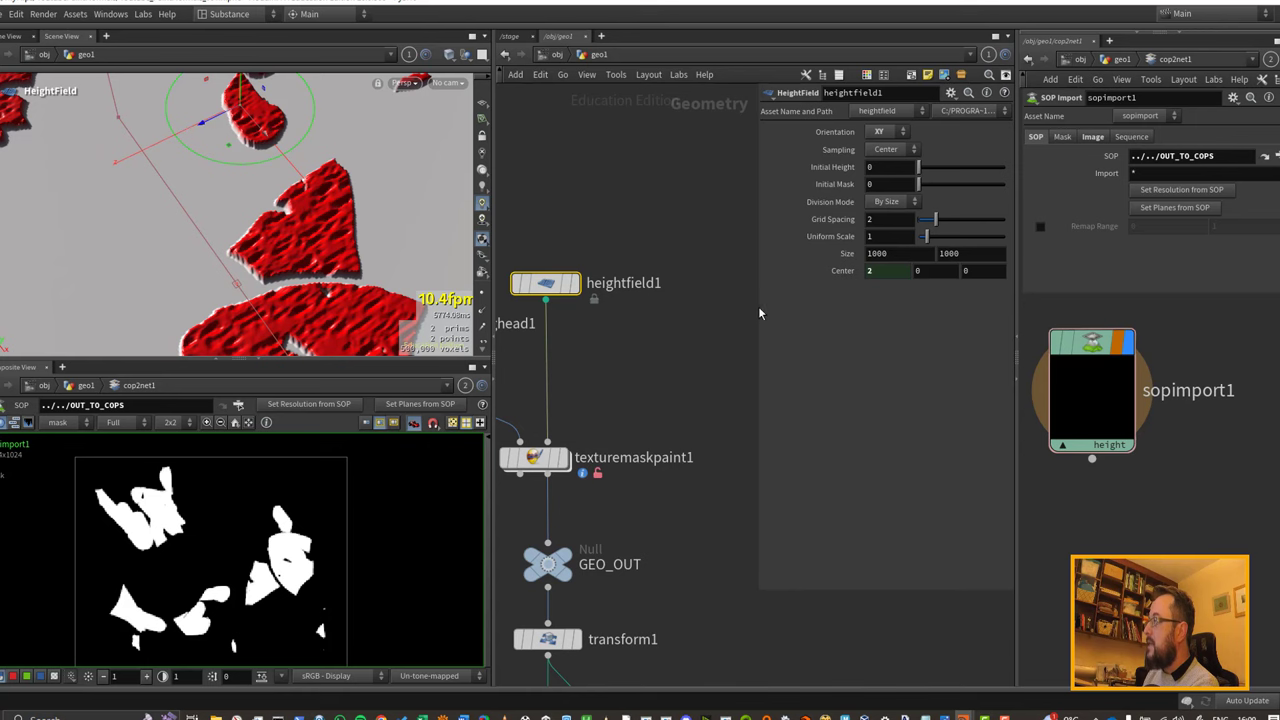
Step: Widen the parameter pane and open texturemaskpaint1's parameters in a floating window beside heightfield1's parameters
left_click_drag(753, 308, 653, 308)
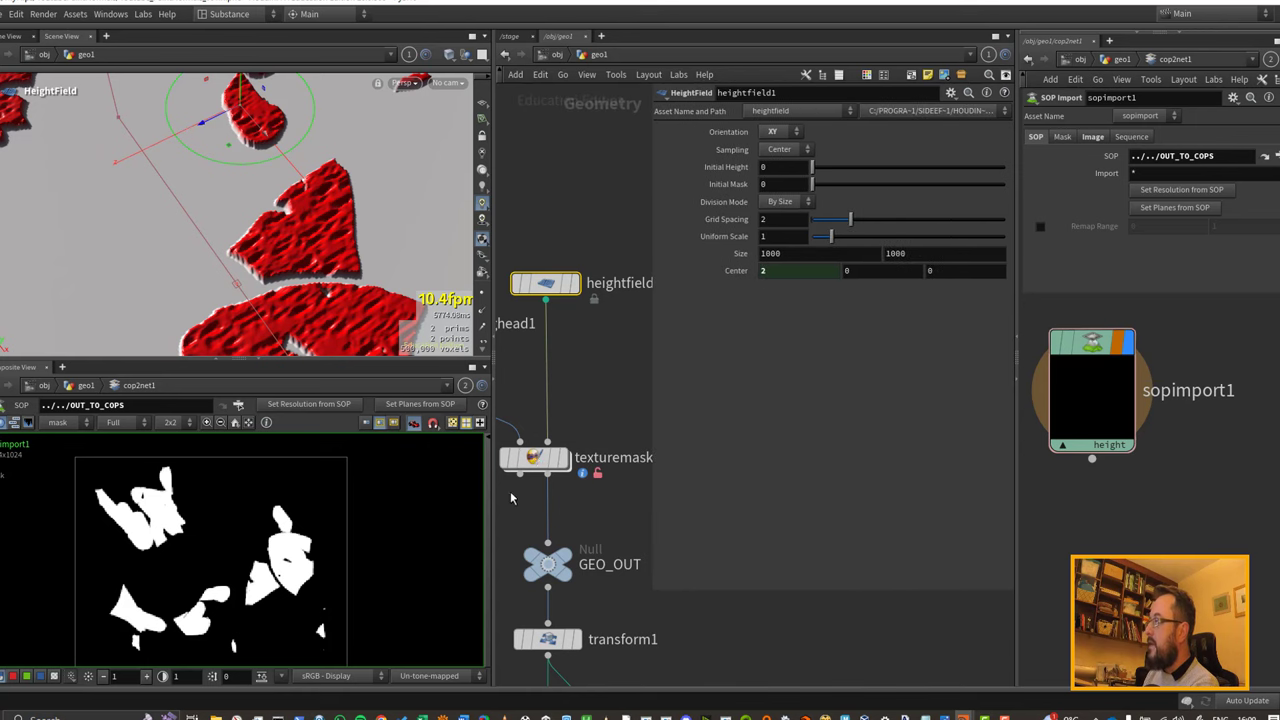
left_click(534, 458)
right_click(538, 458)
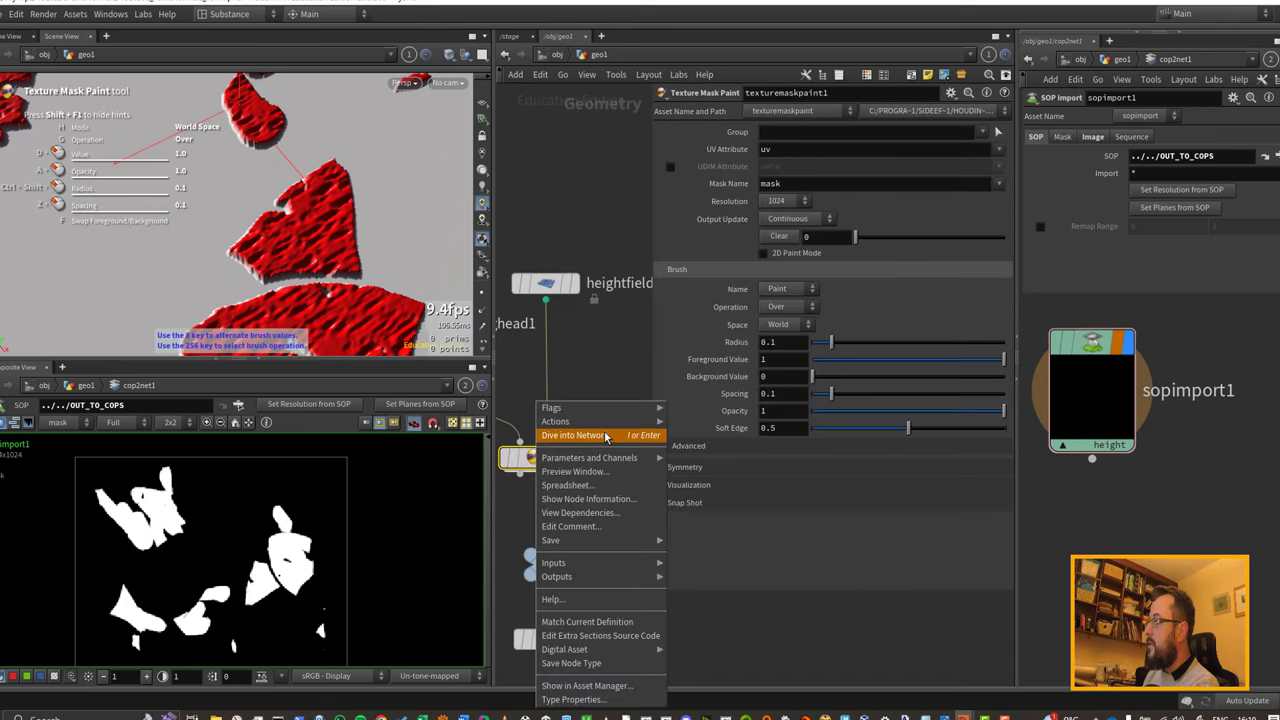
mouse_move(600, 457)
left_click(700, 459)
left_click_drag(603, 216, 120, 233)
left_click(545, 283)
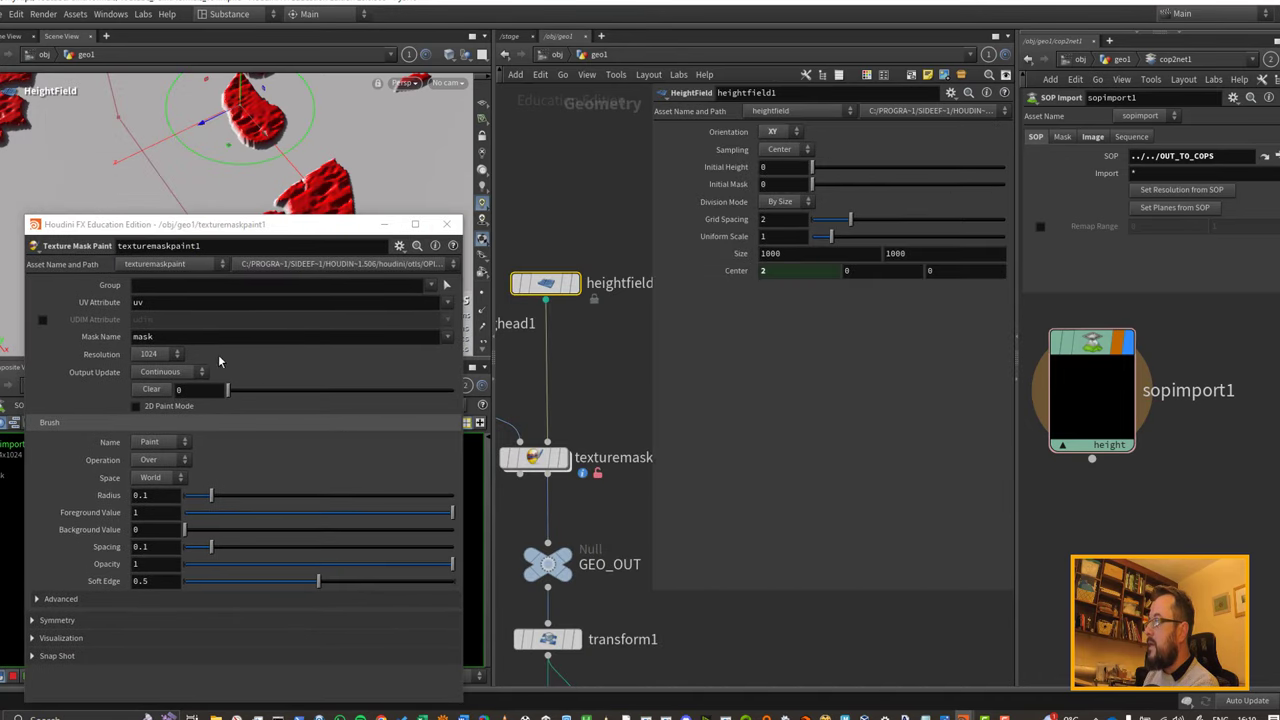
Step: Switch texturemaskpaint1's resolution to 256, 512 and back to 1024 to compare the referenced Center X value
left_click(155, 354)
left_click(152, 374)
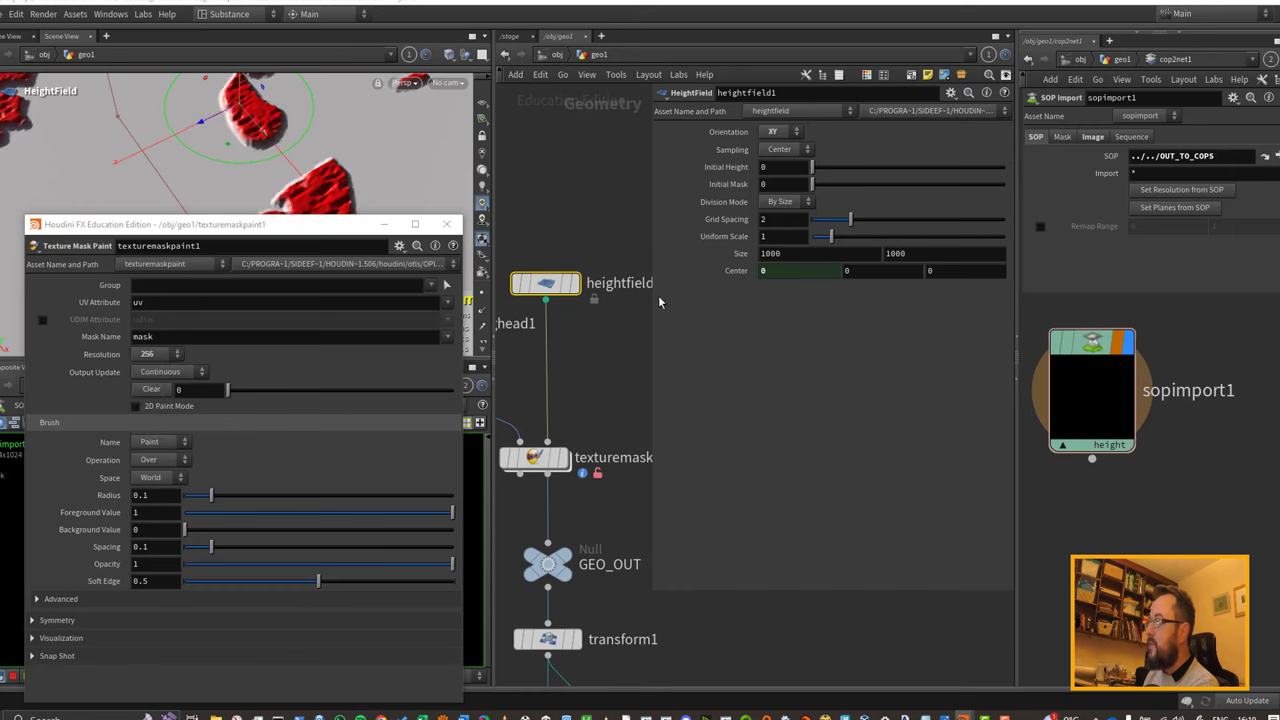
left_click(155, 354)
left_click(221, 334)
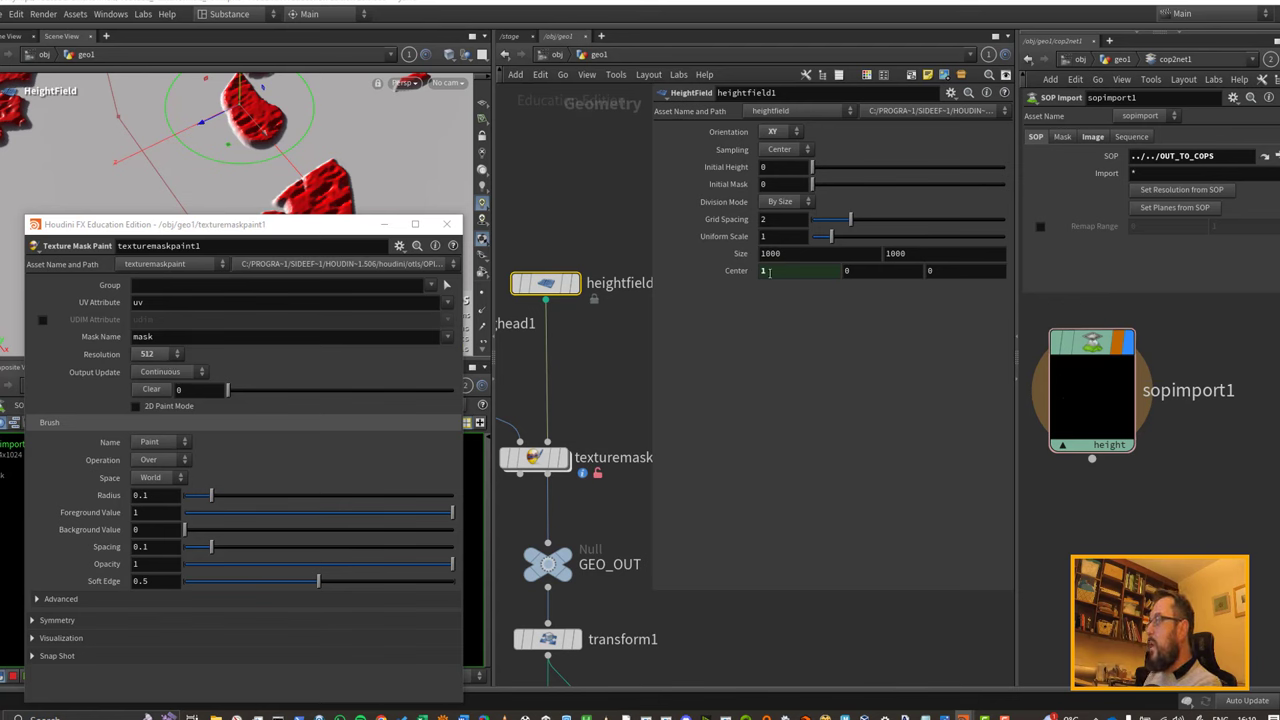
left_click(157, 356)
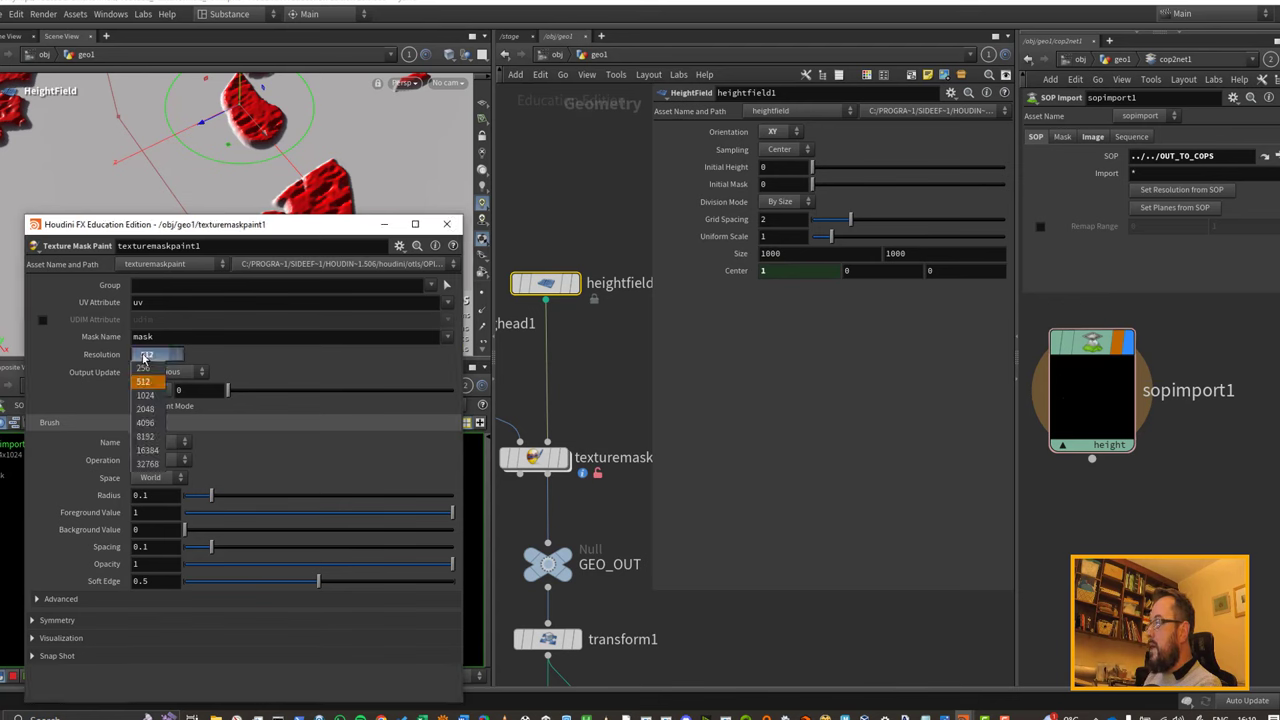
left_click(152, 396)
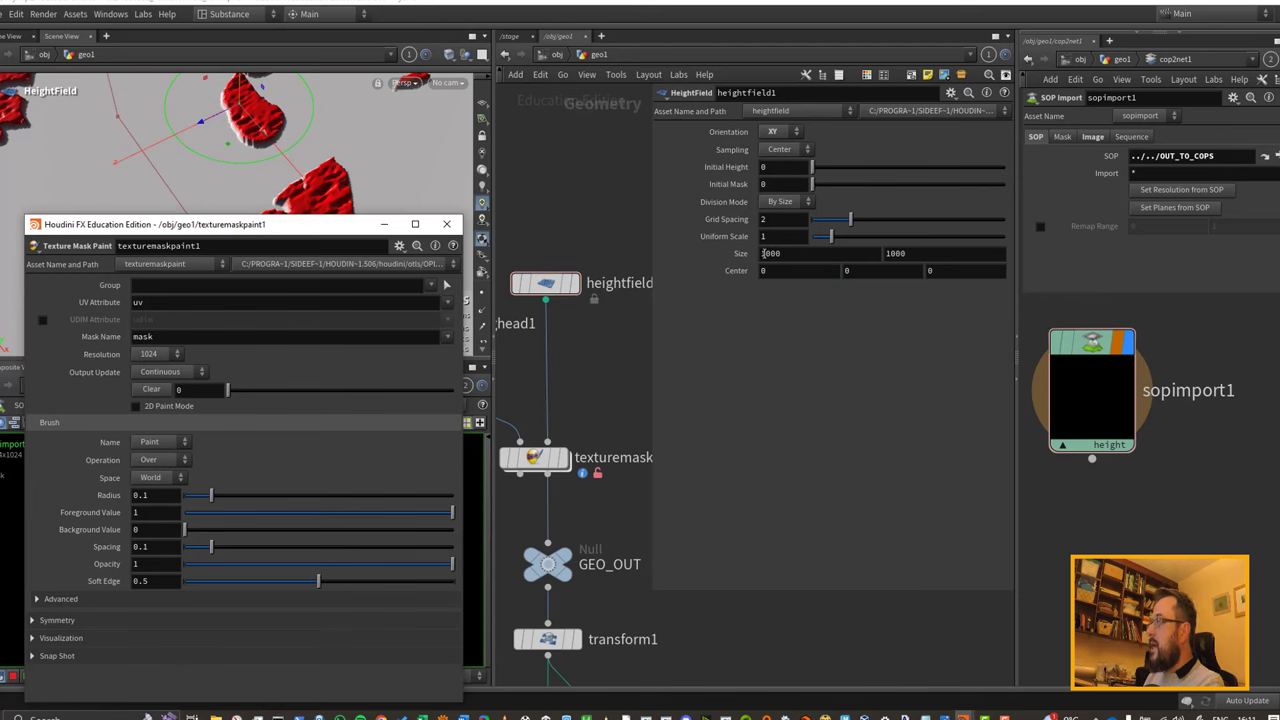
Step: Paste texturemaskpaint1's resolution as a relative reference into heightfield1's Size X and show its evaluated value
right_click(123, 352)
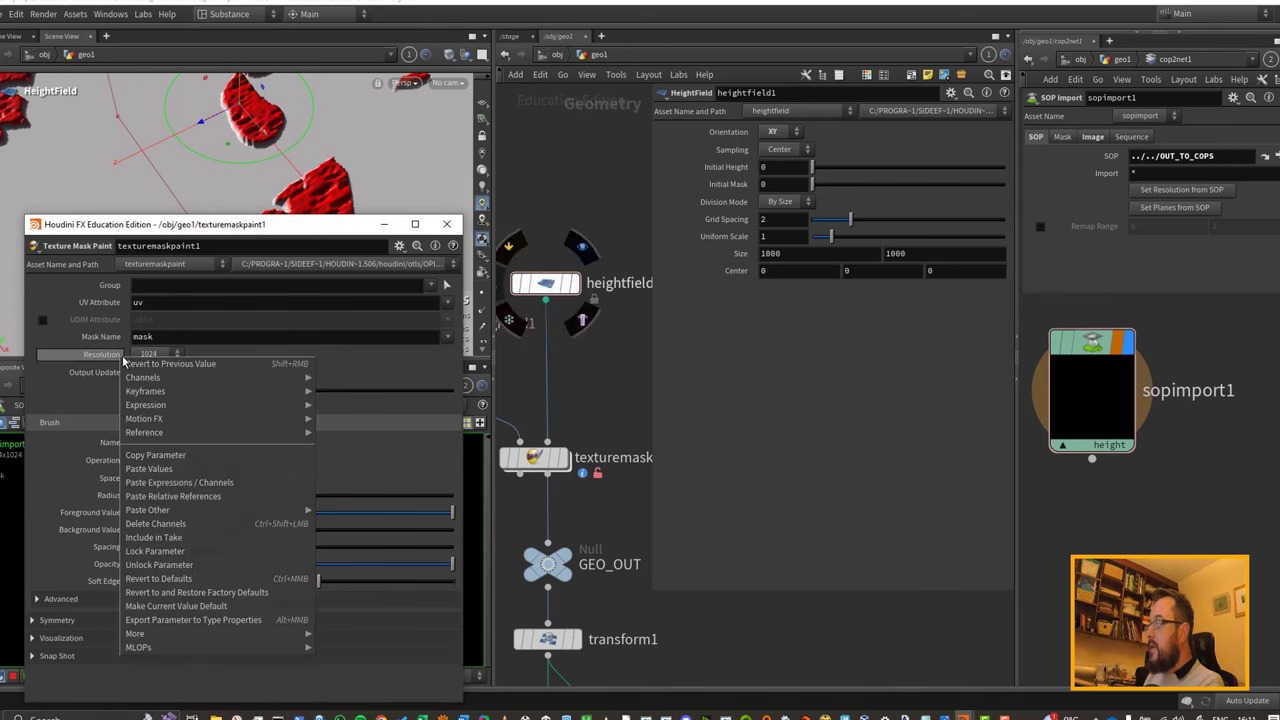
left_click(155, 455)
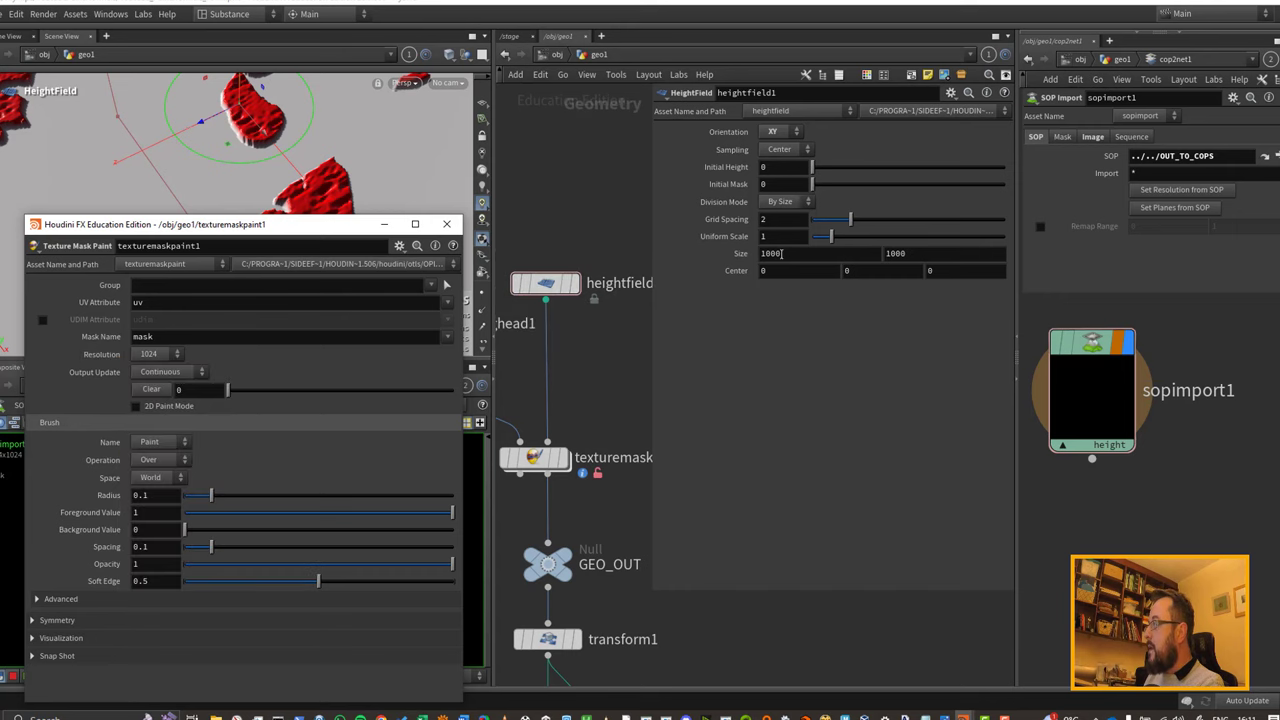
right_click(764, 257)
left_click(896, 397)
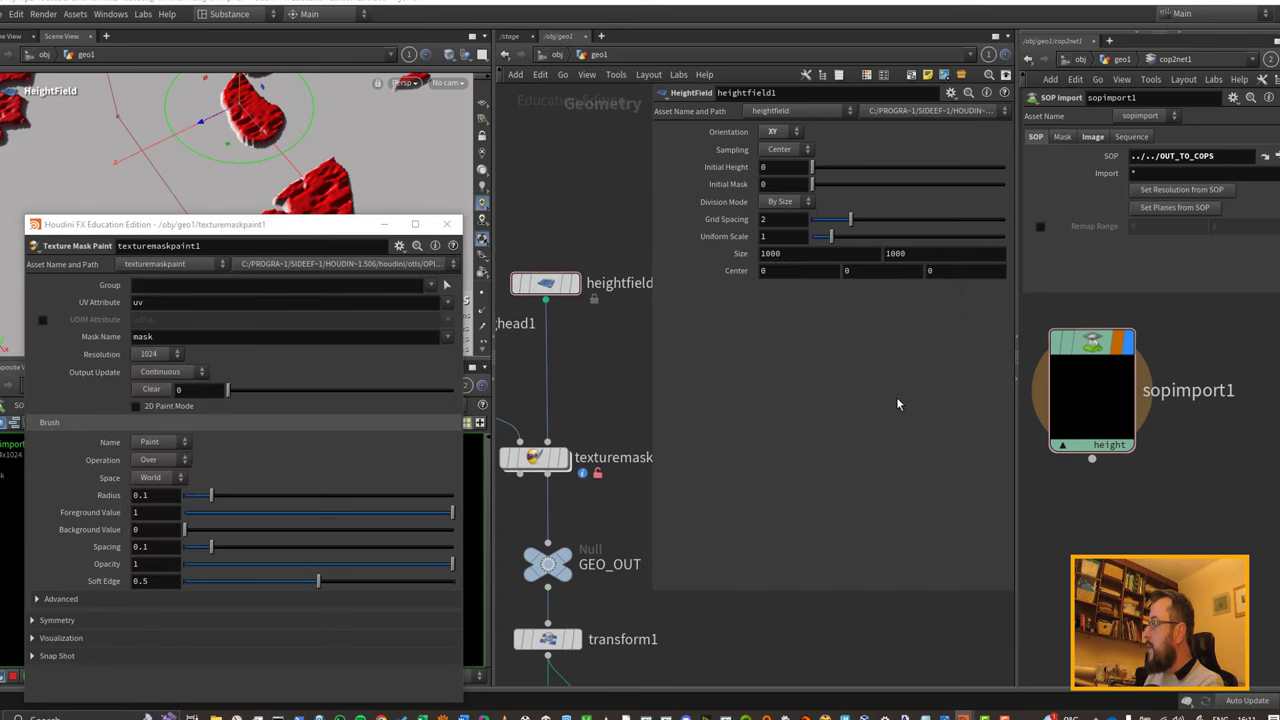
left_click(776, 256)
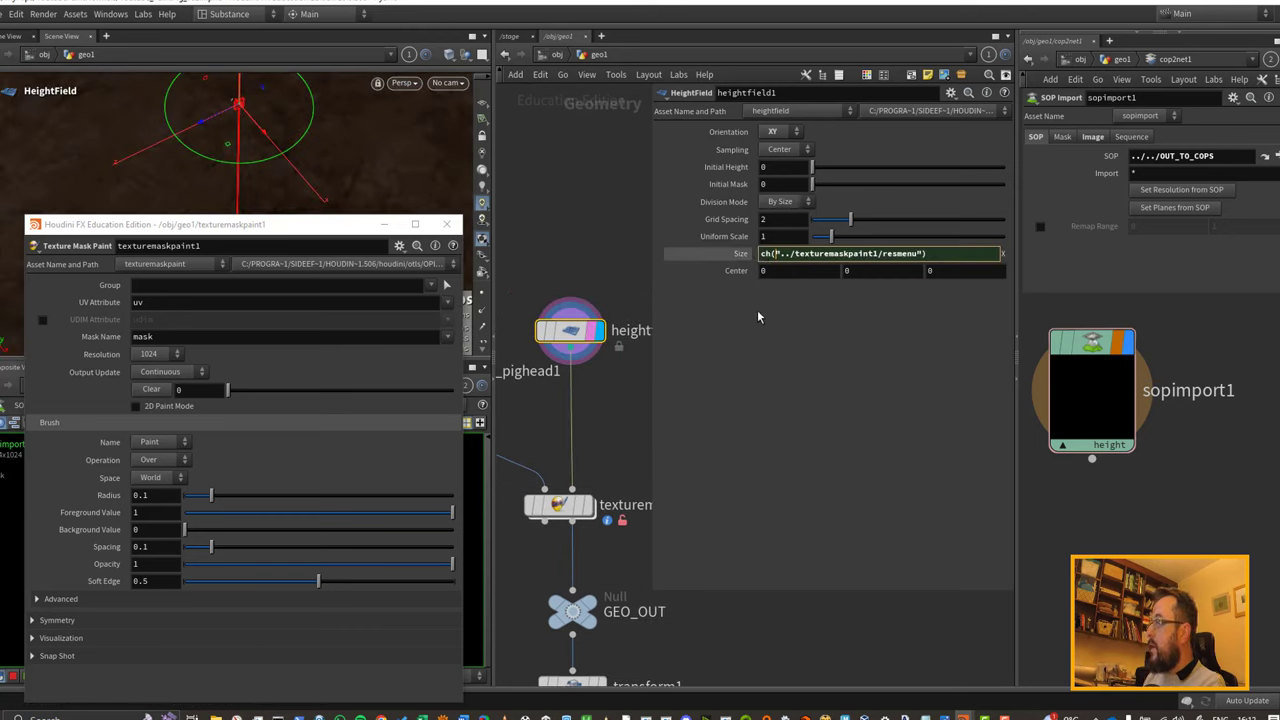
left_click(735, 258)
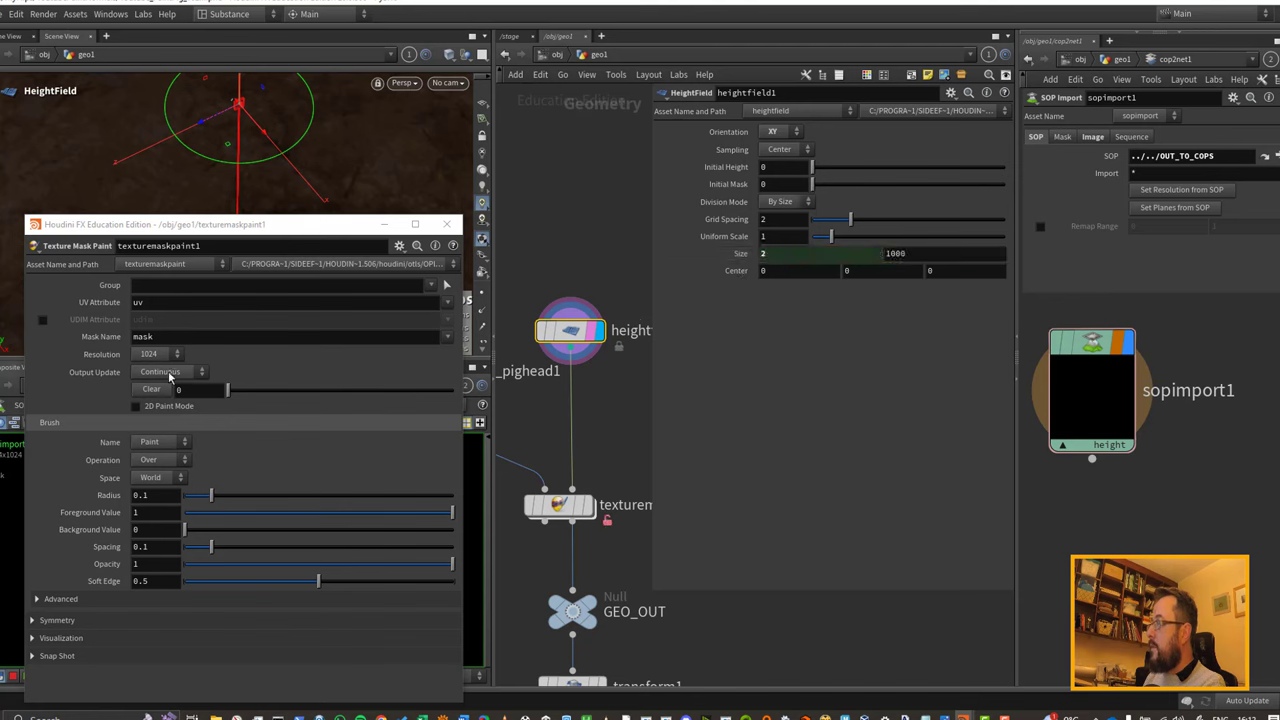
Step: Change heightfield1's Size X expression to pow(2,(ch("../texturemaskpaint1/resmenu")+8)) in an enlarged expression editor and apply it
left_click(803, 254)
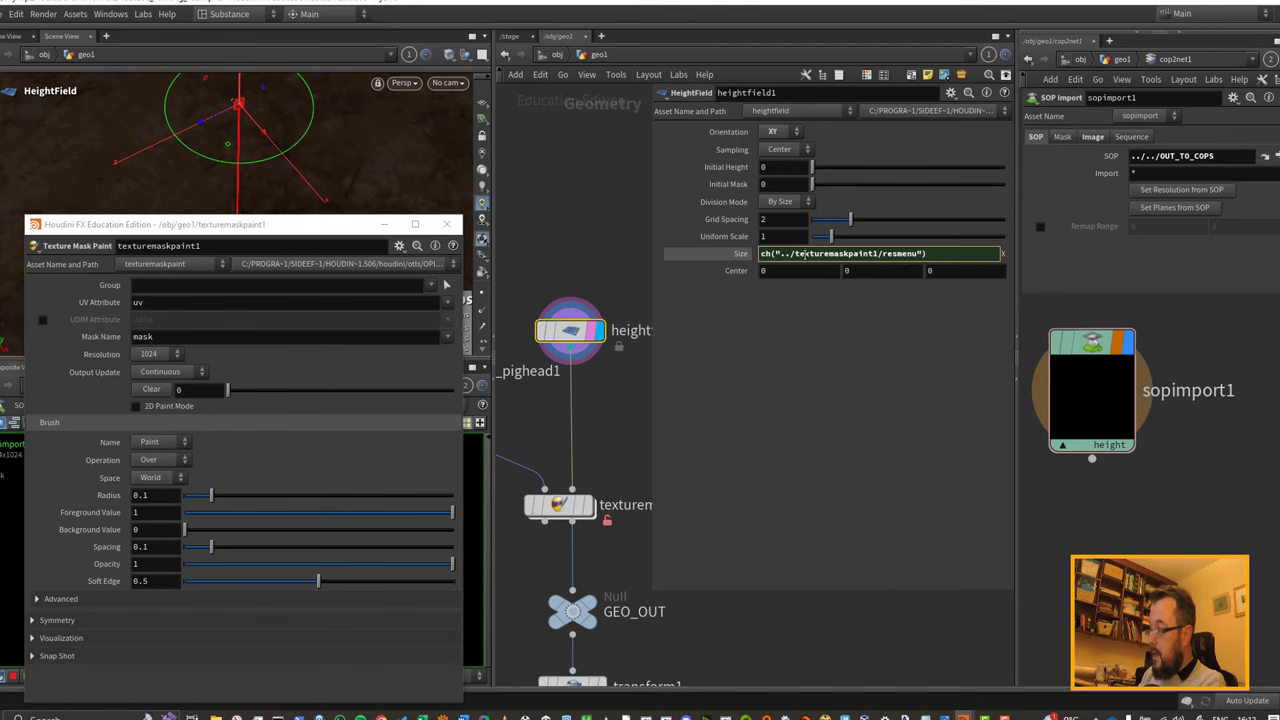
key("alt+e")
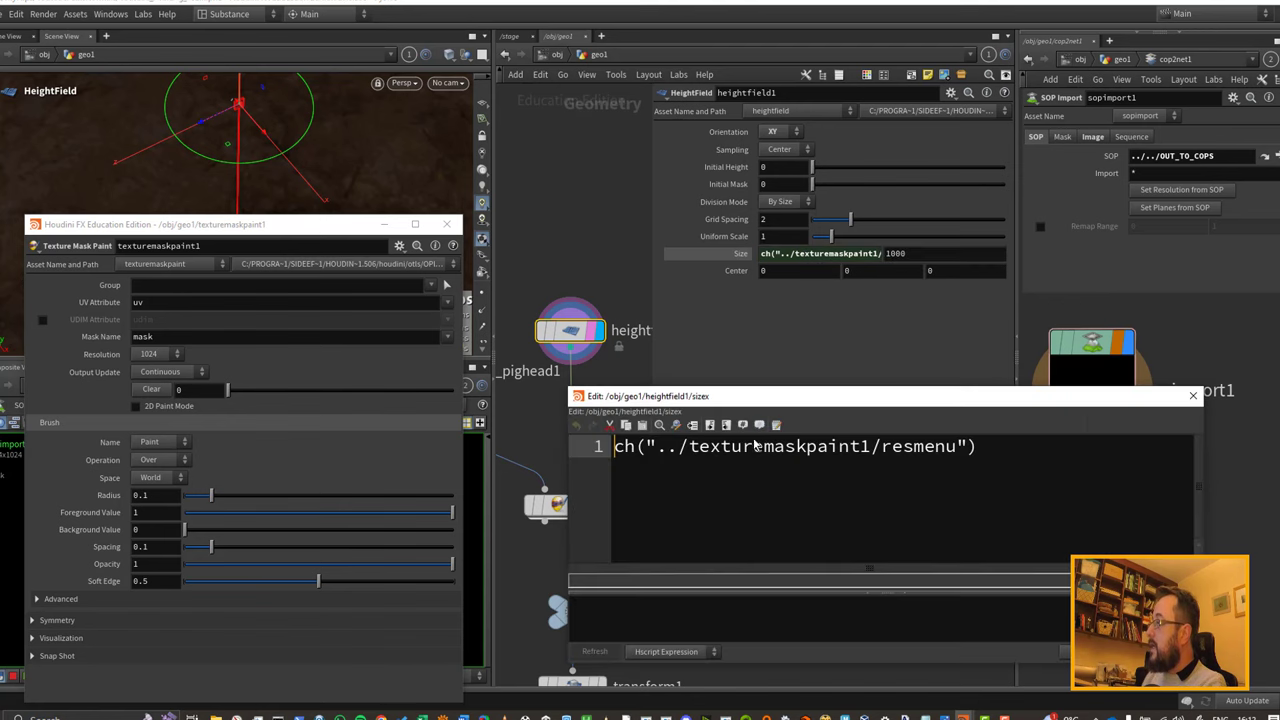
left_click_drag(790, 396, 570, 269)
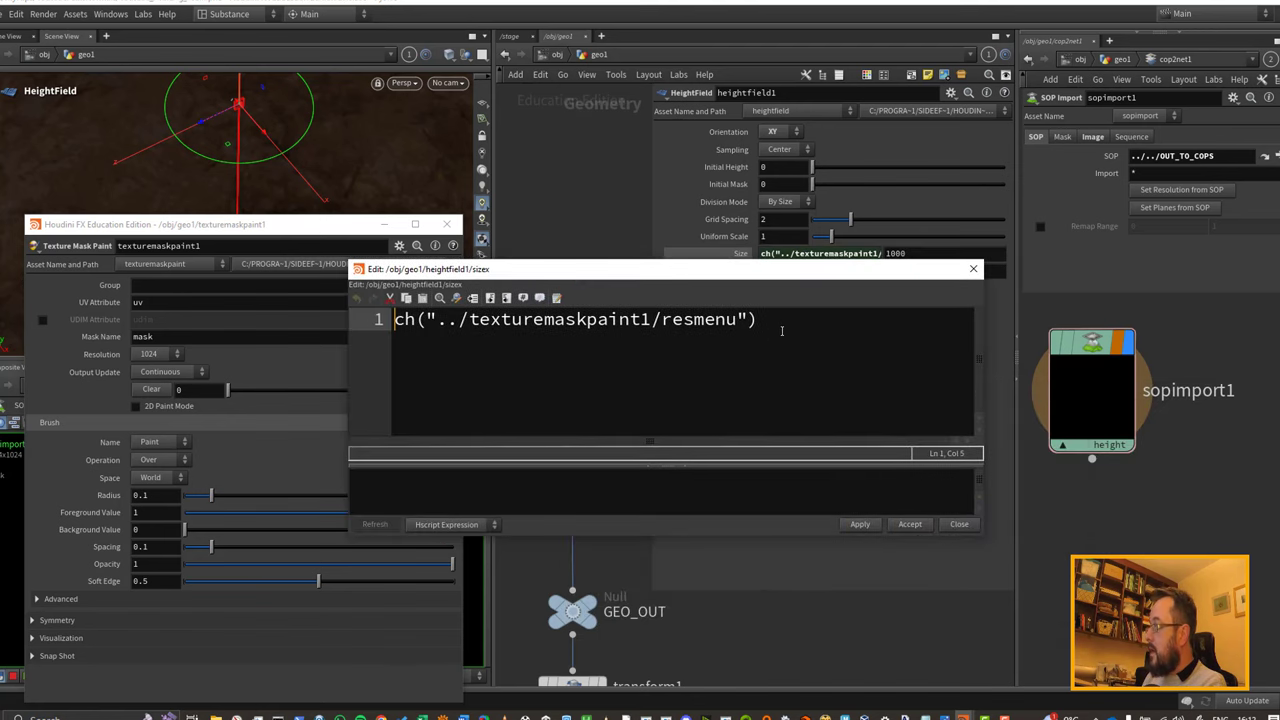
scroll(780, 330, "down", 3, "ctrl")
scroll(780, 330, "up", 5, "ctrl")
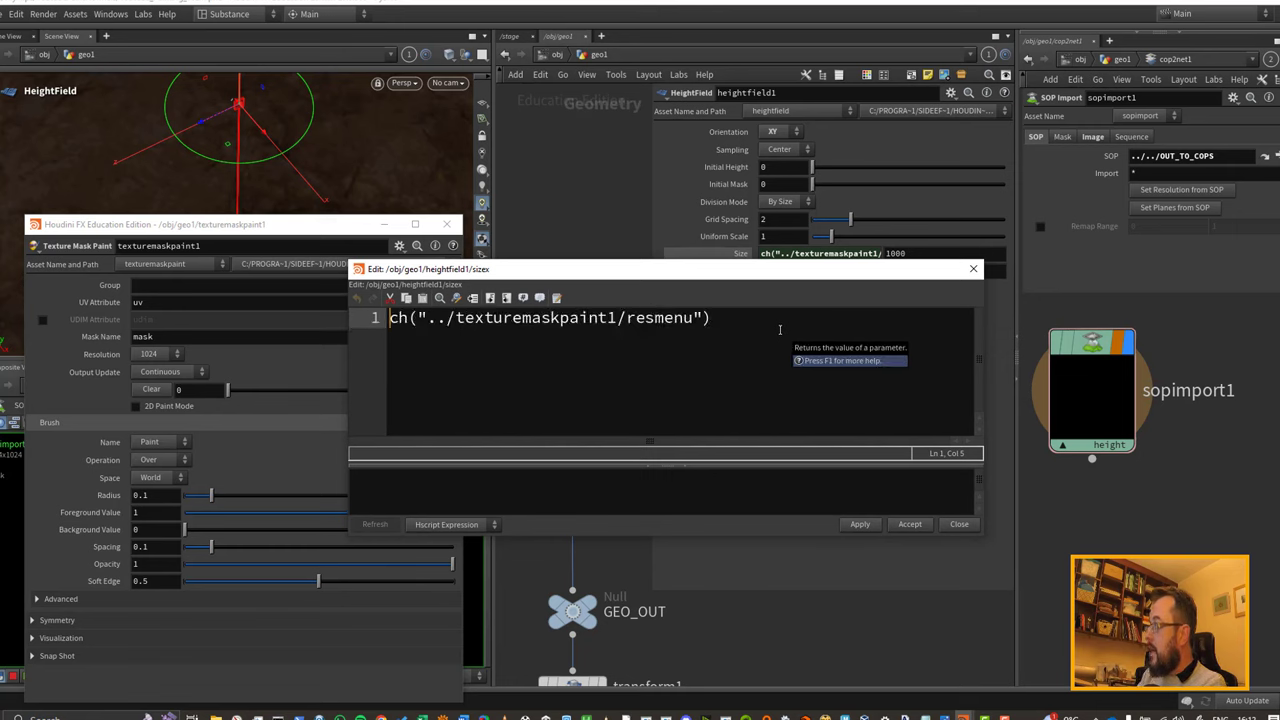
scroll(780, 330, "up", 1, "ctrl")
scroll(780, 330, "down", 2, "ctrl")
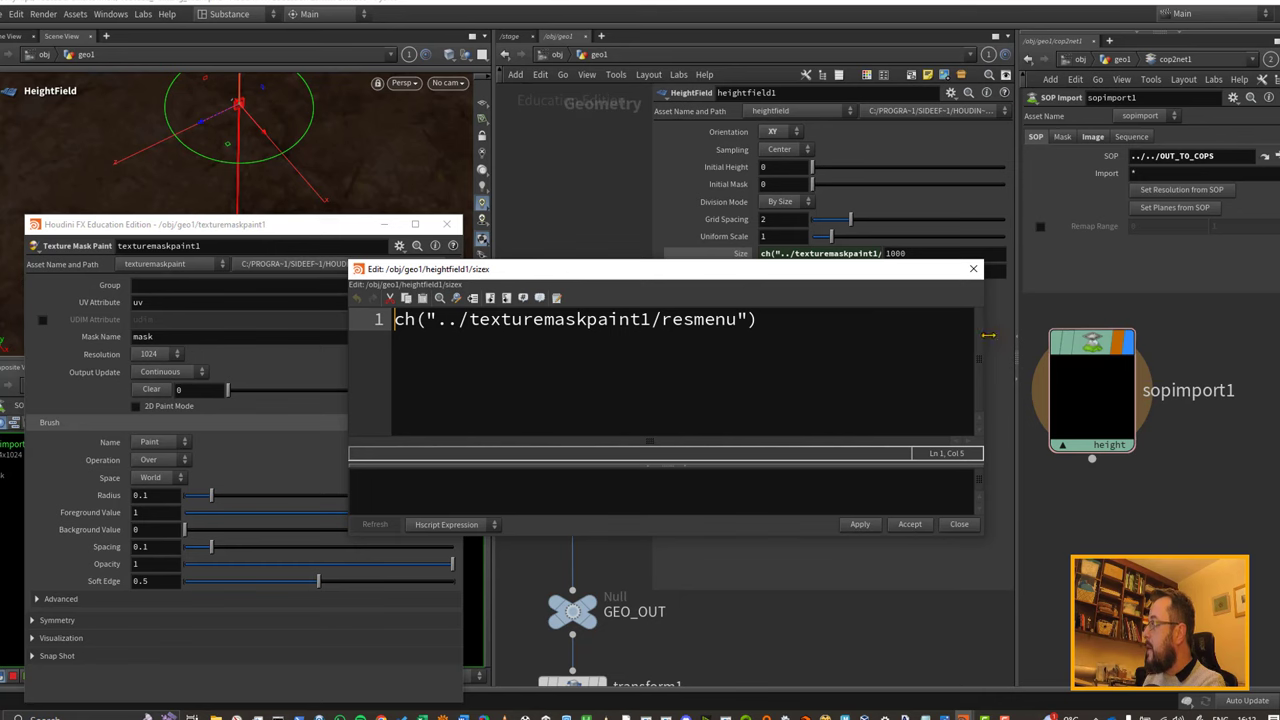
left_click_drag(1003, 336, 1228, 336)
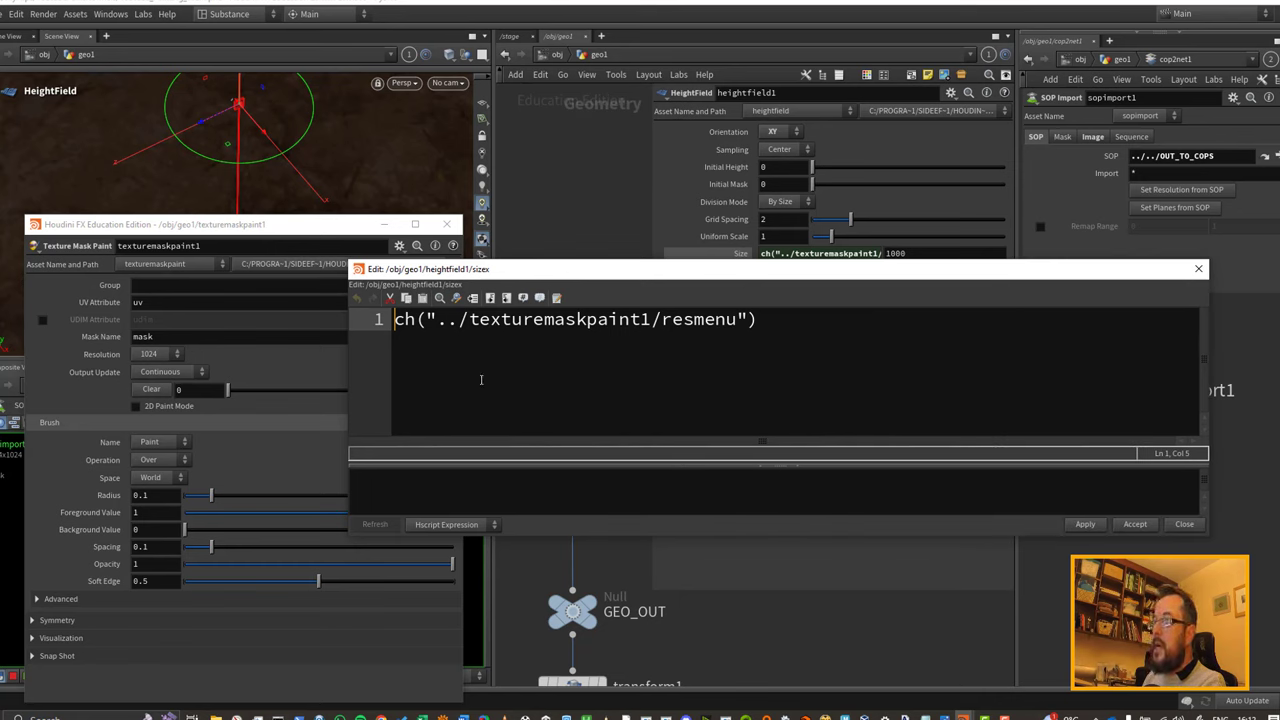
type("pow")
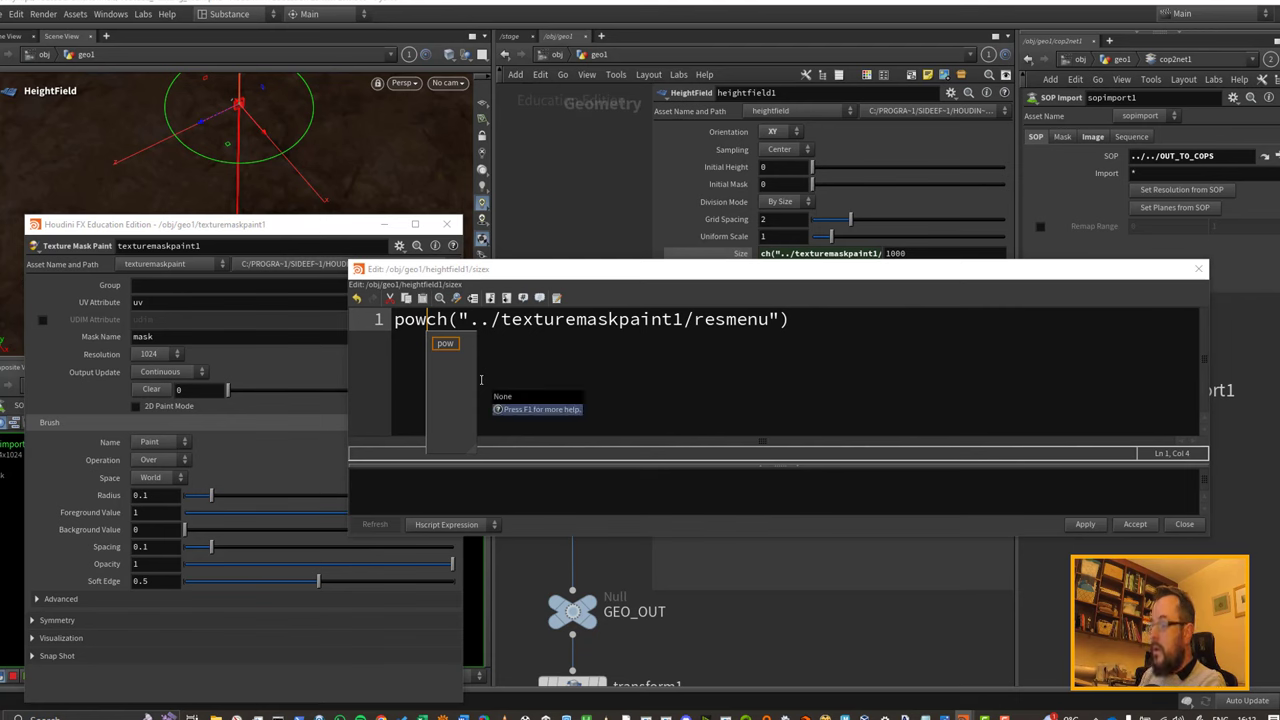
type("(")
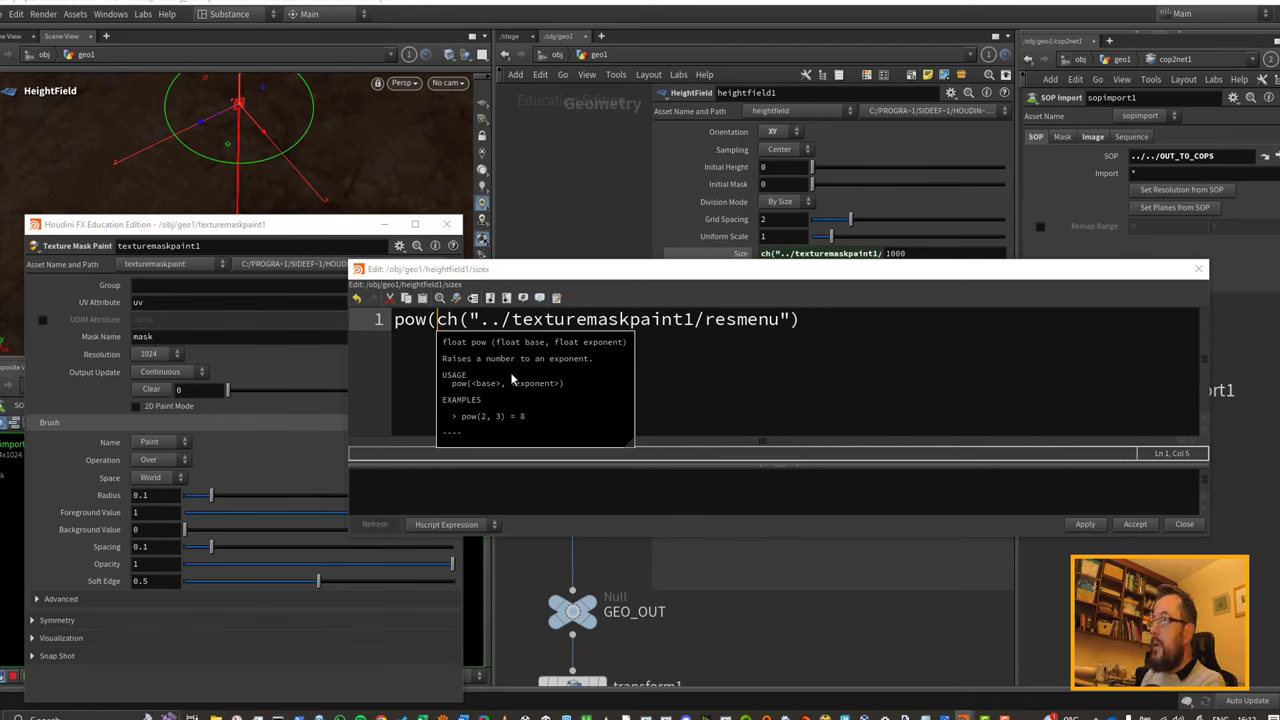
type("2,")
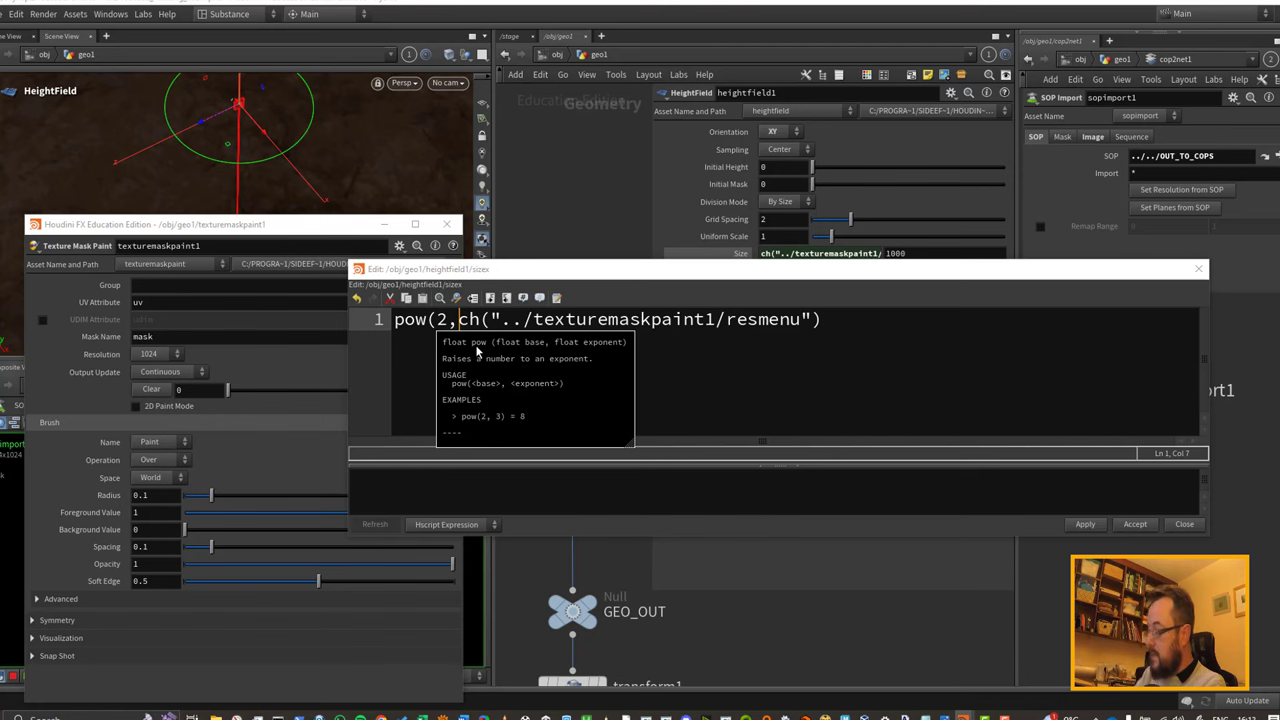
type("(")
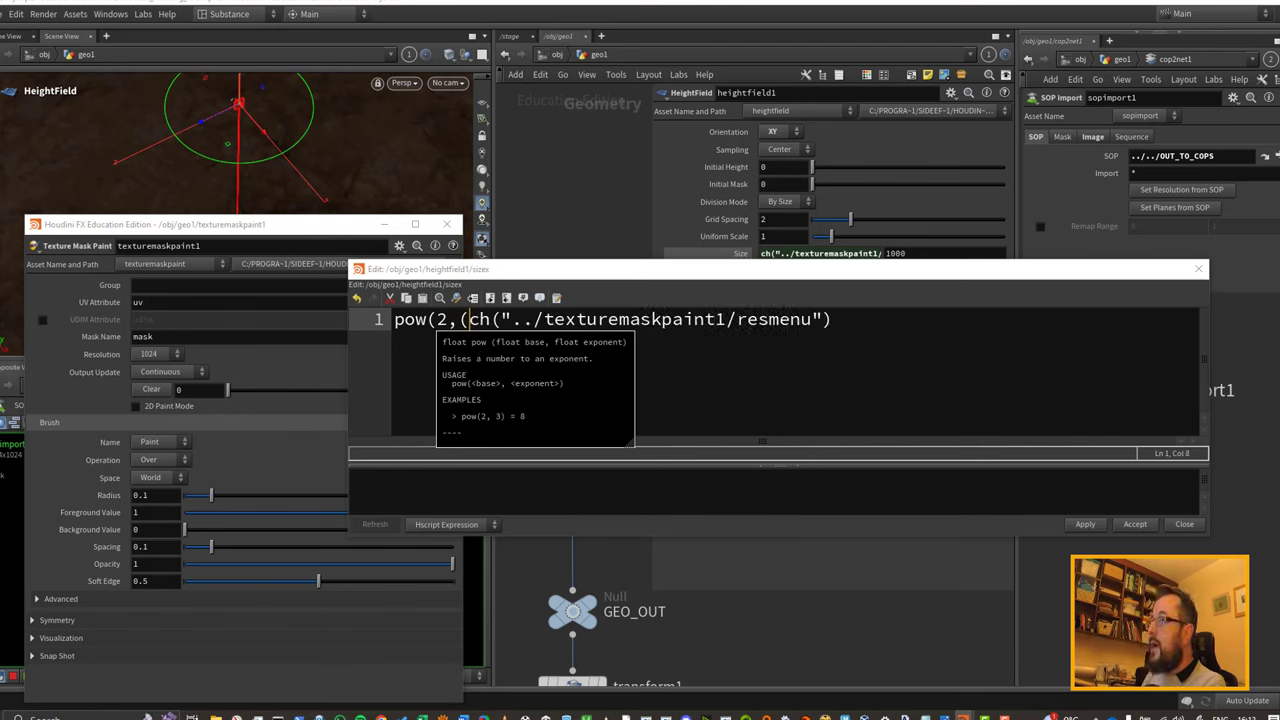
left_click(860, 325)
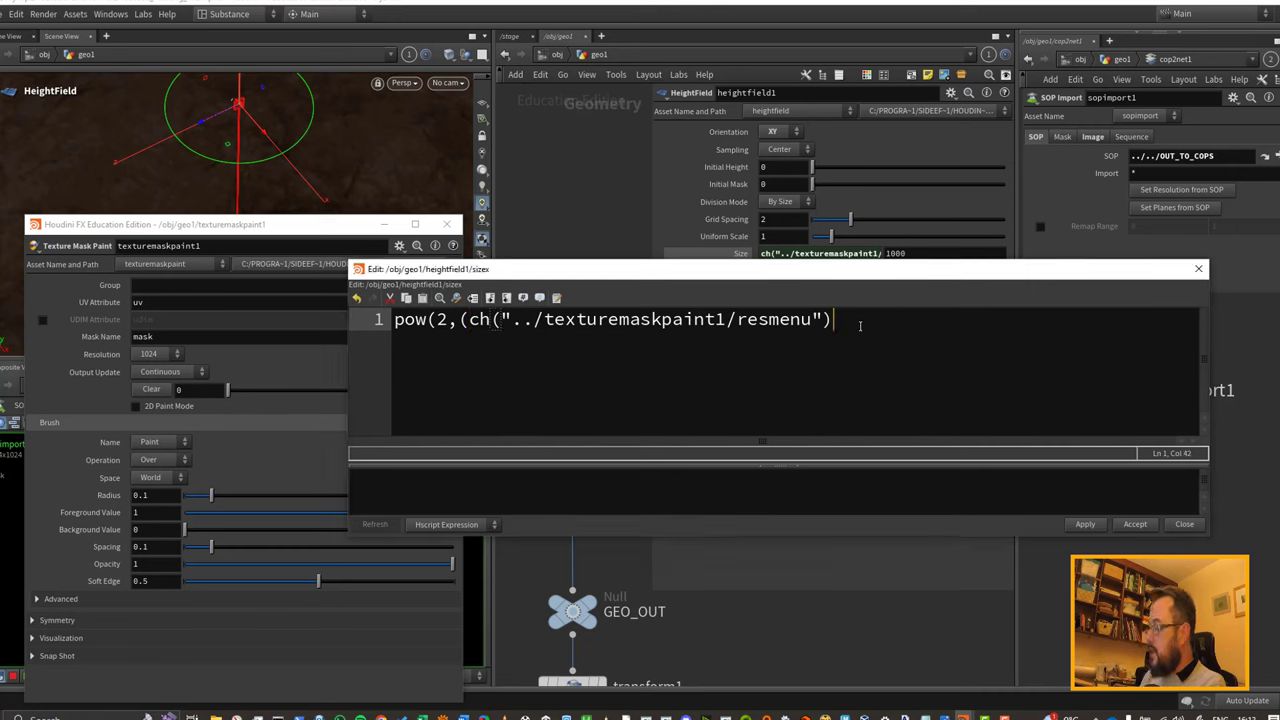
type("+8")
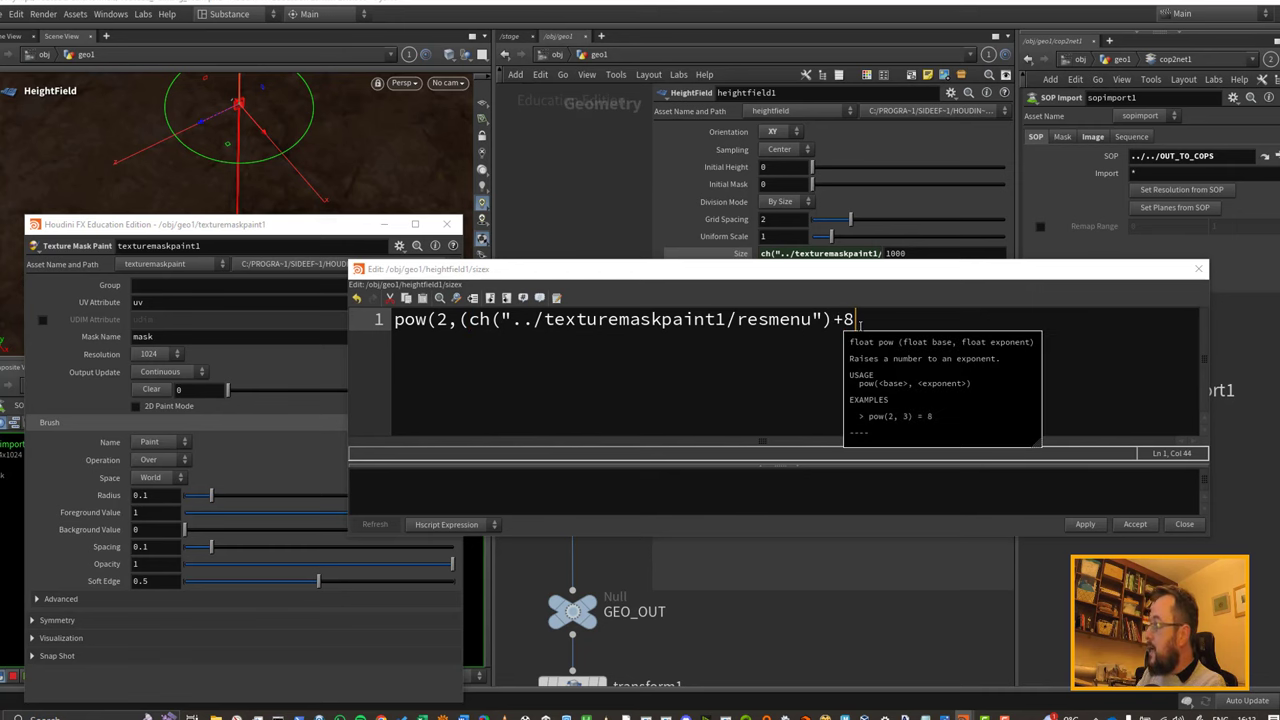
type(")")
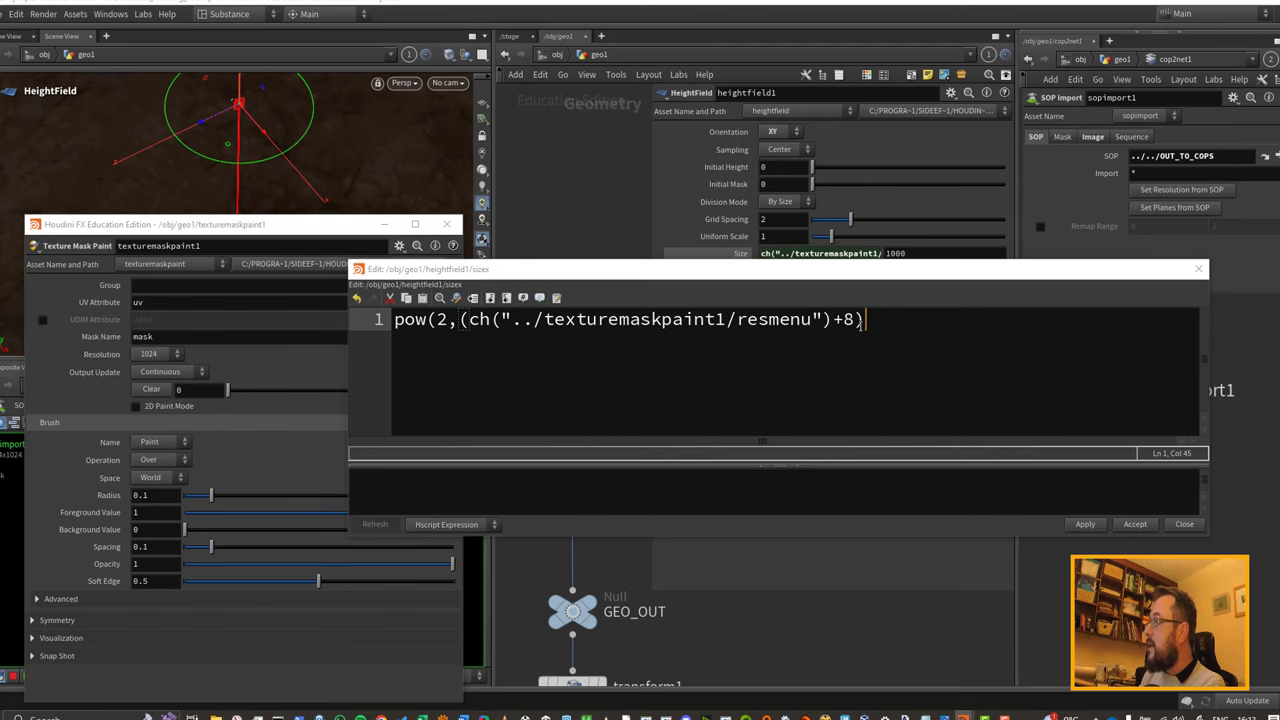
left_click(459, 319)
left_click(869, 319)
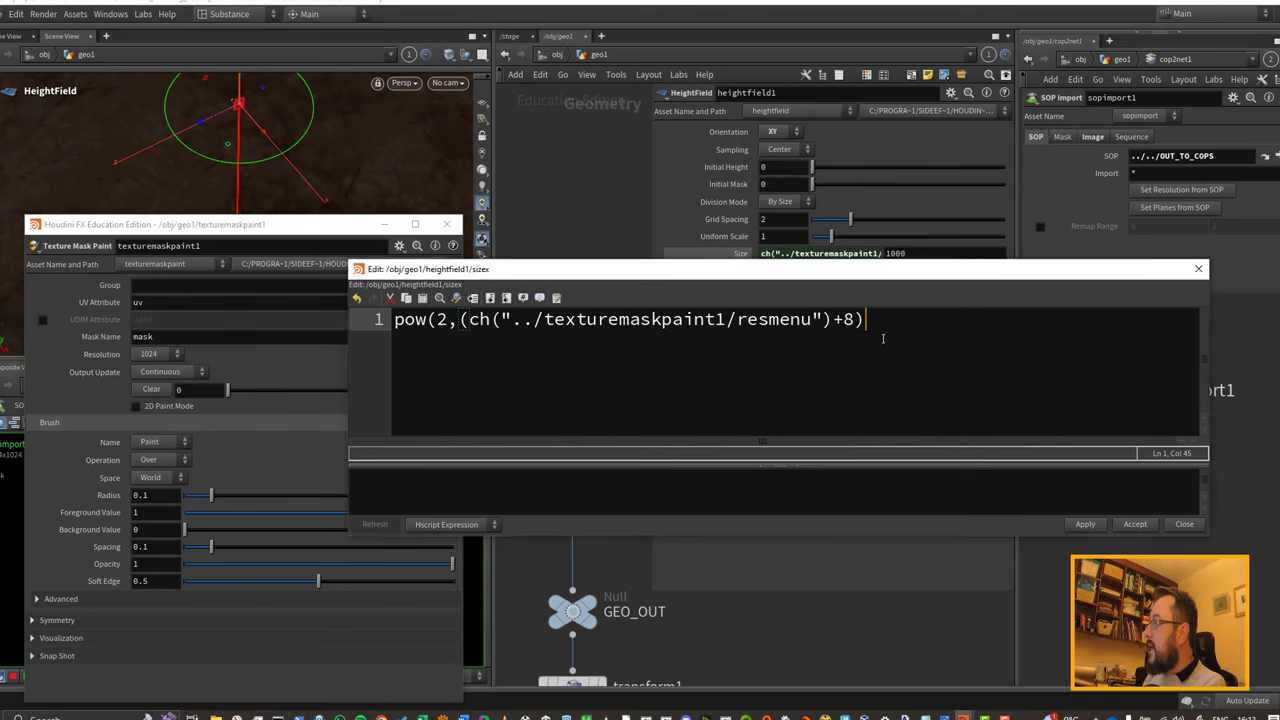
type(")")
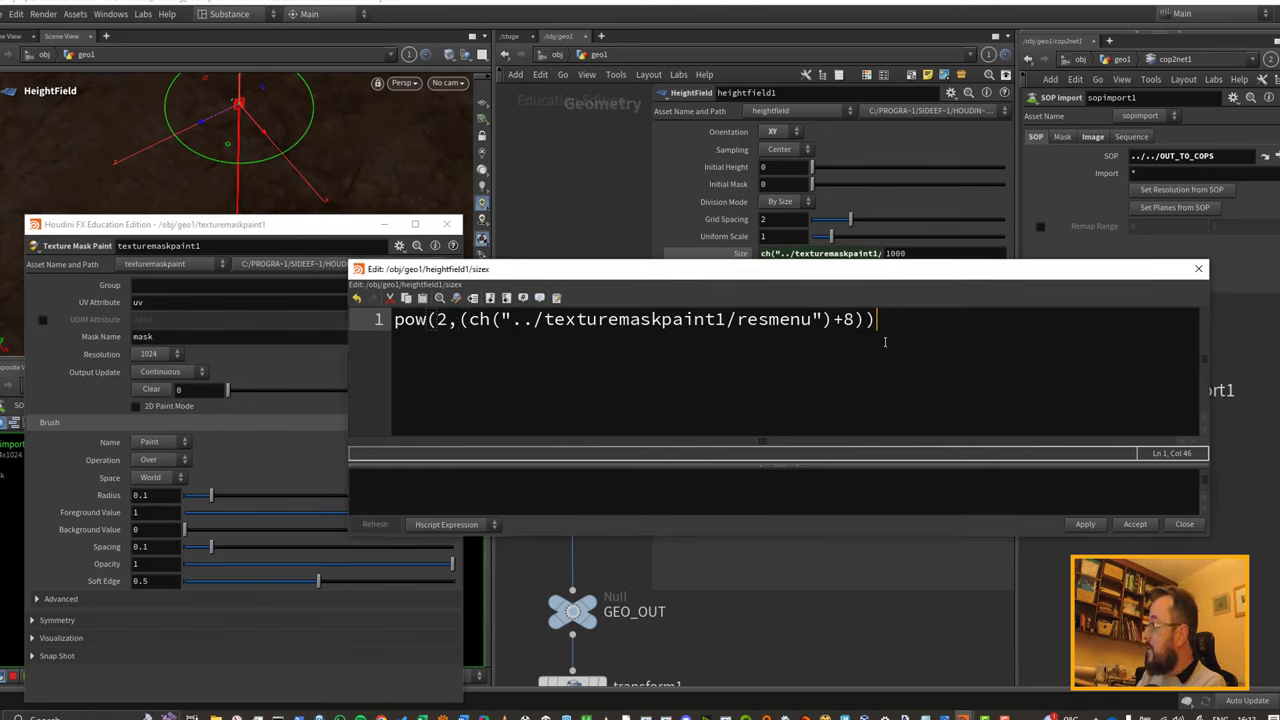
left_click(1085, 524)
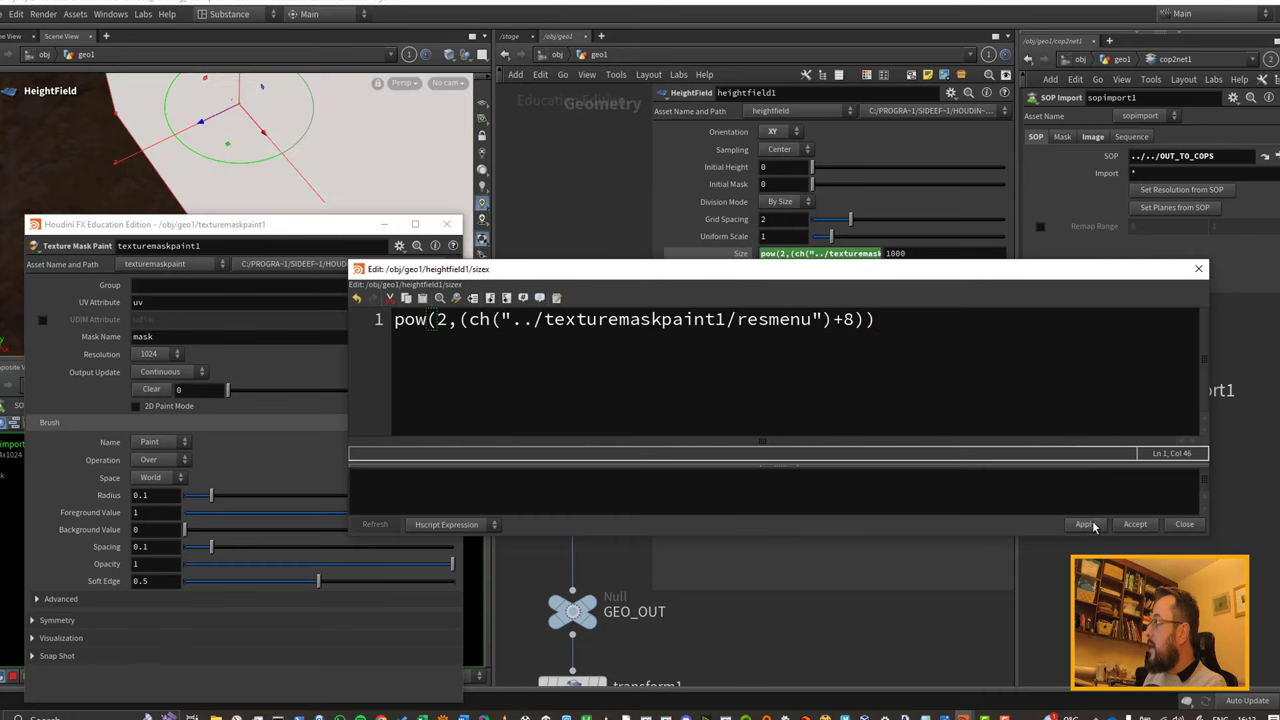
left_click(1198, 269)
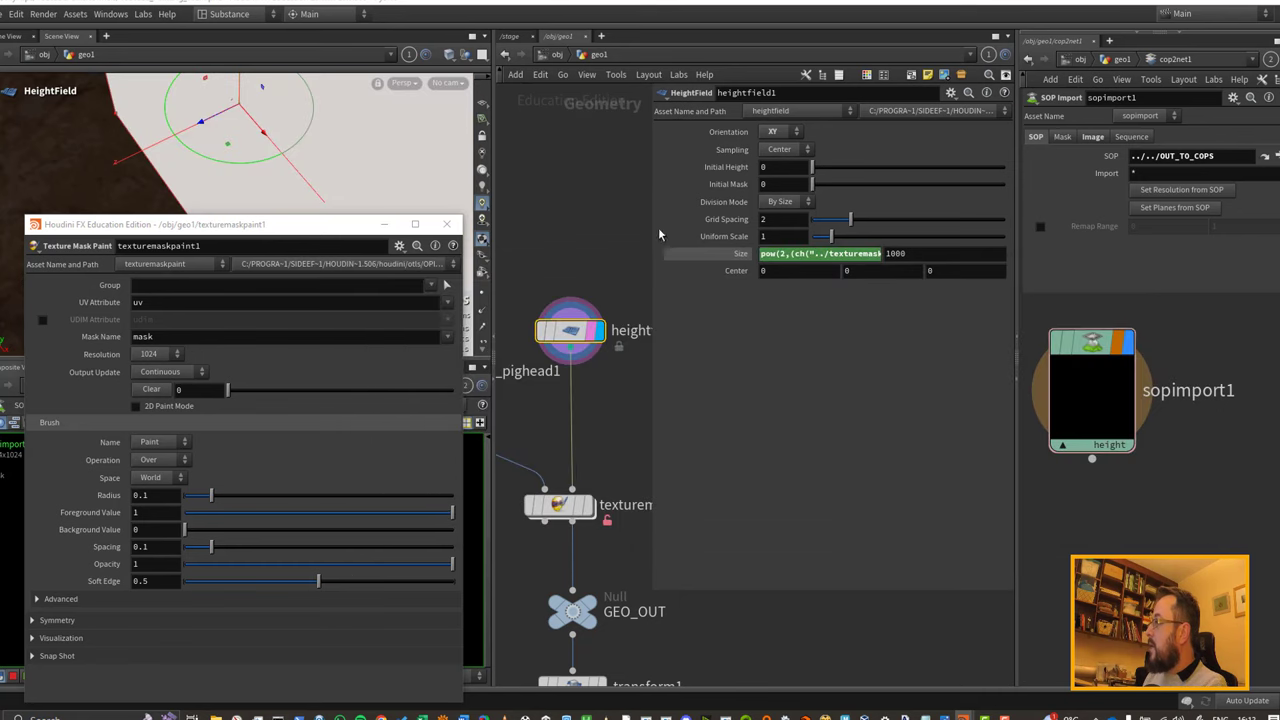
Step: Show heightfield1's evaluated Size X and test it with texturemaskpaint1's resolution at 512, 256, 2048 and back at 1024
left_click(740, 253)
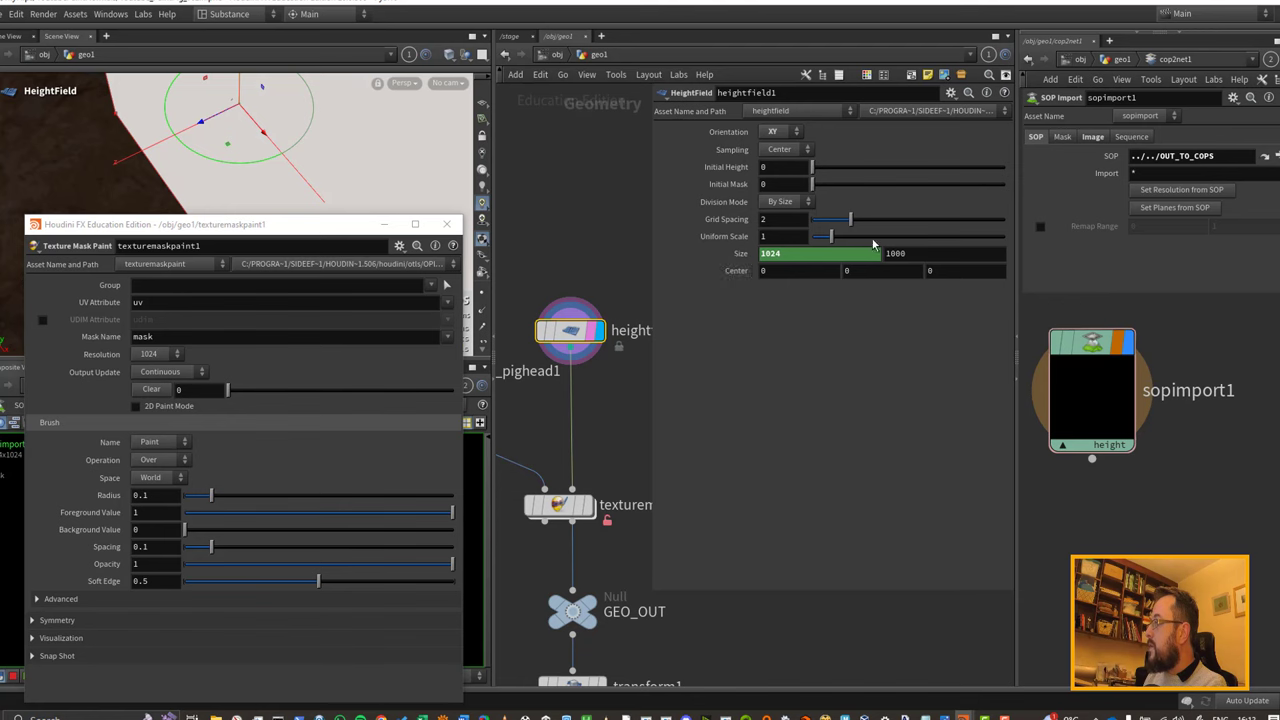
left_click(152, 354)
left_click(150, 372)
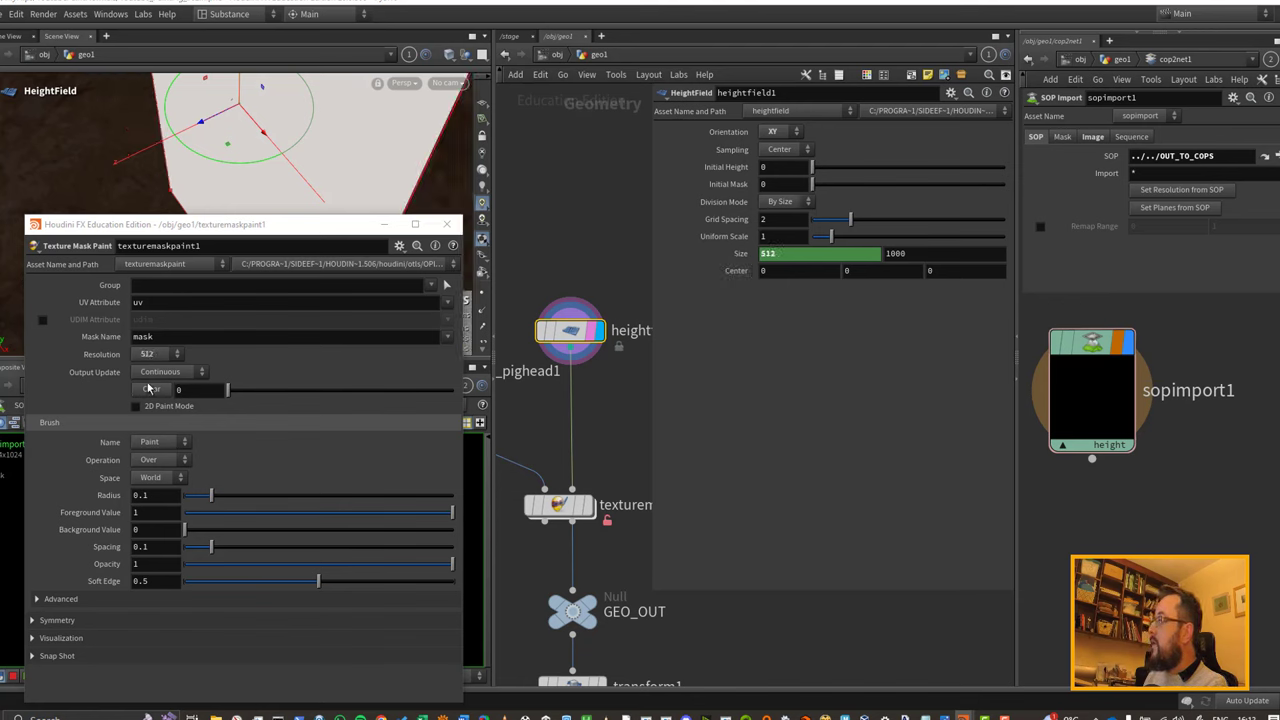
left_click(162, 356)
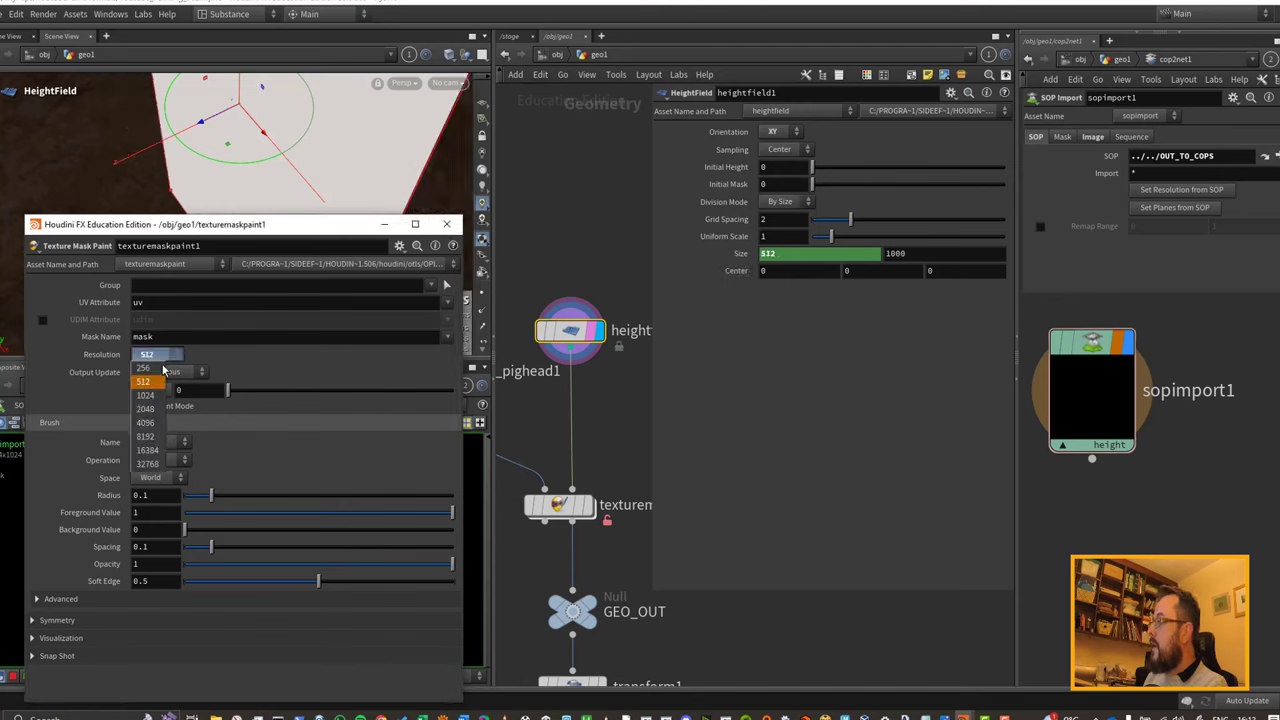
left_click(150, 357)
left_click(176, 354)
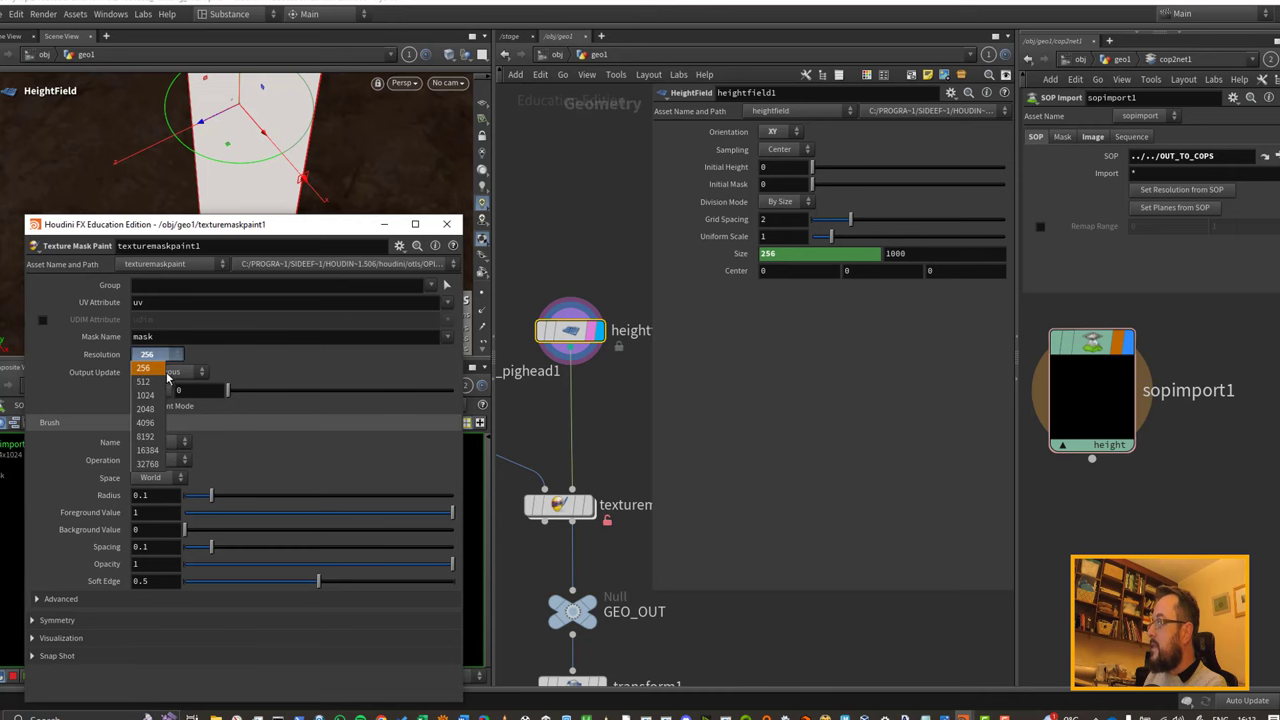
left_click(165, 407)
left_click(176, 356)
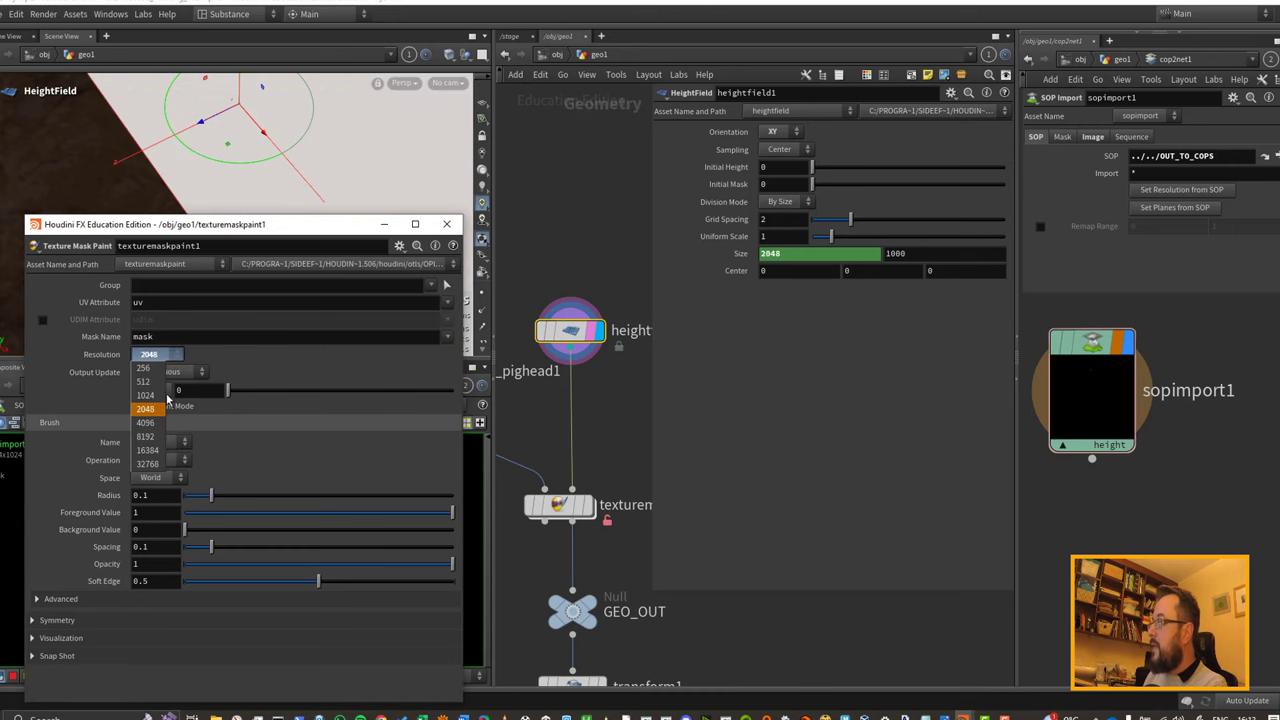
left_click(145, 395)
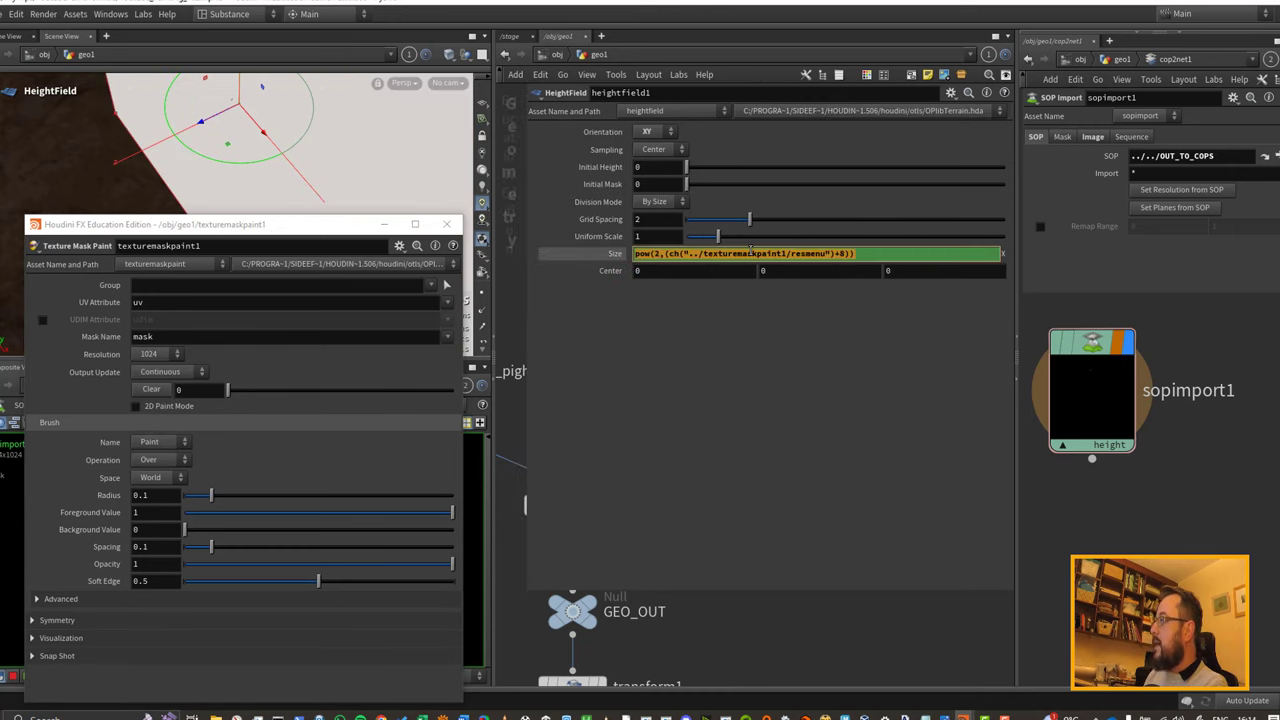
Step: Copy heightfield1's Size X and paste it as a relative reference into Size Y
right_click(674, 254)
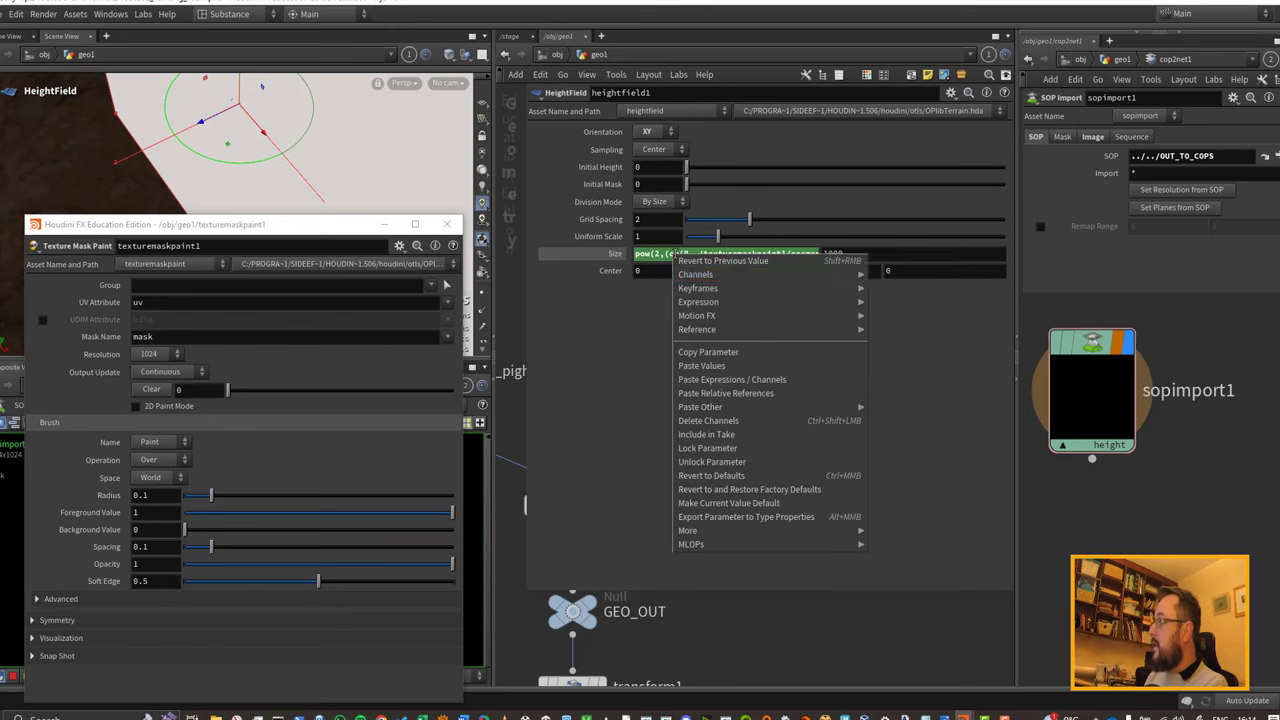
right_click(889, 252)
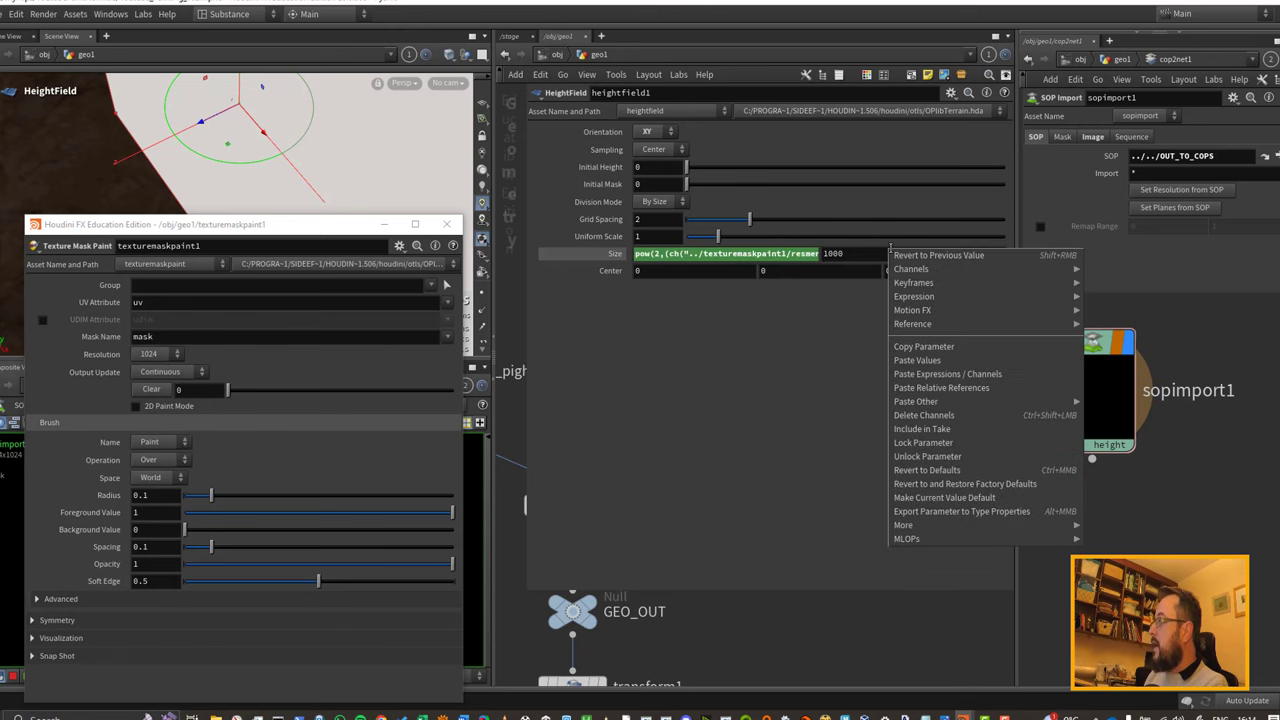
left_click(955, 387)
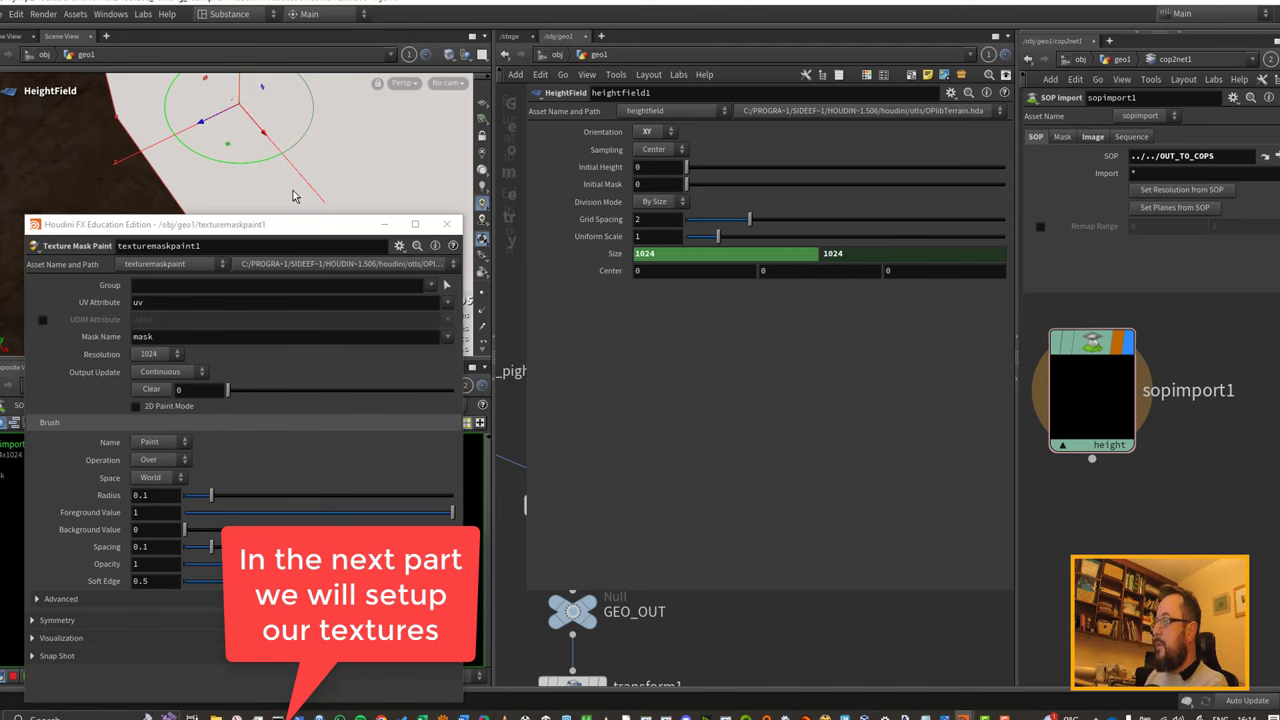
Step: Show sopimport1's image settings with Override Size enabled and move the floating texturemaskpaint1 window clear of heightfield1's parameters
left_click(1122, 340)
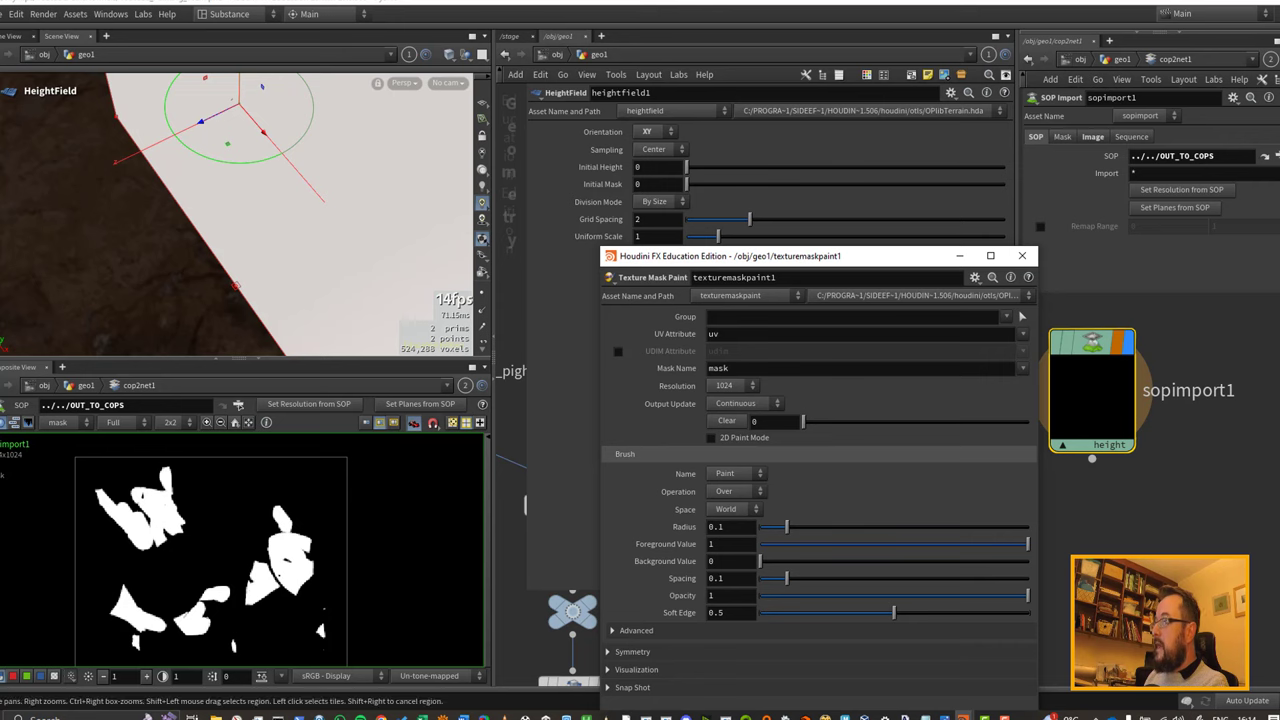
left_click(1100, 140)
left_click(1039, 159)
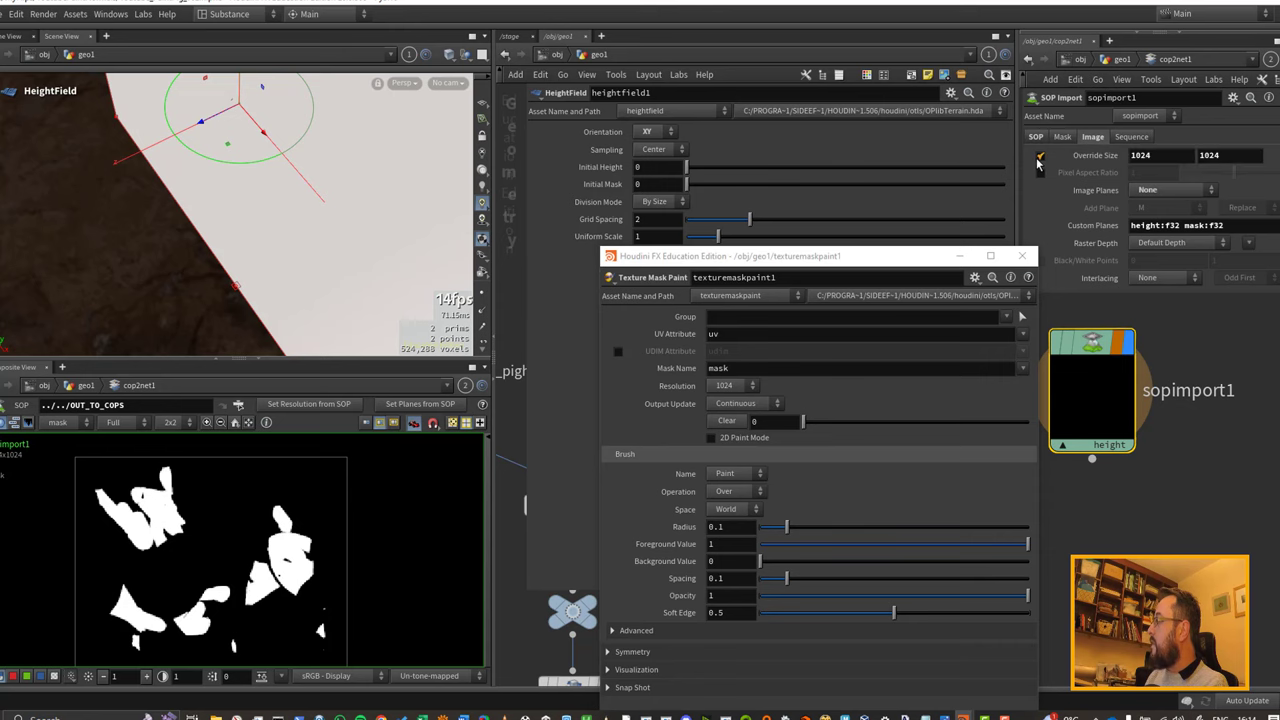
left_click_drag(682, 258, 186, 375)
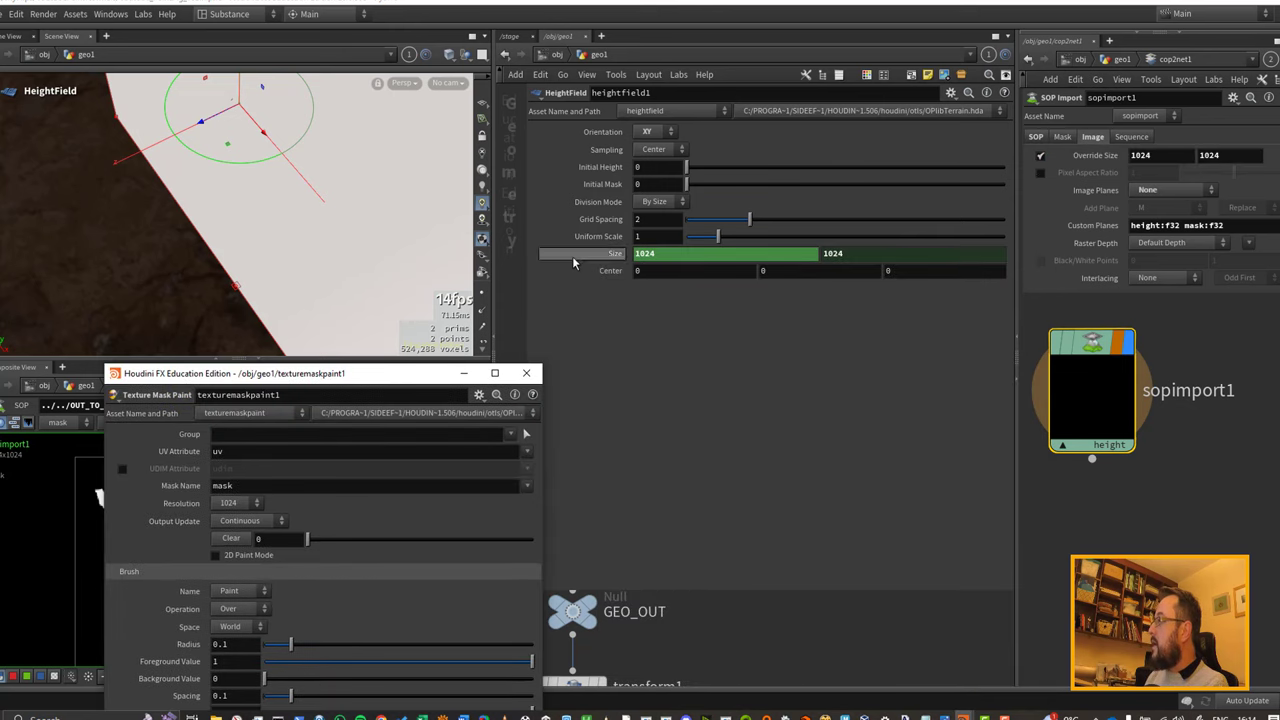
Step: Reference heightfield1's Size X in the width of sopimport1's Override Size, and link the height to that width with ch("size1")
right_click(664, 254)
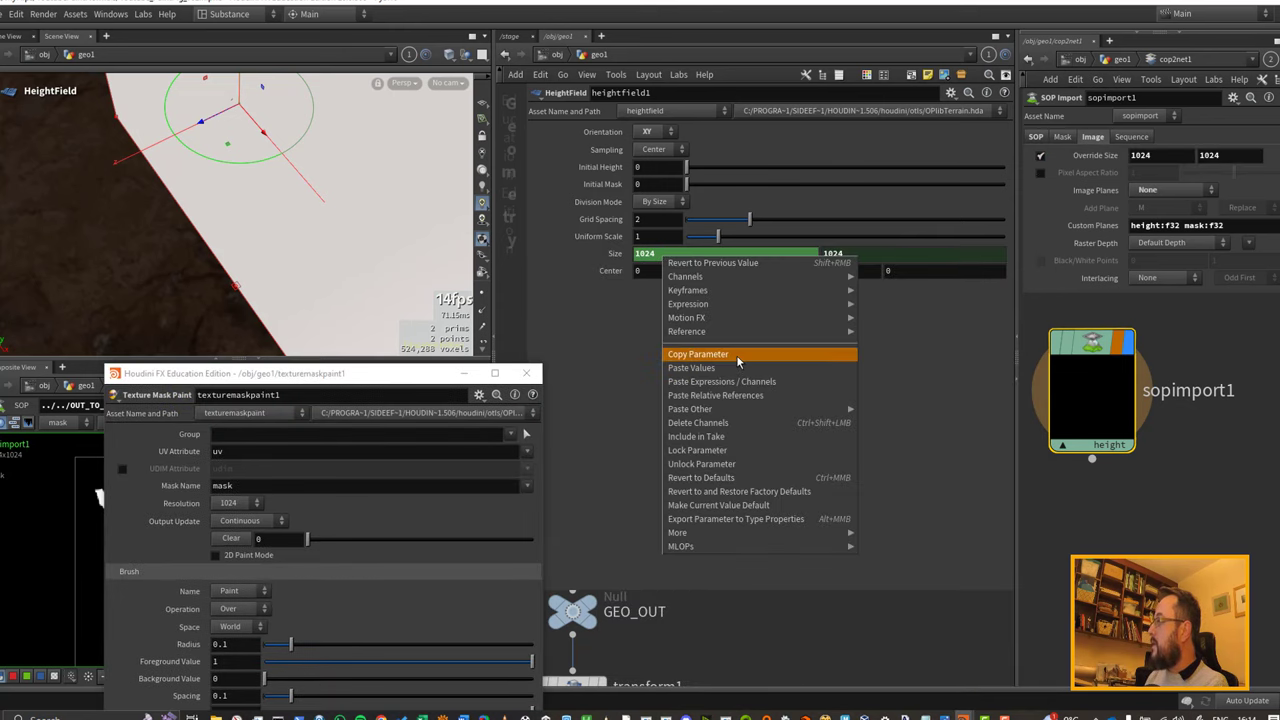
left_click(715, 355)
right_click(1151, 166)
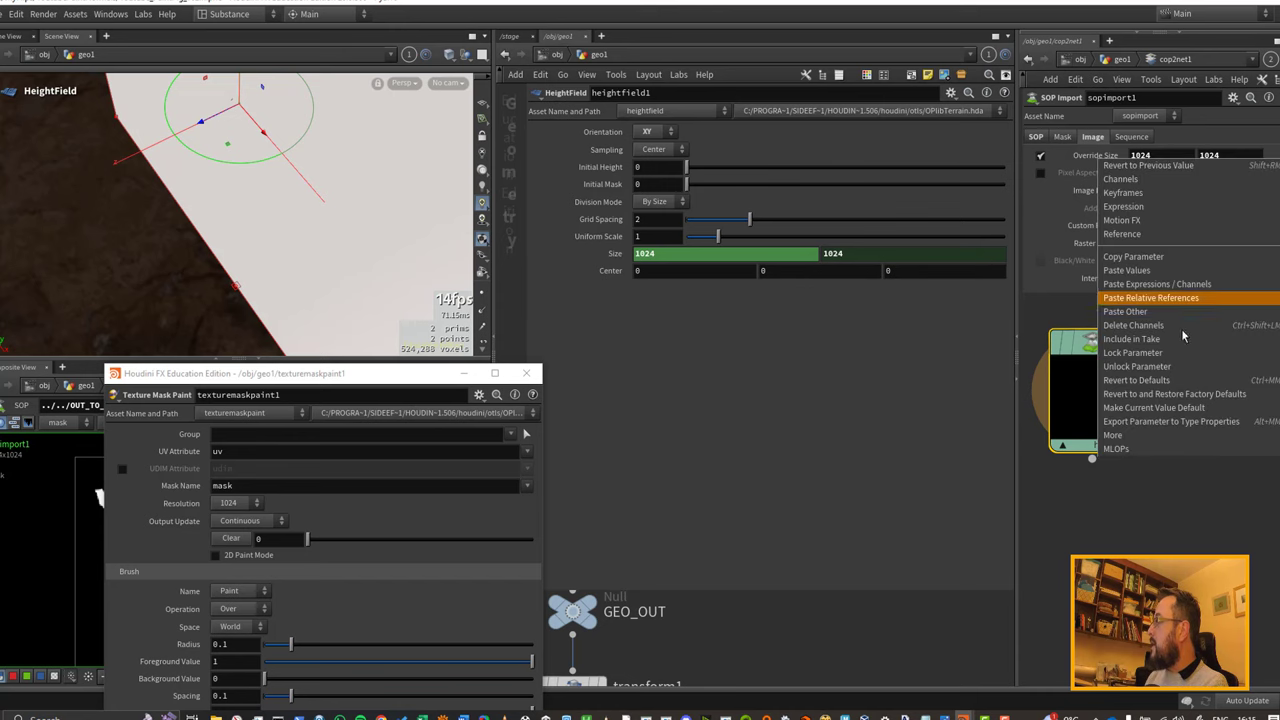
left_click(1186, 299)
right_click(1148, 160)
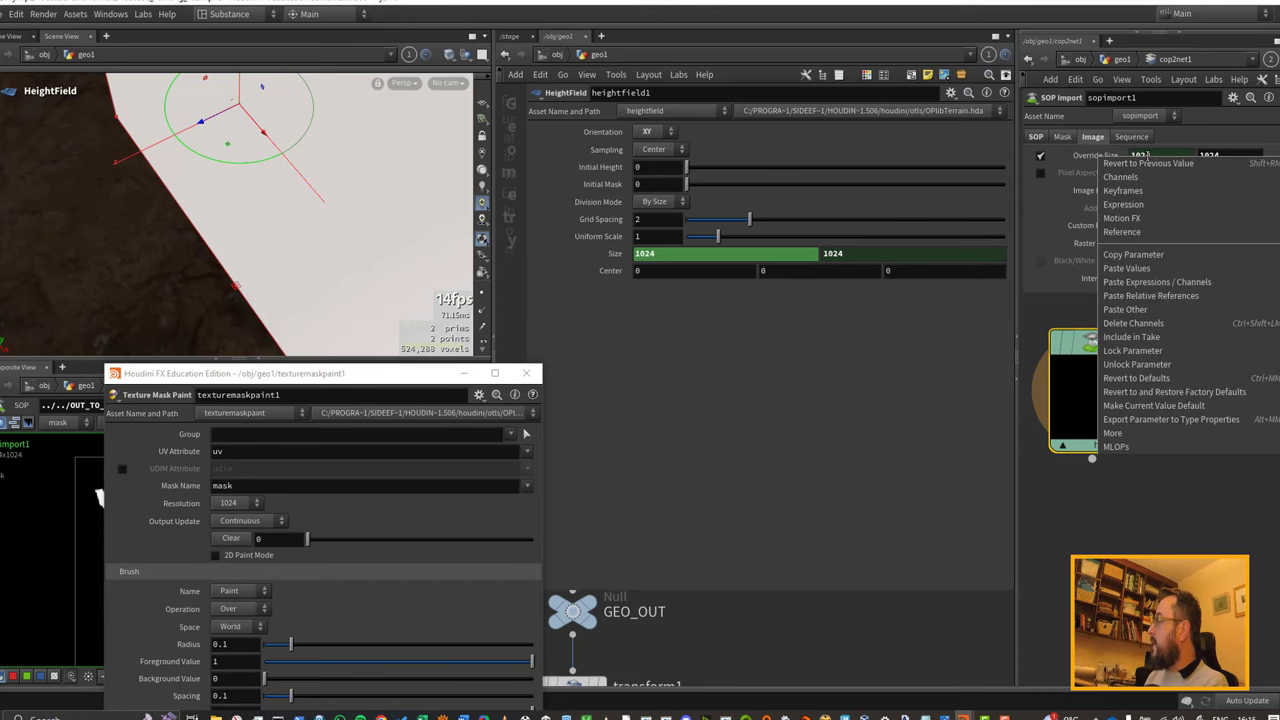
left_click(1167, 257)
right_click(1148, 160)
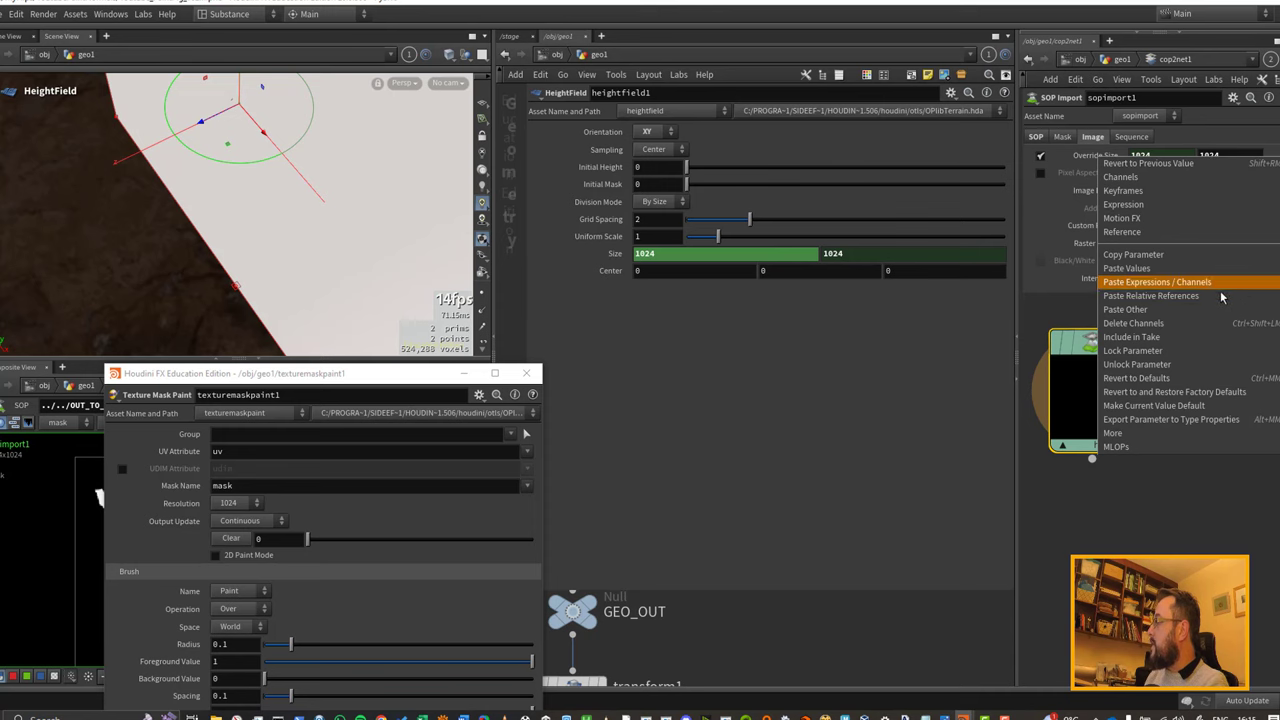
left_click(1150, 295)
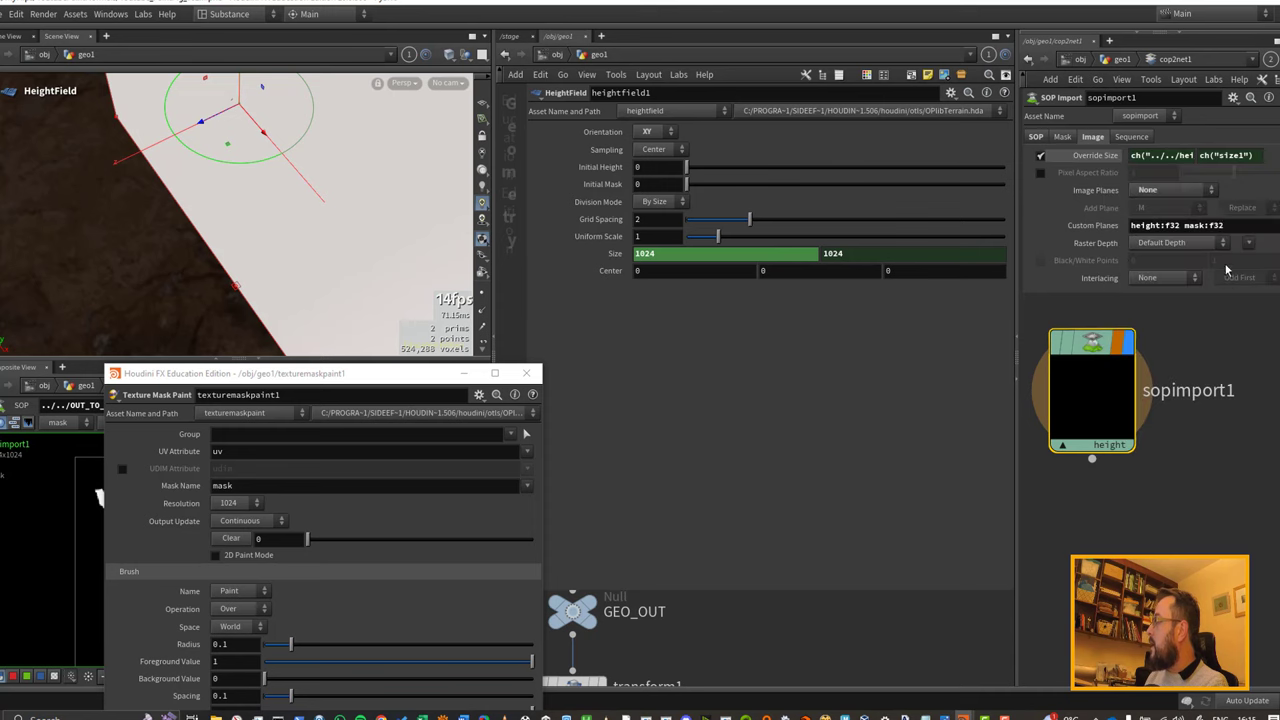
Step: Set texturemaskpaint1's resolution to 512, show sopimport1's evaluated Override Size, and move the floating window to reveal the composite mask
left_click(235, 503)
left_click(224, 531)
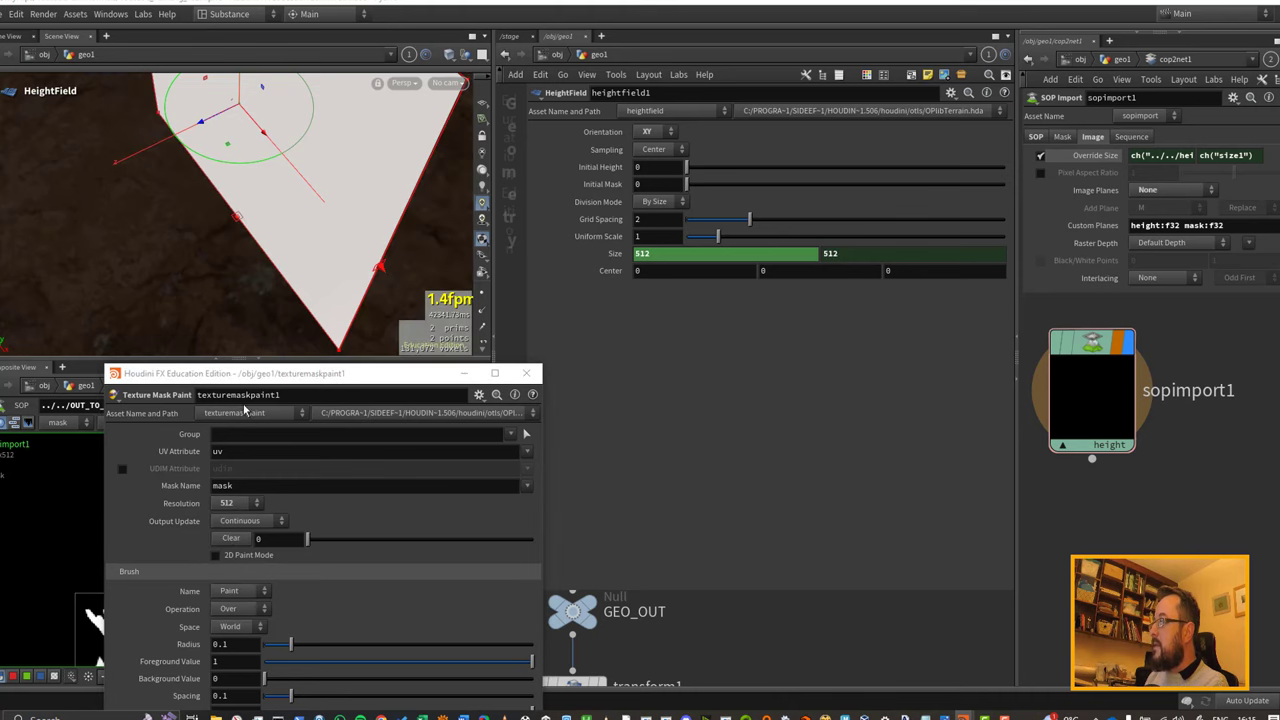
mouse_move(250, 378)
left_mouse_down()
mouse_move(257, 409)
mouse_move(228, 412)
left_mouse_up()
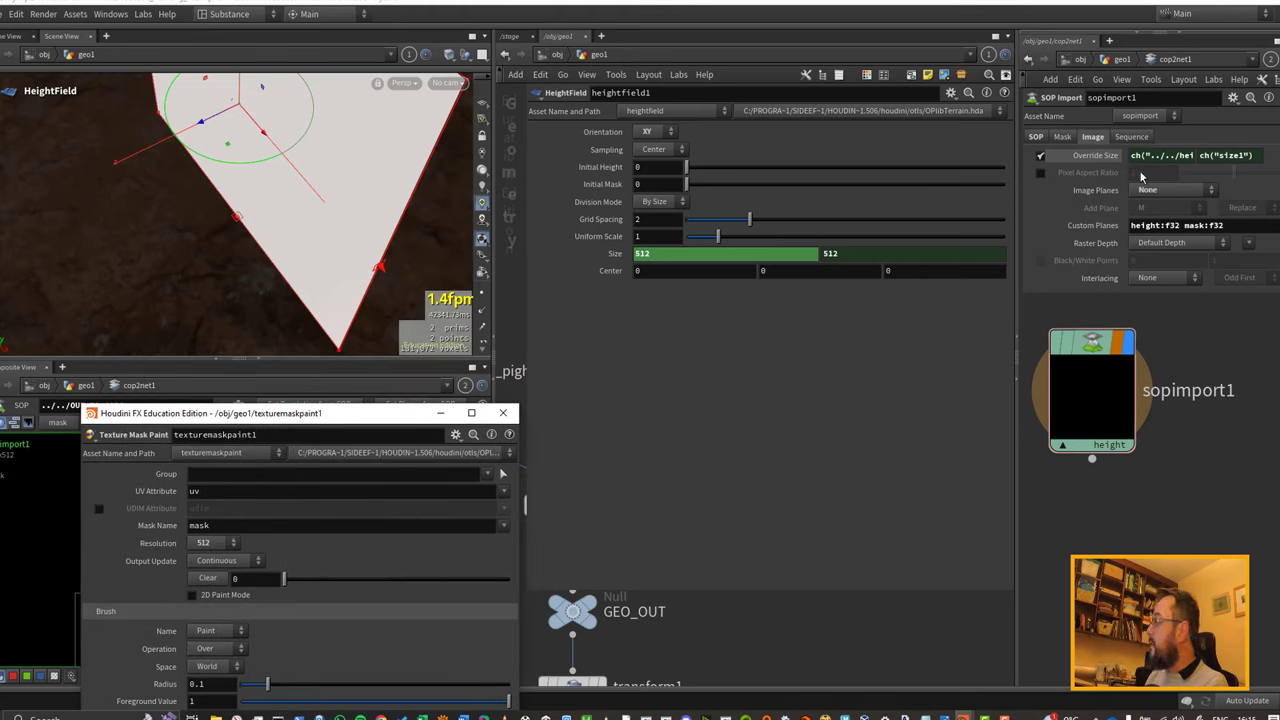
left_click(1107, 160)
left_click_drag(339, 412, 528, 288)
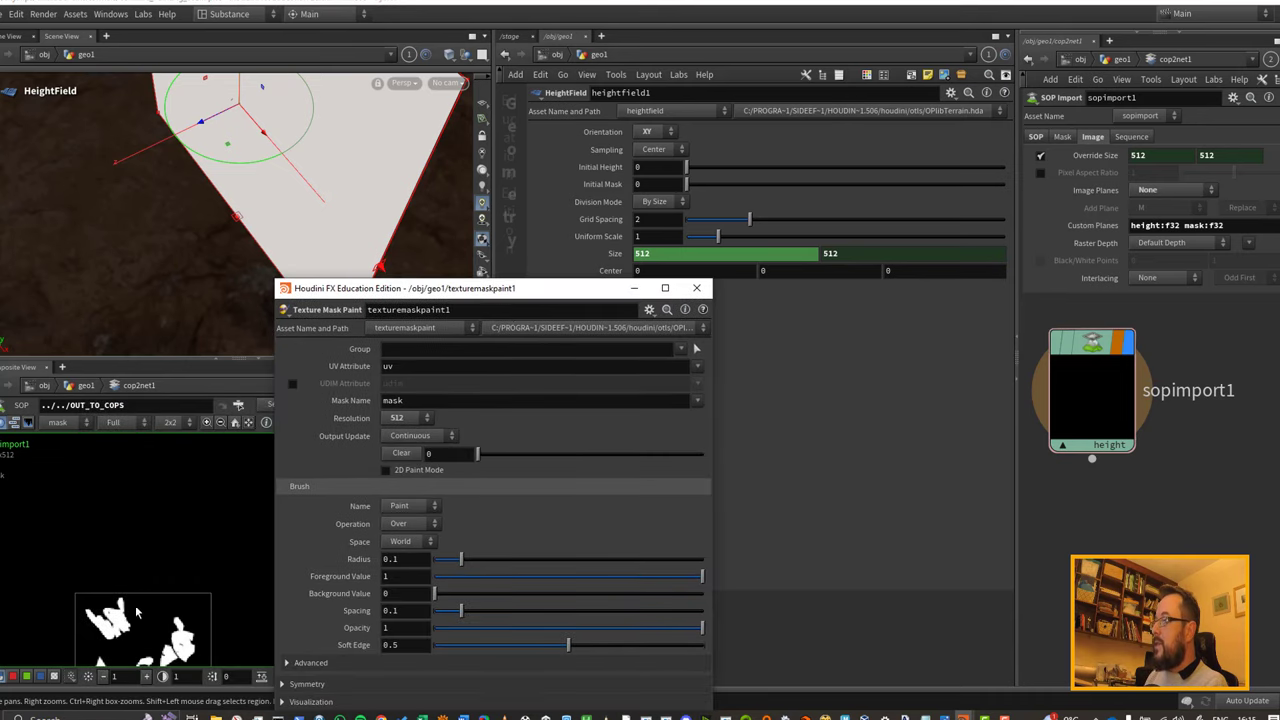